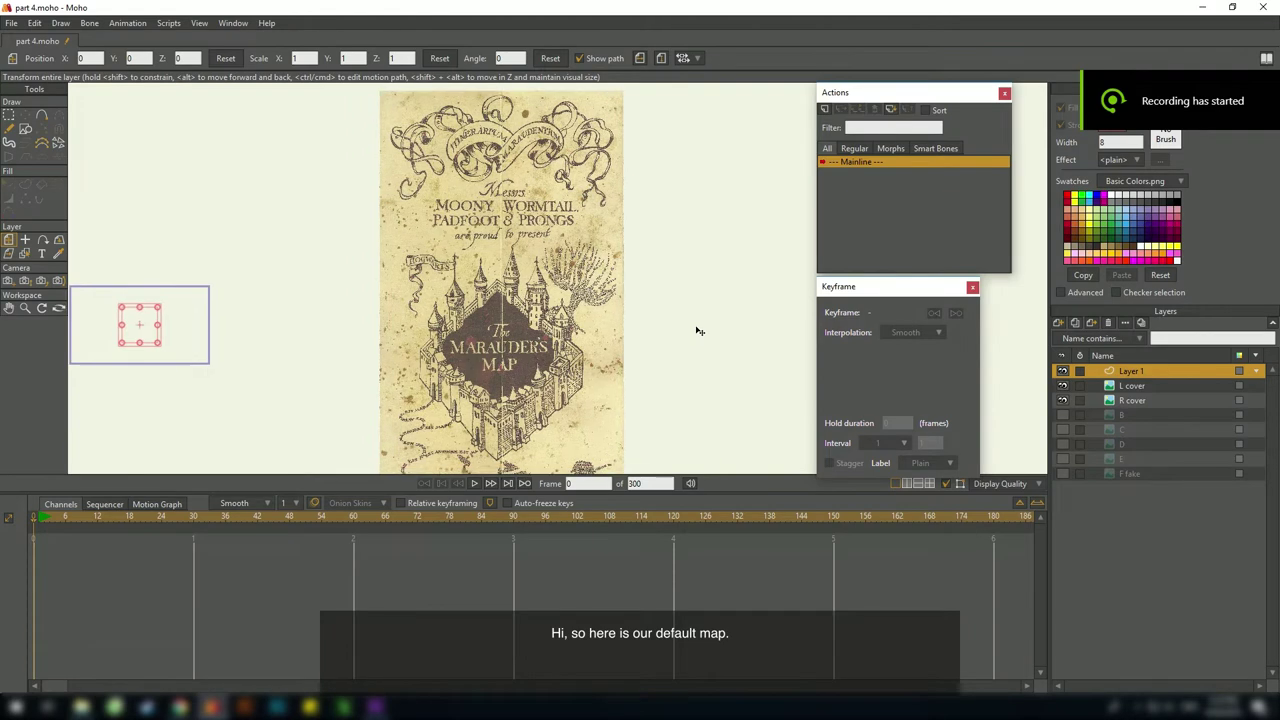
# Hide and show the L cover and R cover layers to check which artwork they hold
pyautogui.scroll(-2, 697, 331)
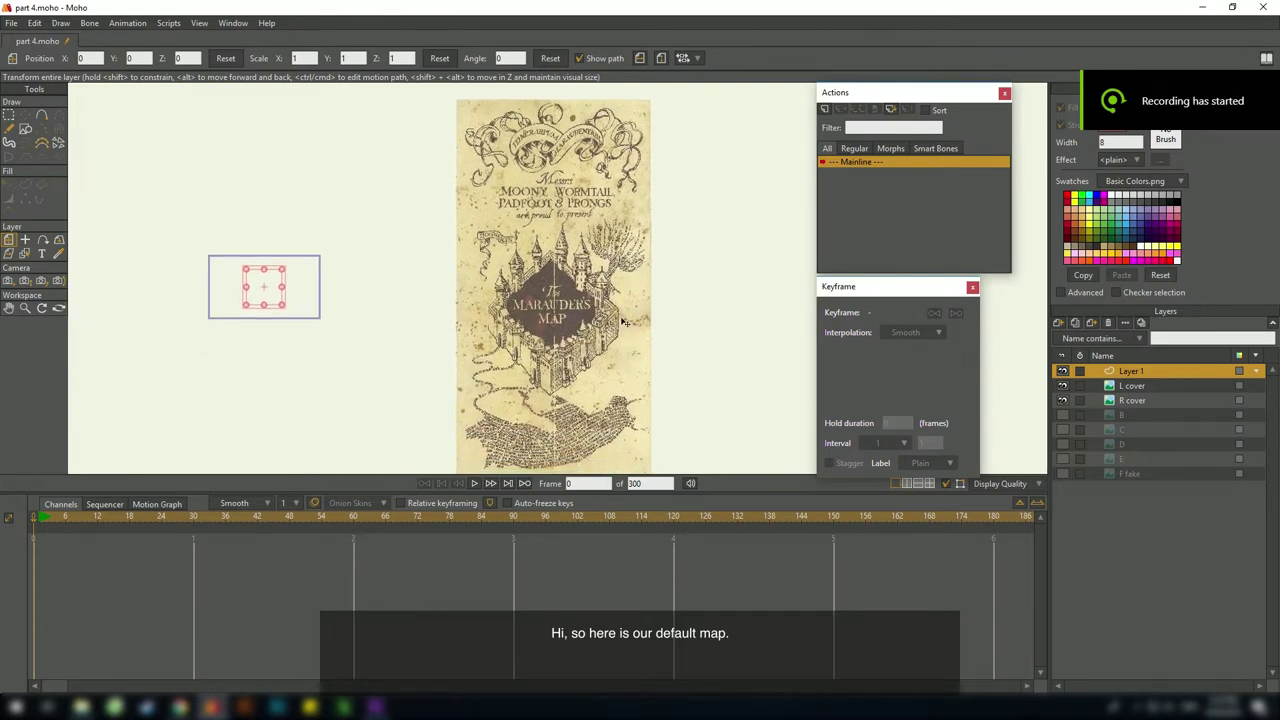
pyautogui.click(1062, 386)
pyautogui.click(1062, 400)
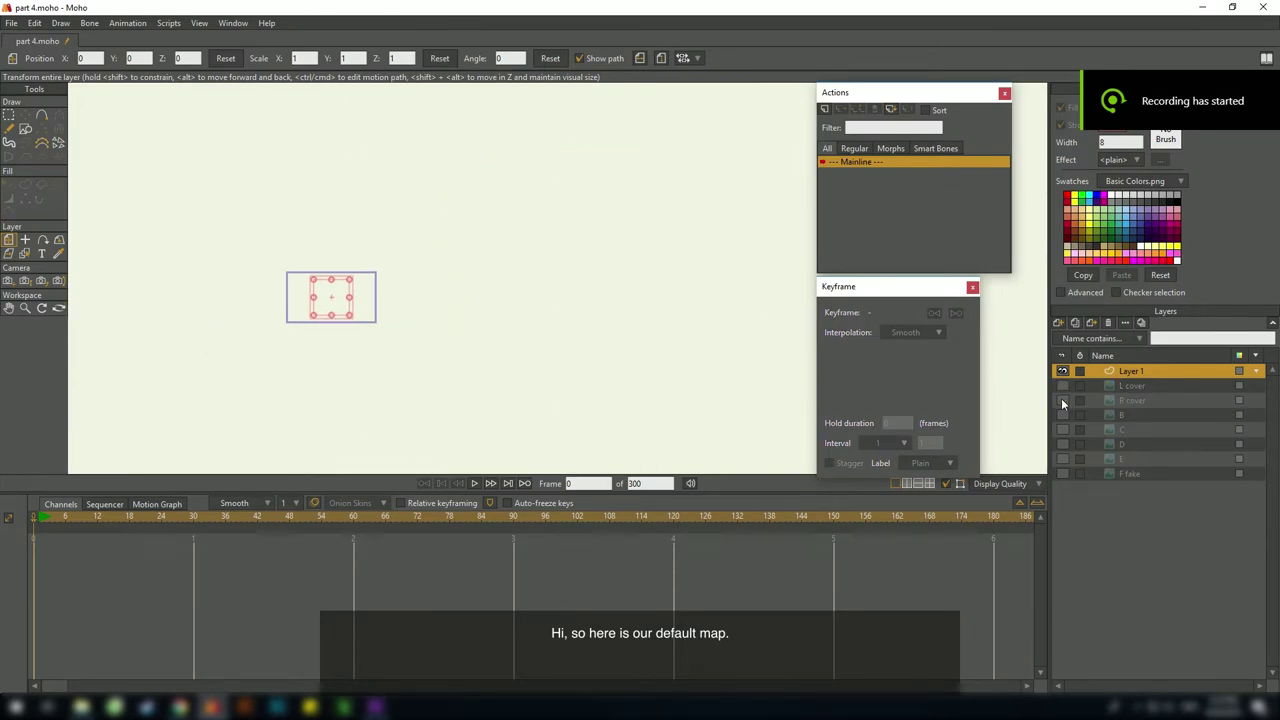
pyautogui.click(1062, 386)
pyautogui.click(1062, 400)
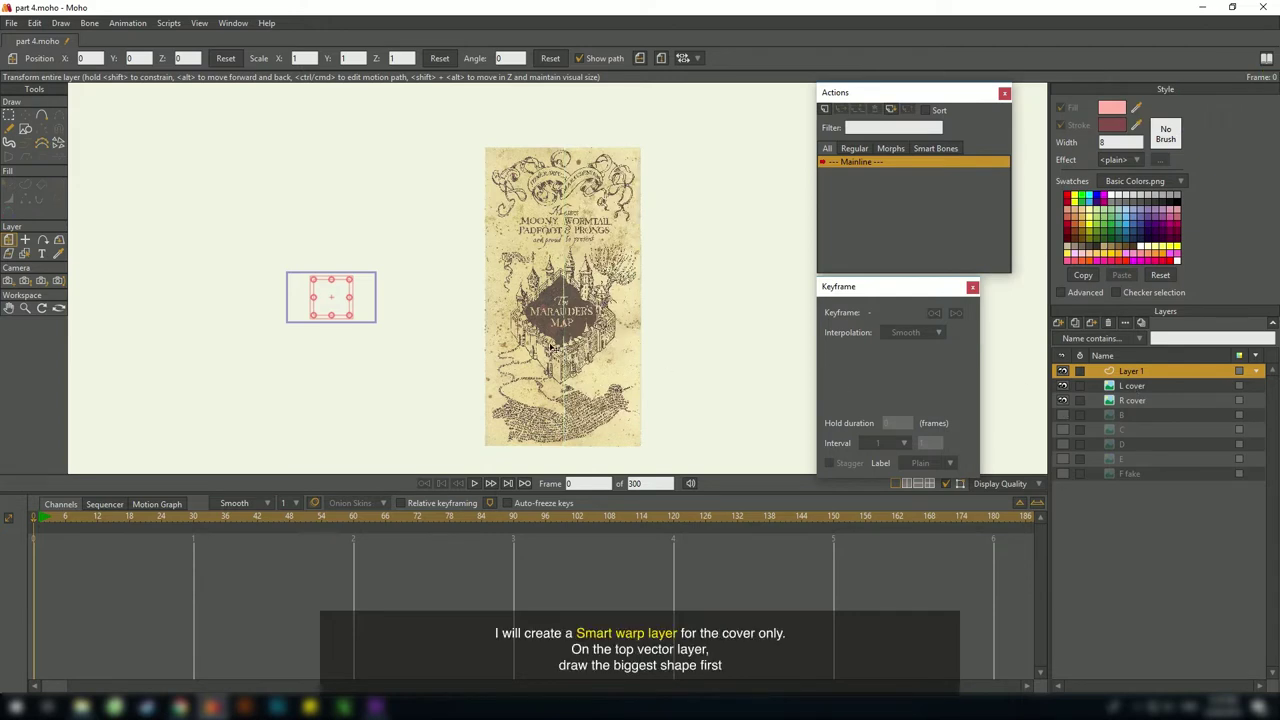
# Draw a rectangle on Layer 1 that encloses the whole map cover with the Draw Shape tool
pyautogui.click(25, 129)
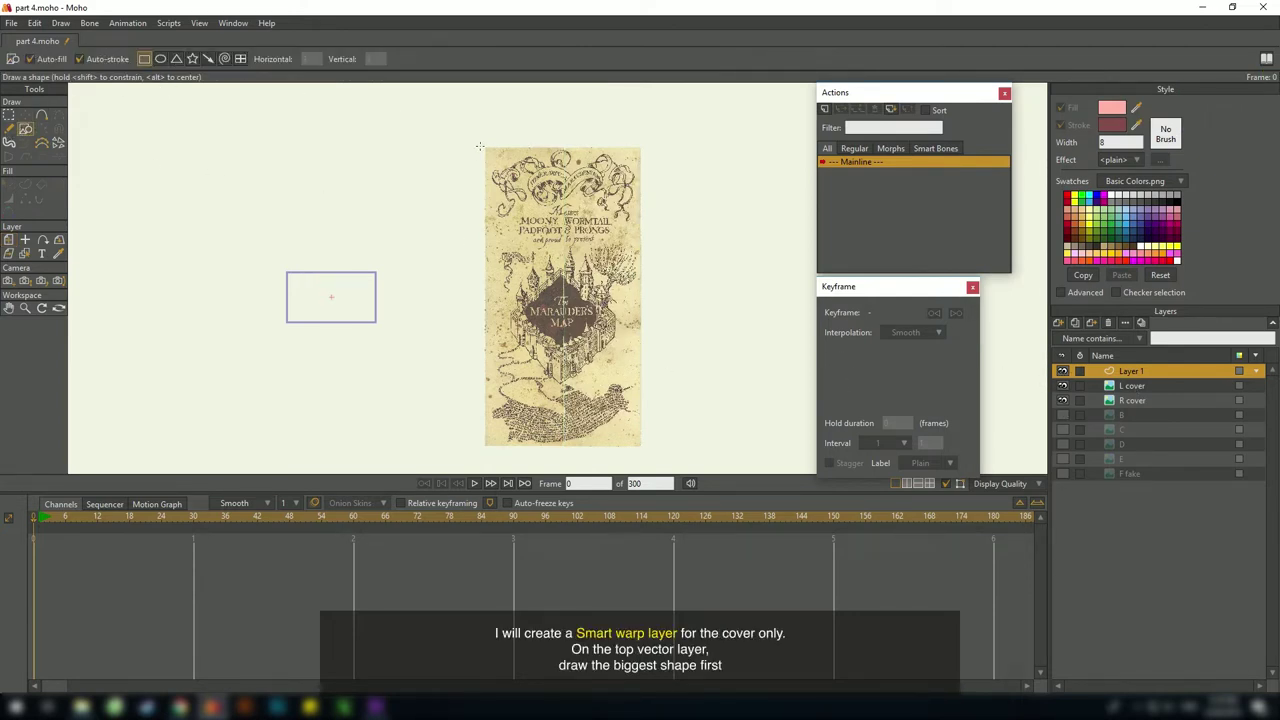
pyautogui.moveTo(483, 146); pyautogui.dragTo(646, 455)
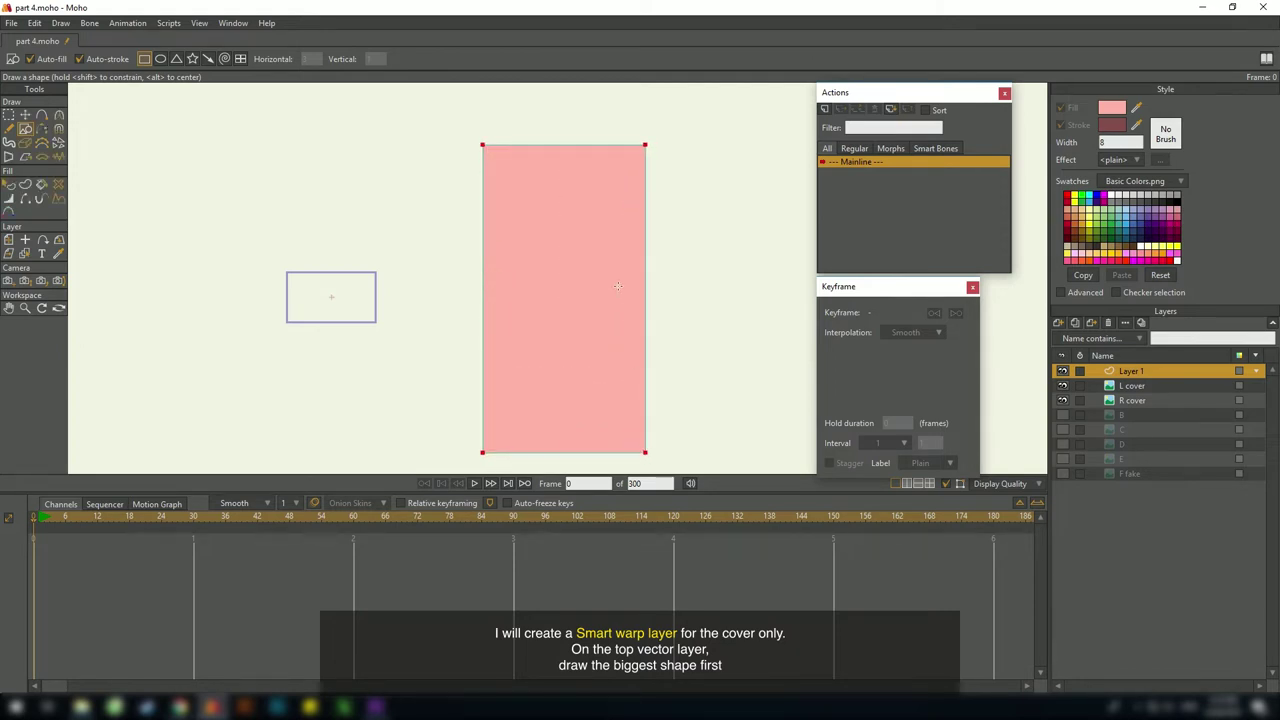
pyautogui.scroll(2, 621, 284)
pyautogui.scroll(-1, 621, 284)
pyautogui.moveTo(621, 284); pyautogui.dragTo(618, 287)
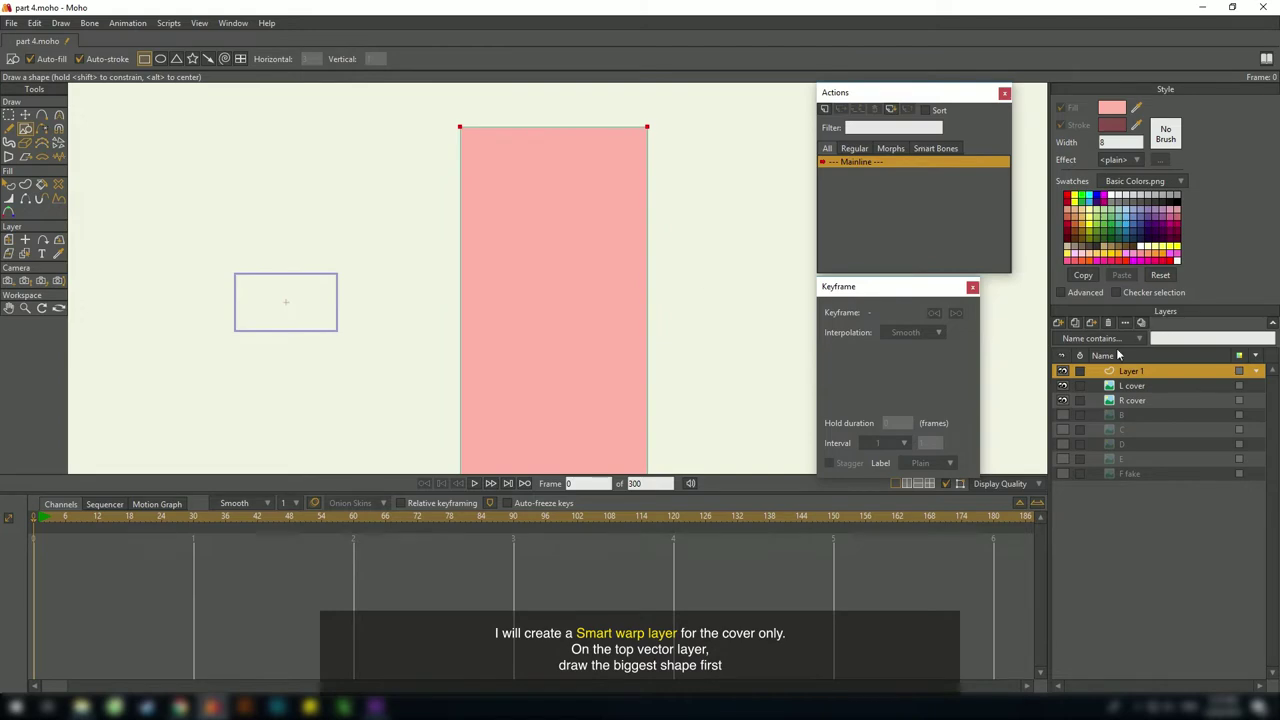
# Hide Layer 1 to expose the cover artwork and deselect the rectangle's points with Select Points
pyautogui.click(1059, 373)
pyautogui.scroll(1, 700, 286)
pyautogui.moveTo(696, 280); pyautogui.dragTo(708, 313)
pyautogui.scroll(-2, 705, 285)
pyautogui.press('g')
pyautogui.scroll(4, 645, 297)
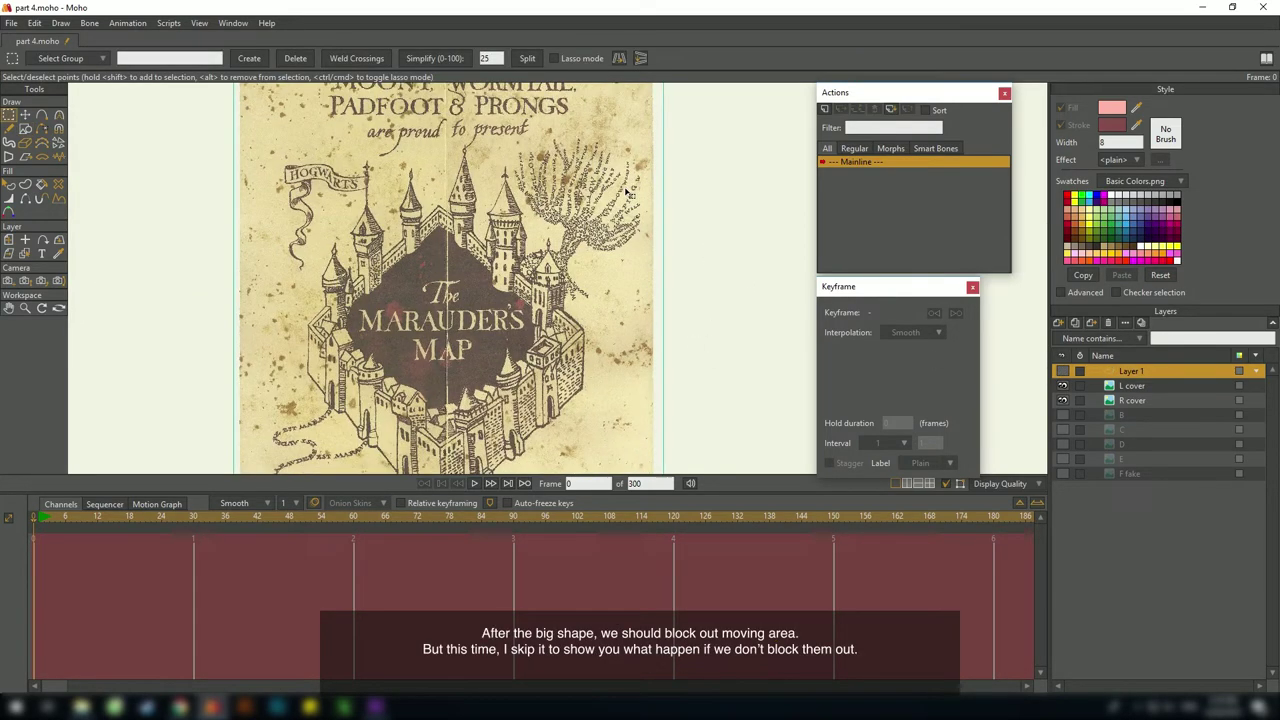
# Draw open lines with Add Point along the trunk and branches of the tree beside the castle, like bones
pyautogui.scroll(3, 645, 297)
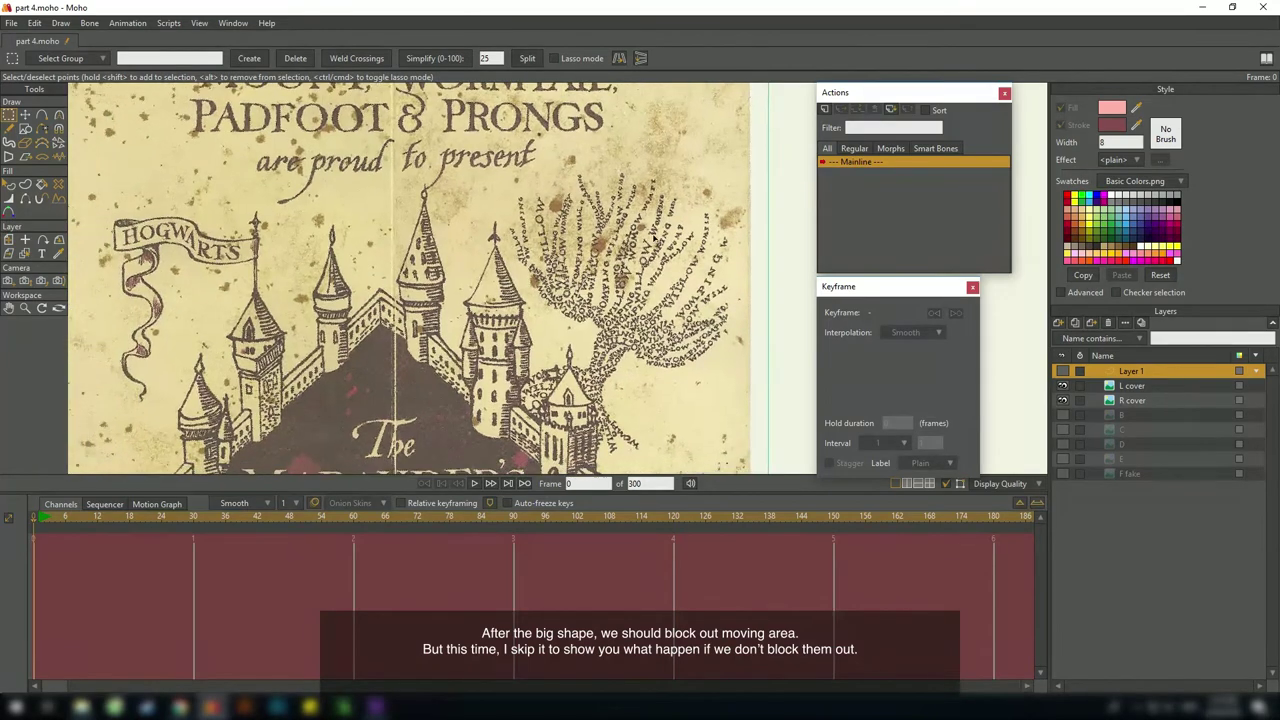
pyautogui.scroll(-4, 638, 280)
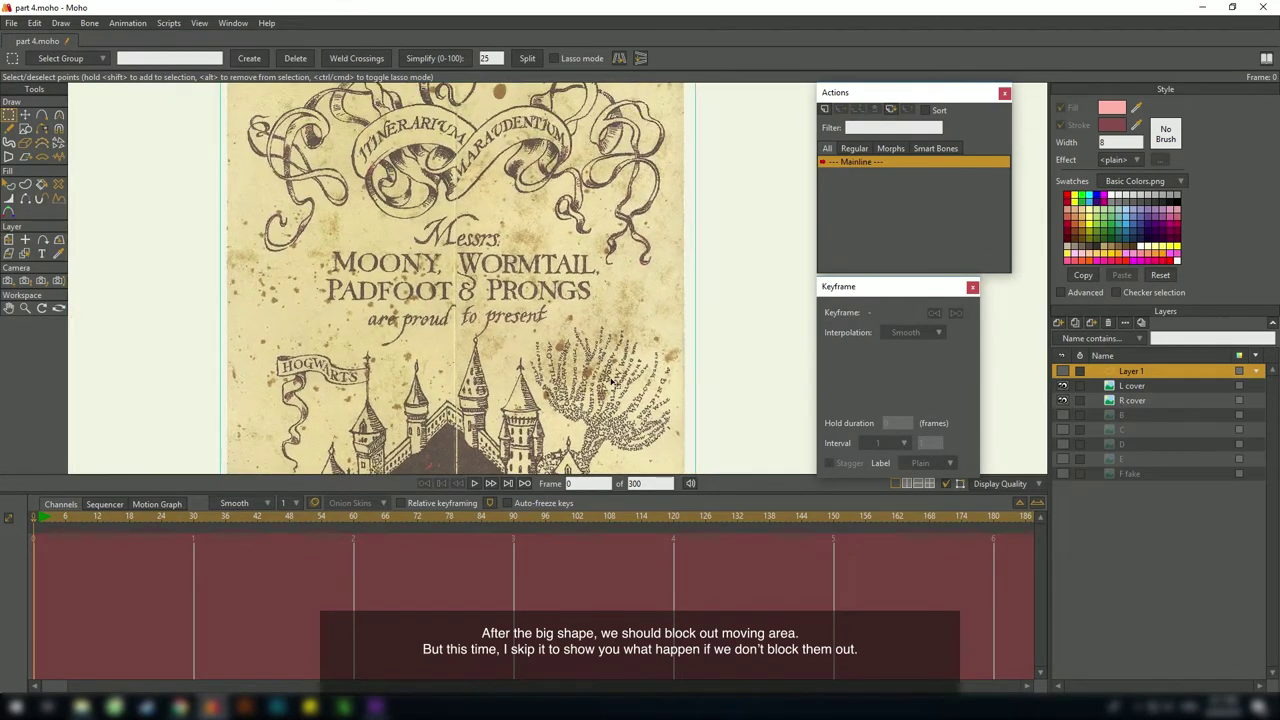
pyautogui.moveTo(611, 381); pyautogui.dragTo(630, 231)
pyautogui.scroll(1, 630, 231)
pyautogui.press('a')
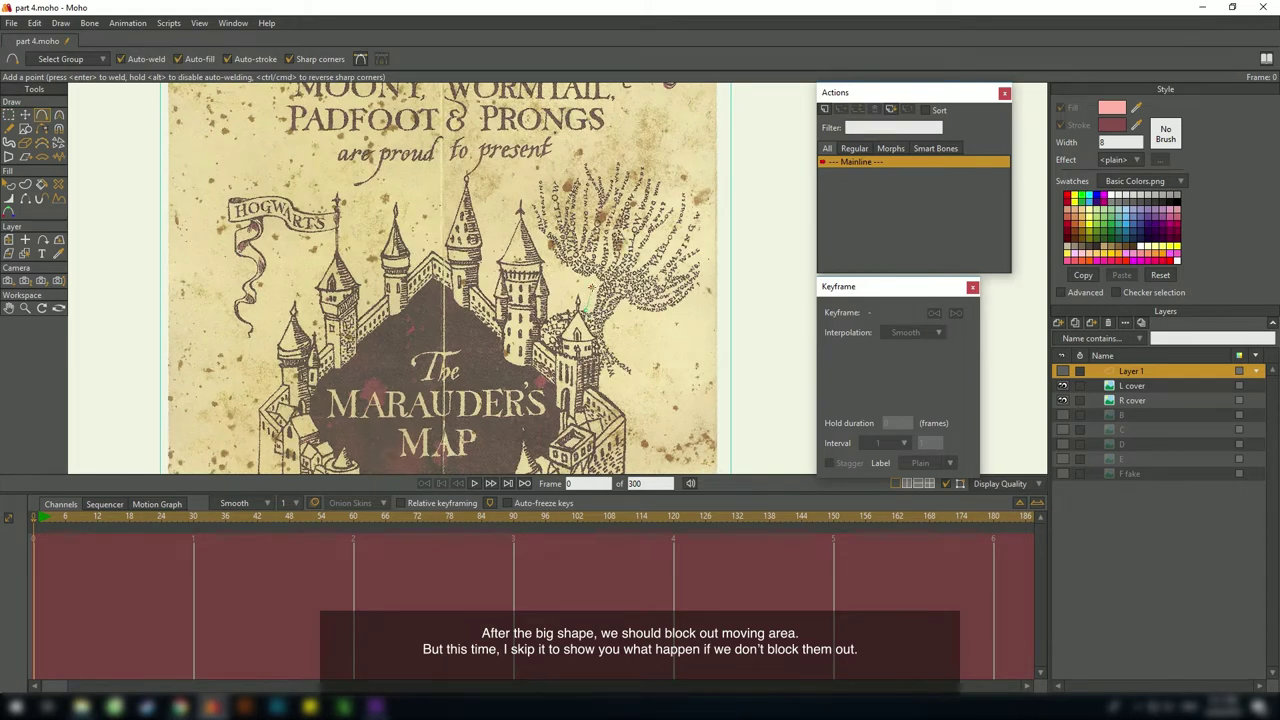
pyautogui.moveTo(594, 286); pyautogui.dragTo(594, 285)
pyautogui.click(567, 260)
pyautogui.click(542, 196)
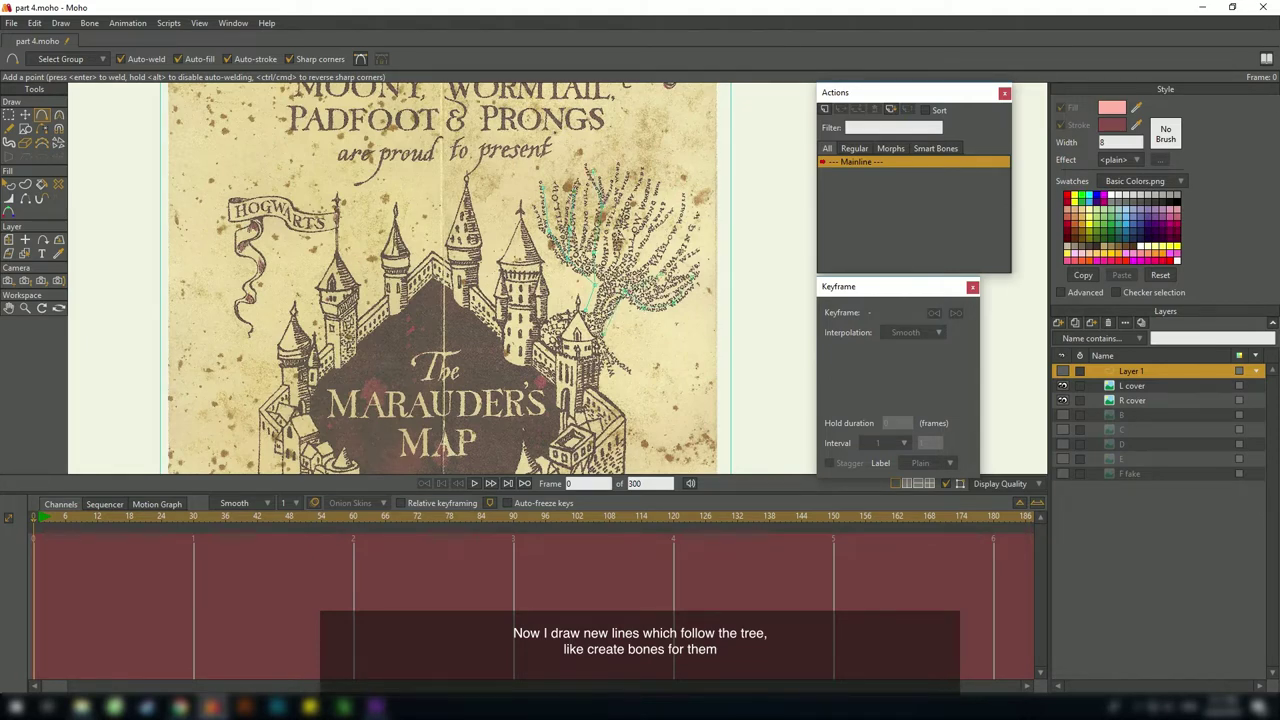
pyautogui.moveTo(615, 283); pyautogui.dragTo(645, 261)
pyautogui.moveTo(645, 261); pyautogui.dragTo(682, 197)
pyautogui.moveTo(632, 247); pyautogui.dragTo(604, 277)
pyautogui.scroll(5, 658, 174)
pyautogui.scroll(-6, 658, 170)
# Show Layer 1 again and remove the big rectangle's fill with Delete Shape, keeping its outline points
pyautogui.click(1062, 372)
pyautogui.click(1062, 371)
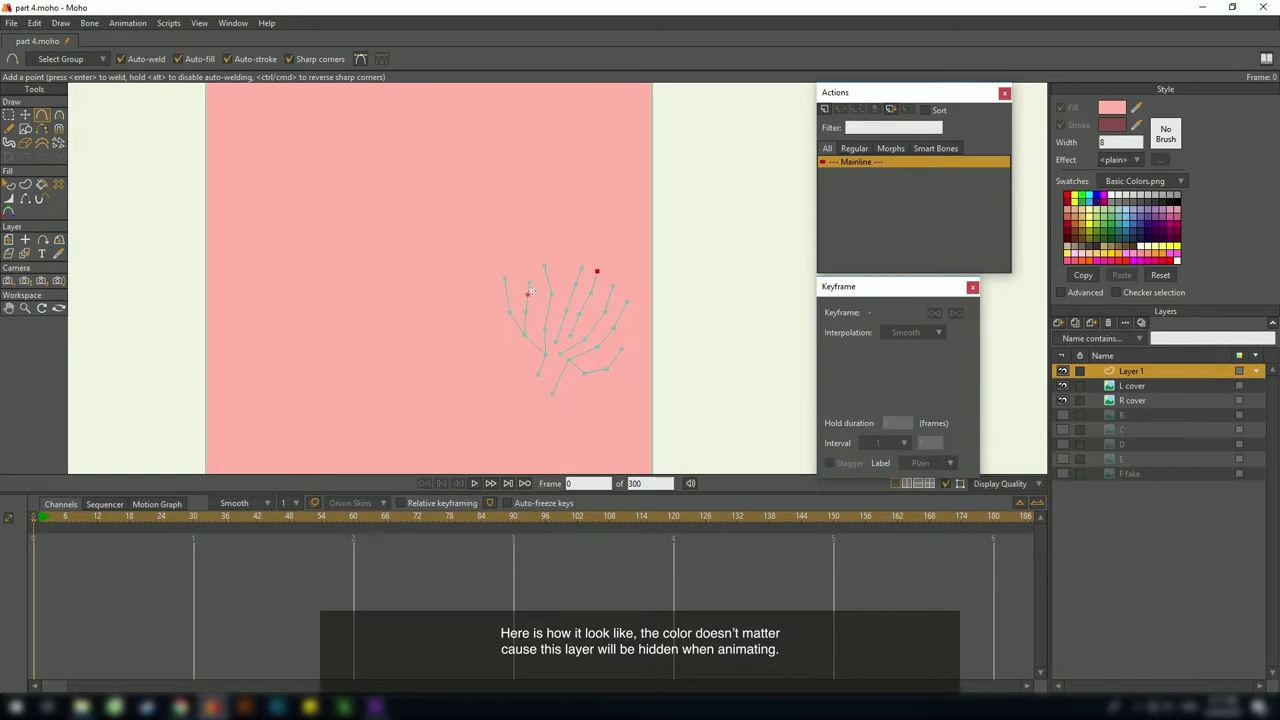
pyautogui.scroll(-4, 557, 215)
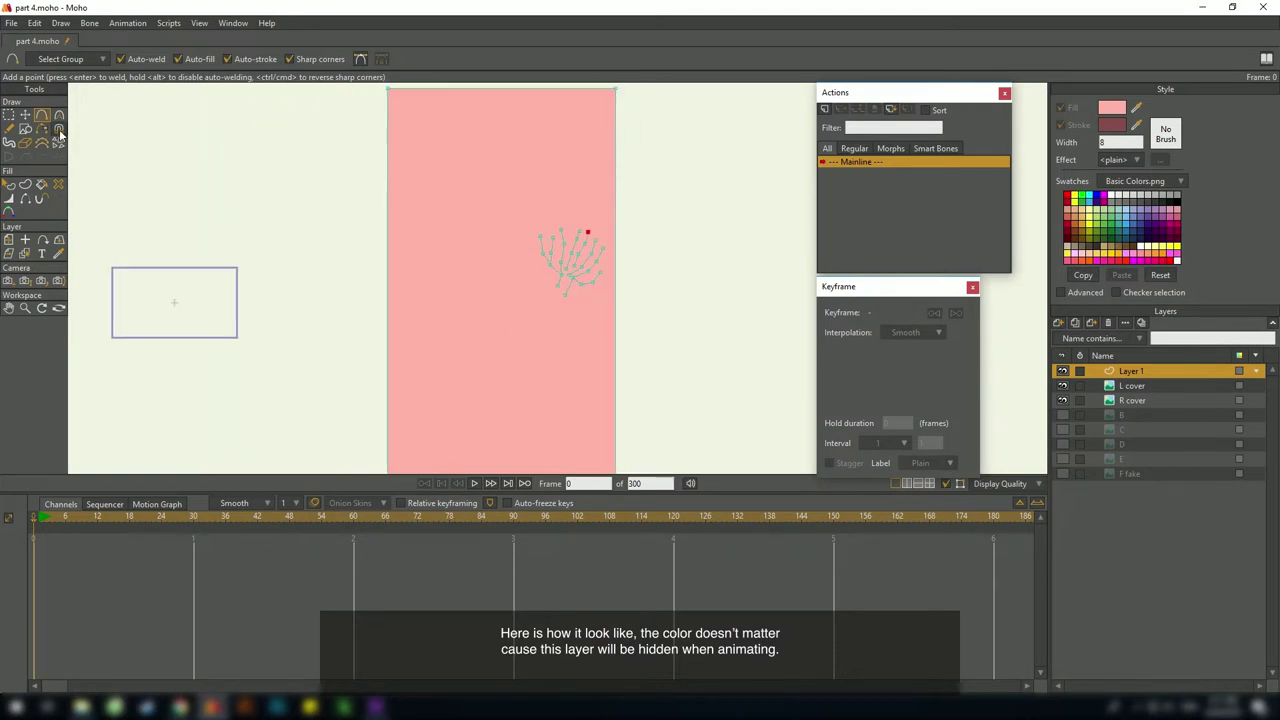
pyautogui.click(60, 186)
pyautogui.click(549, 251)
pyautogui.scroll(2, 573, 262)
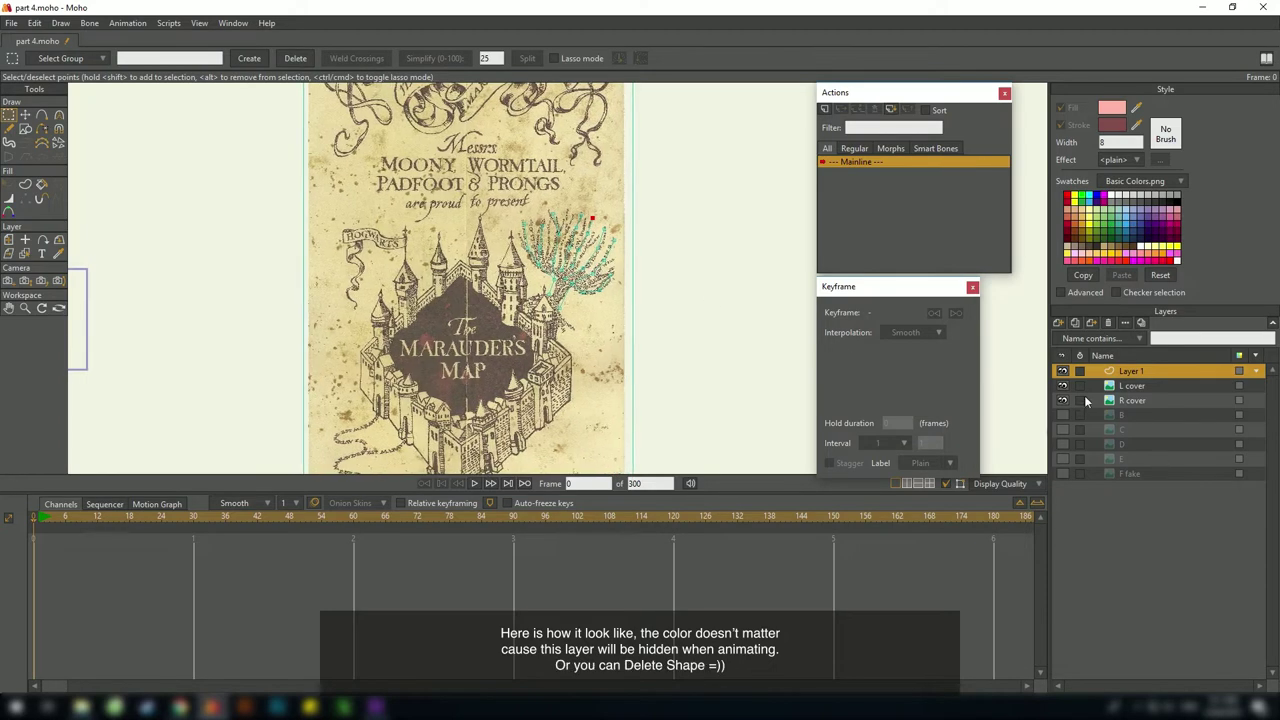
# Hide the L cover and R cover layers to examine the bare outline and tree lines, and show both covers again
pyautogui.click(1062, 385)
pyautogui.click(1062, 400)
pyautogui.scroll(-2, 628, 294)
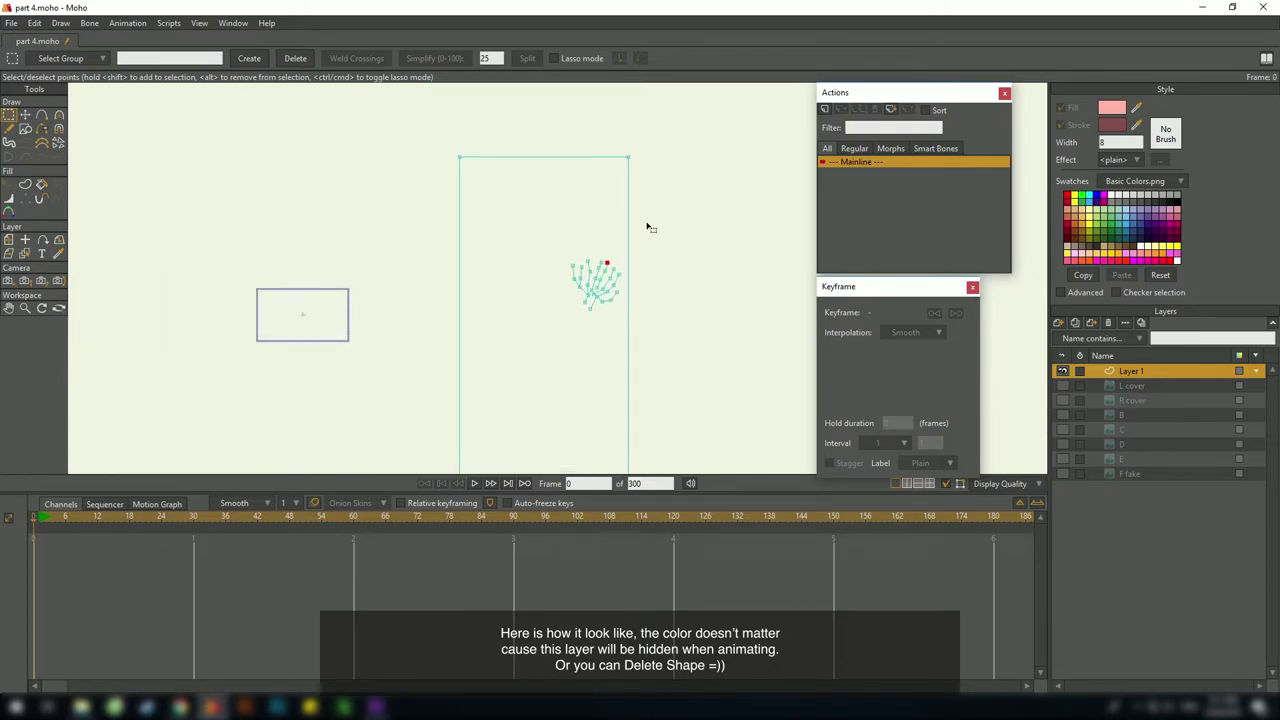
pyautogui.moveTo(508, 357); pyautogui.dragTo(506, 291)
pyautogui.moveTo(662, 356); pyautogui.dragTo(641, 392)
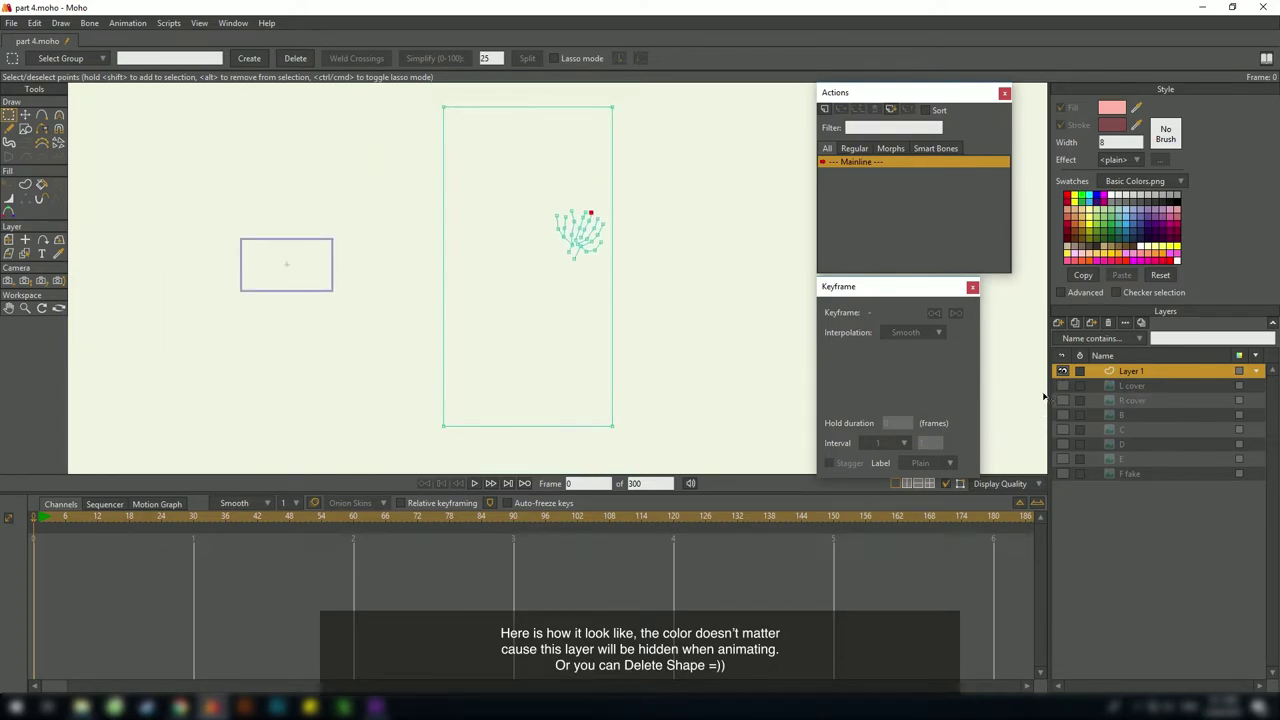
pyautogui.click(1062, 385)
pyautogui.click(1062, 400)
pyautogui.scroll(2, 575, 306)
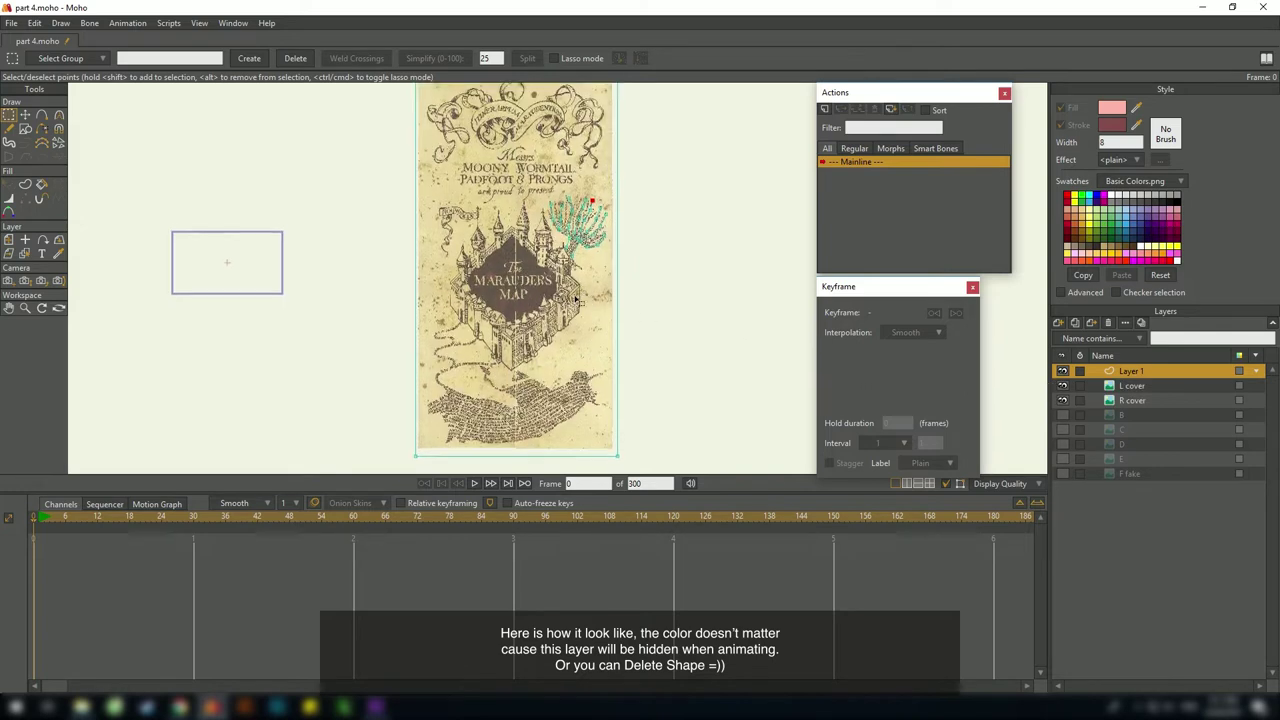
# Convert the rectangle and tree lines on Layer 1 into a mesh with Triangulate 2D Mesh
pyautogui.click(61, 24)
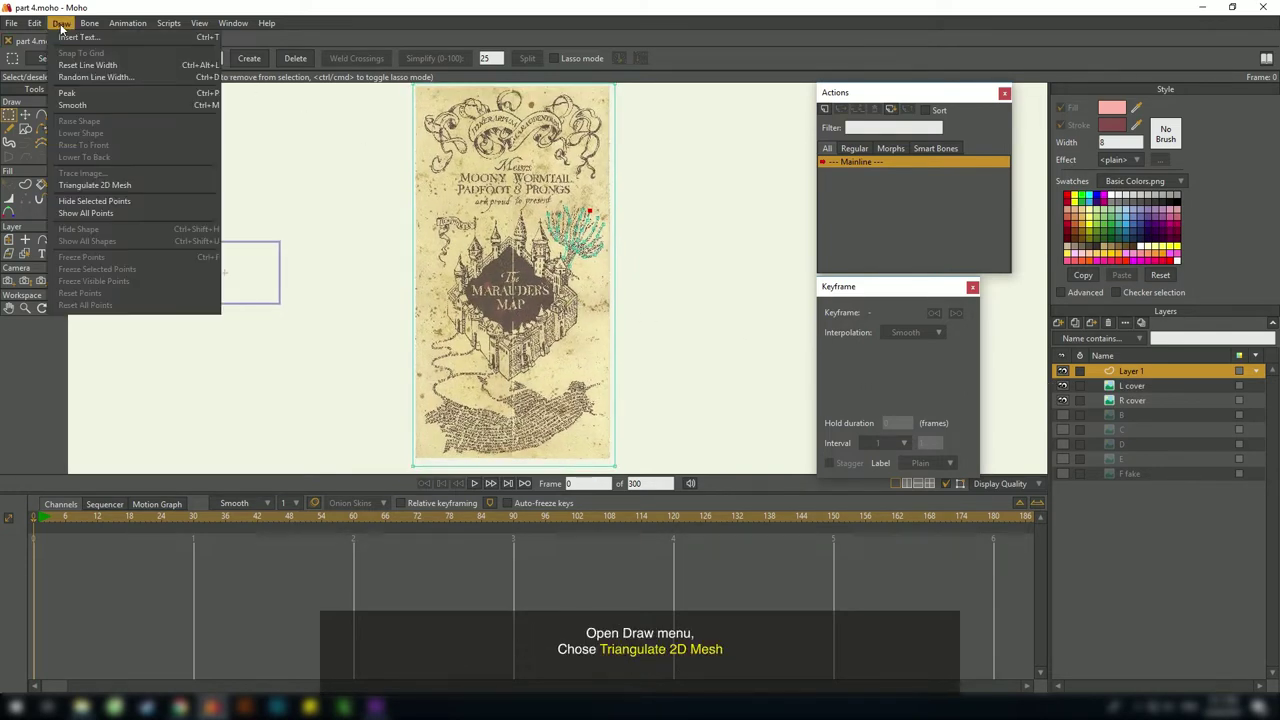
pyautogui.click(94, 185)
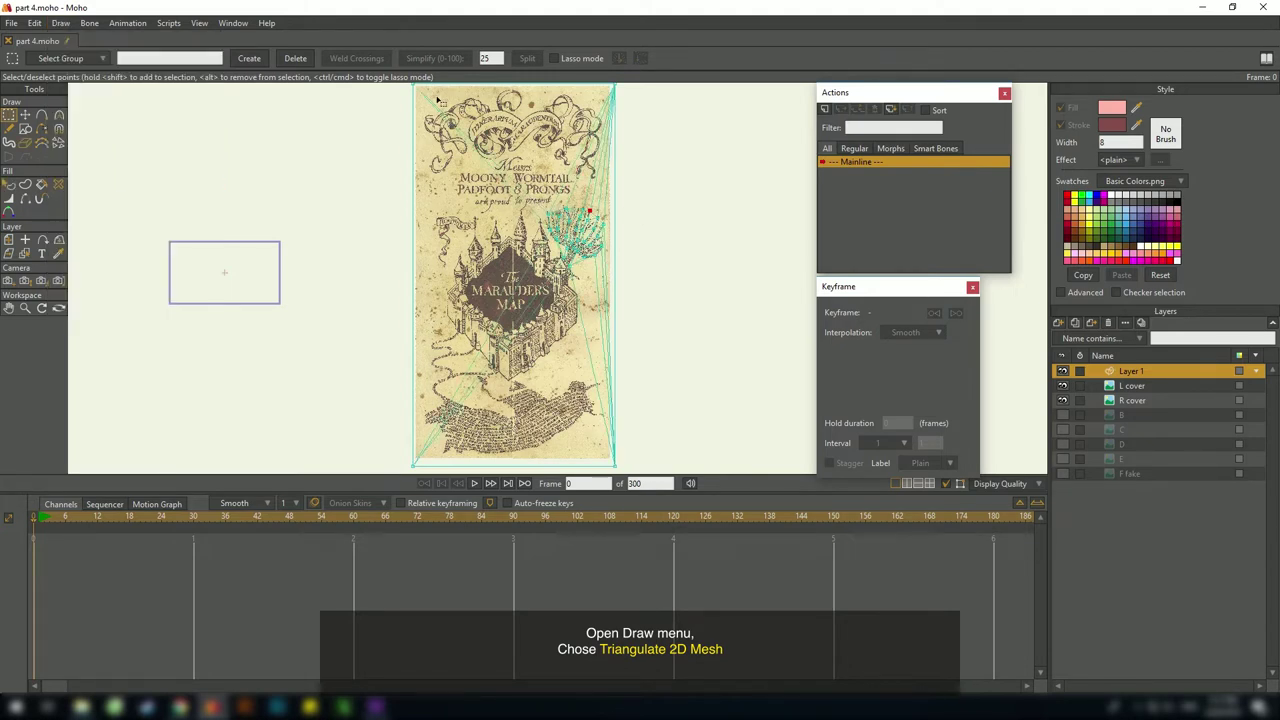
pyautogui.scroll(5, 591, 237)
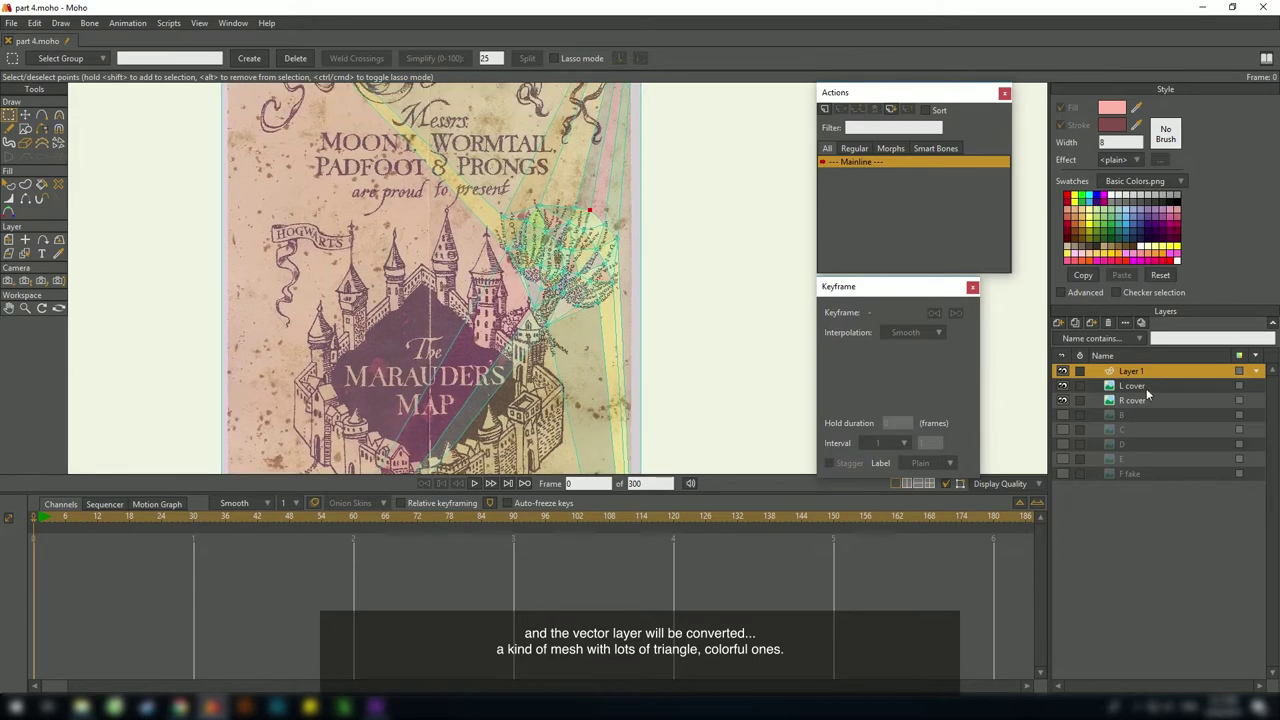
# Hide both cover layers to examine the triangulated mesh around the tree, and show them again
pyautogui.moveTo(1063, 386); pyautogui.dragTo(1063, 400)
pyautogui.scroll(-5, 628, 266)
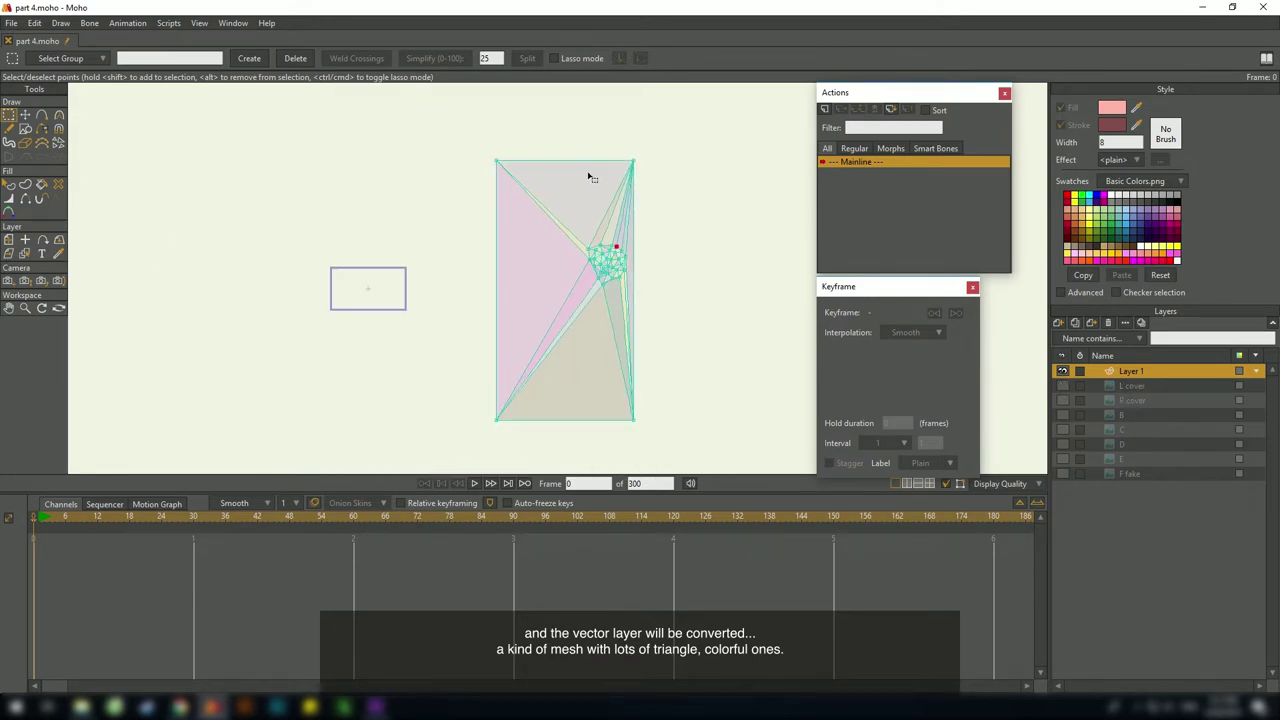
pyautogui.scroll(5, 616, 245)
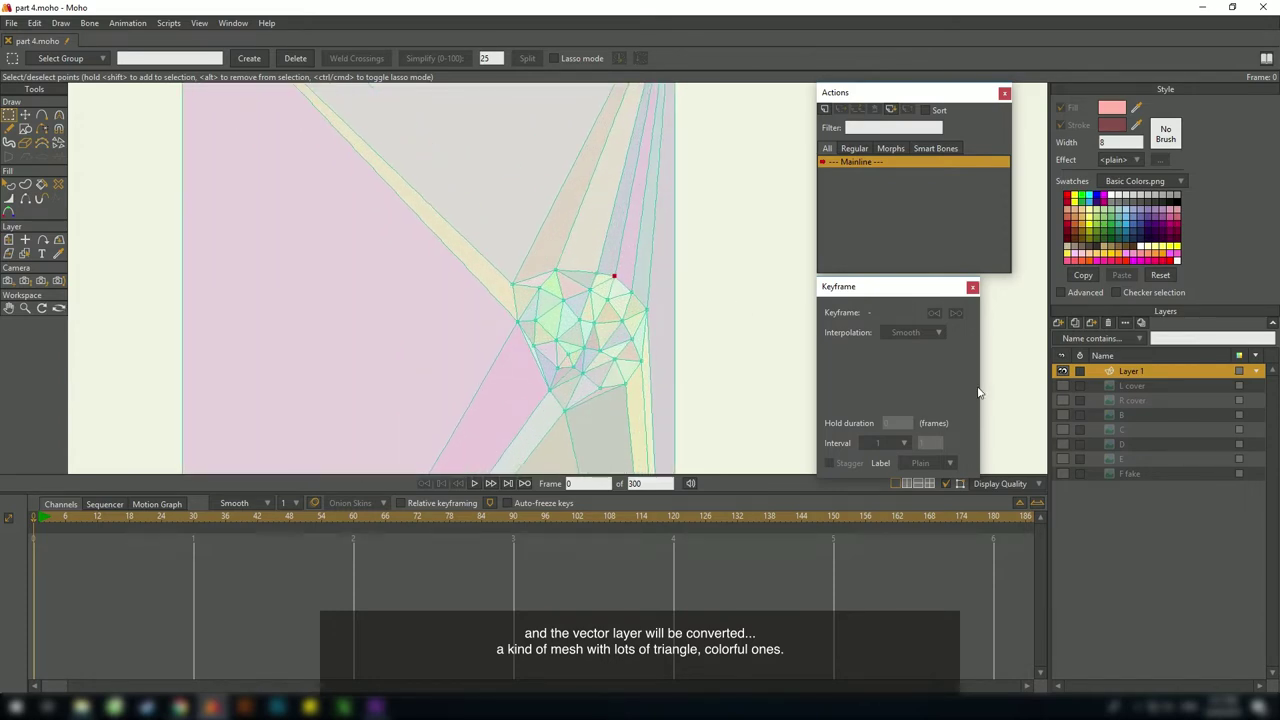
pyautogui.click(1063, 386)
pyautogui.click(1063, 400)
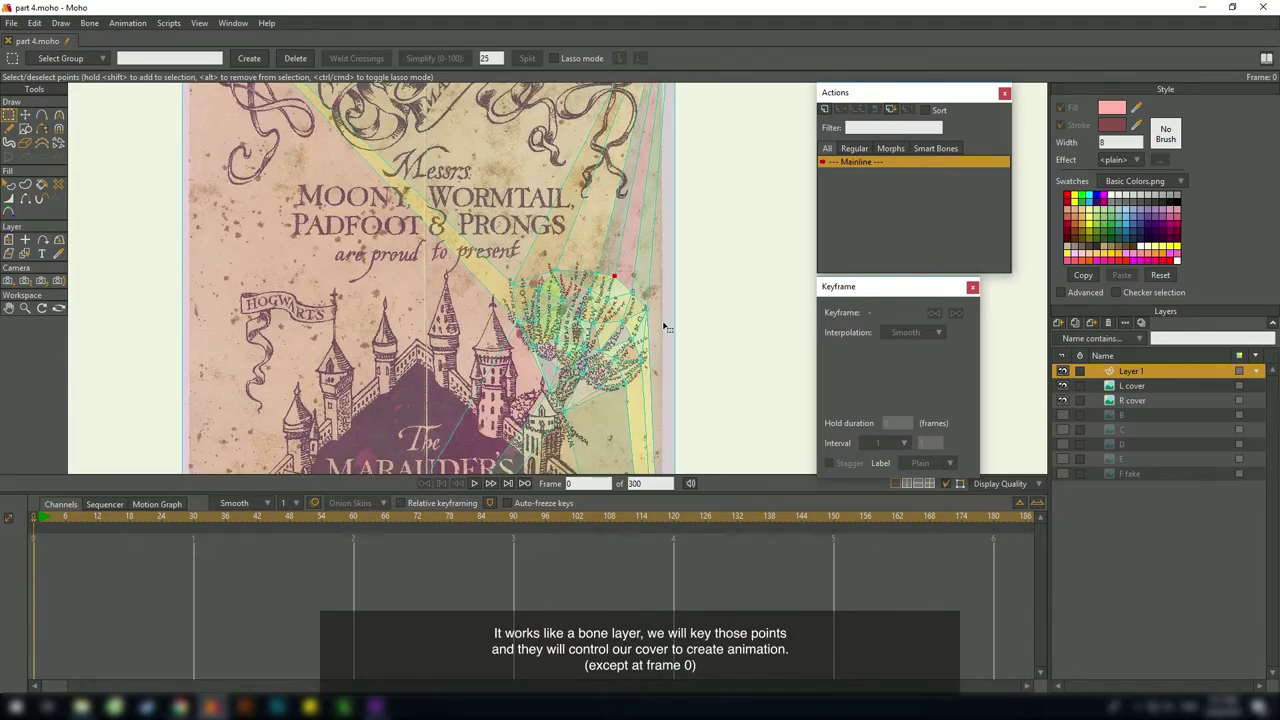
# Select the mesh points over the tree to examine the points that control the cover, and deselect them
pyautogui.scroll(-3, 666, 320)
pyautogui.scroll(2, 640, 385)
pyautogui.moveTo(700, 412); pyautogui.dragTo(490, 224)
pyautogui.press('t')
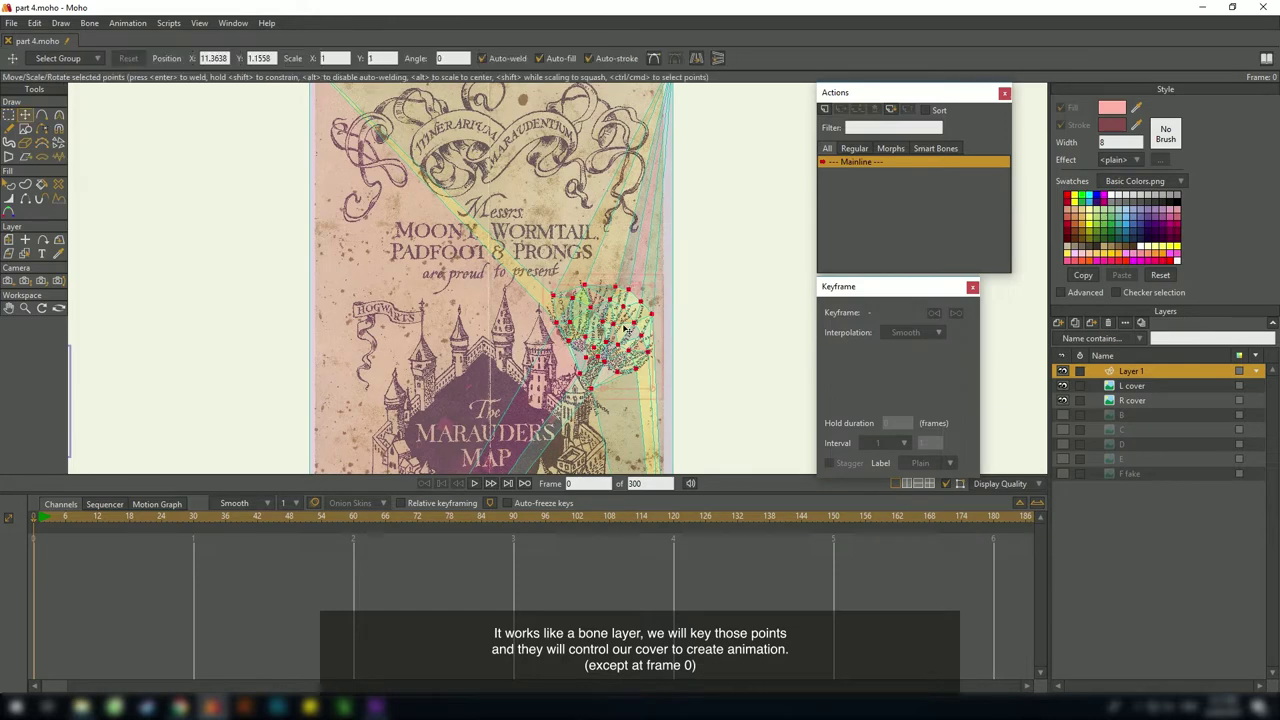
pyautogui.moveTo(624, 332); pyautogui.dragTo(677, 306)
pyautogui.scroll(4, 670, 309)
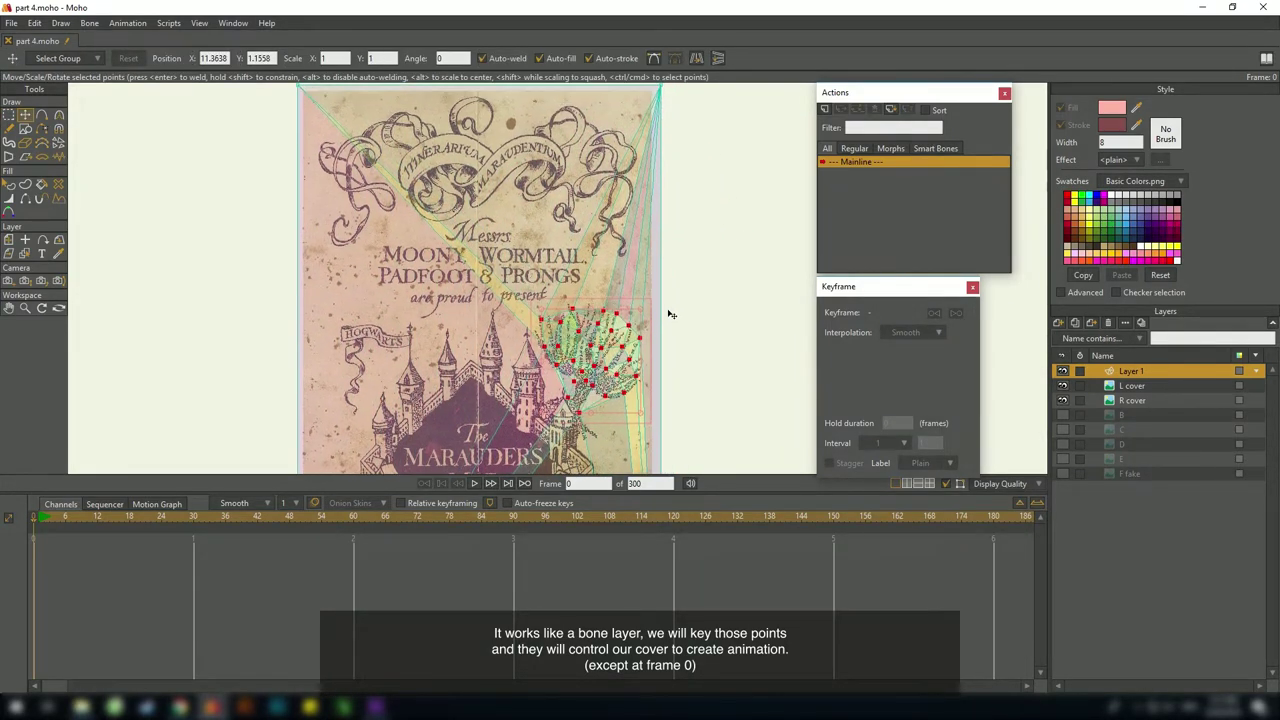
pyautogui.press('g')
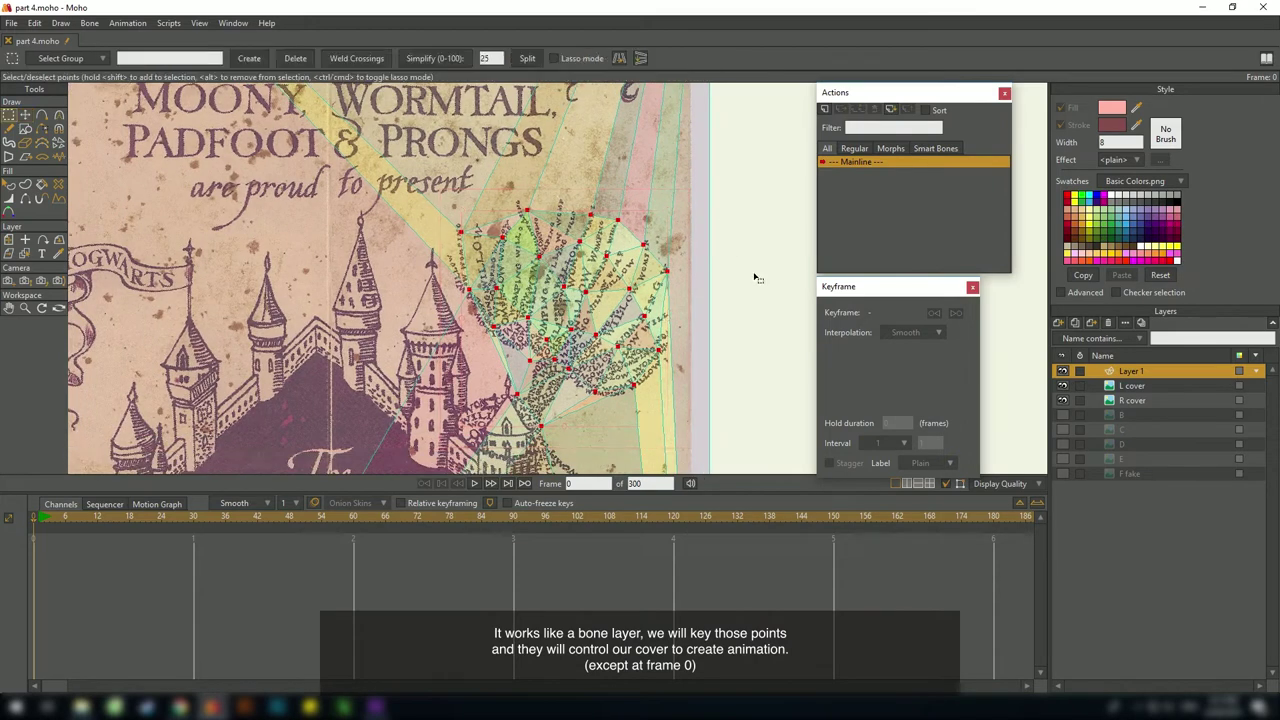
pyautogui.scroll(-3, 697, 214)
pyautogui.moveTo(696, 211); pyautogui.dragTo(709, 251)
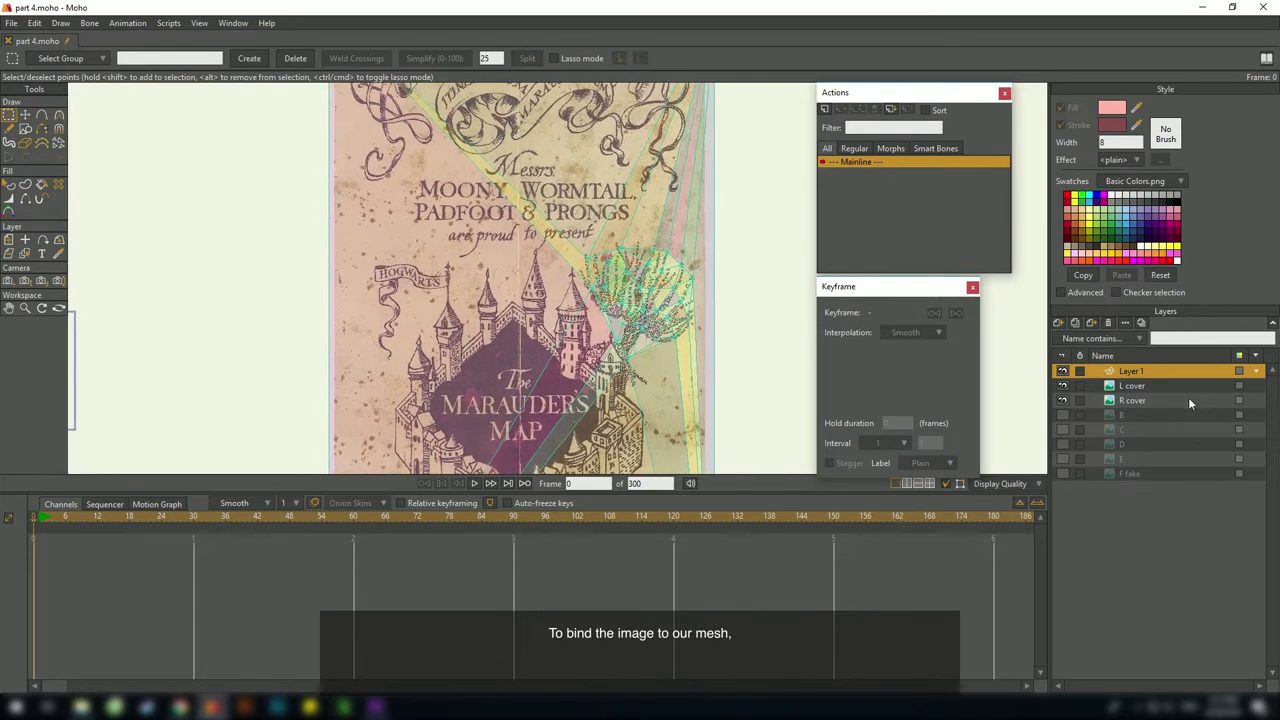
# Select the L cover layer and hide it
pyautogui.click(1122, 386)
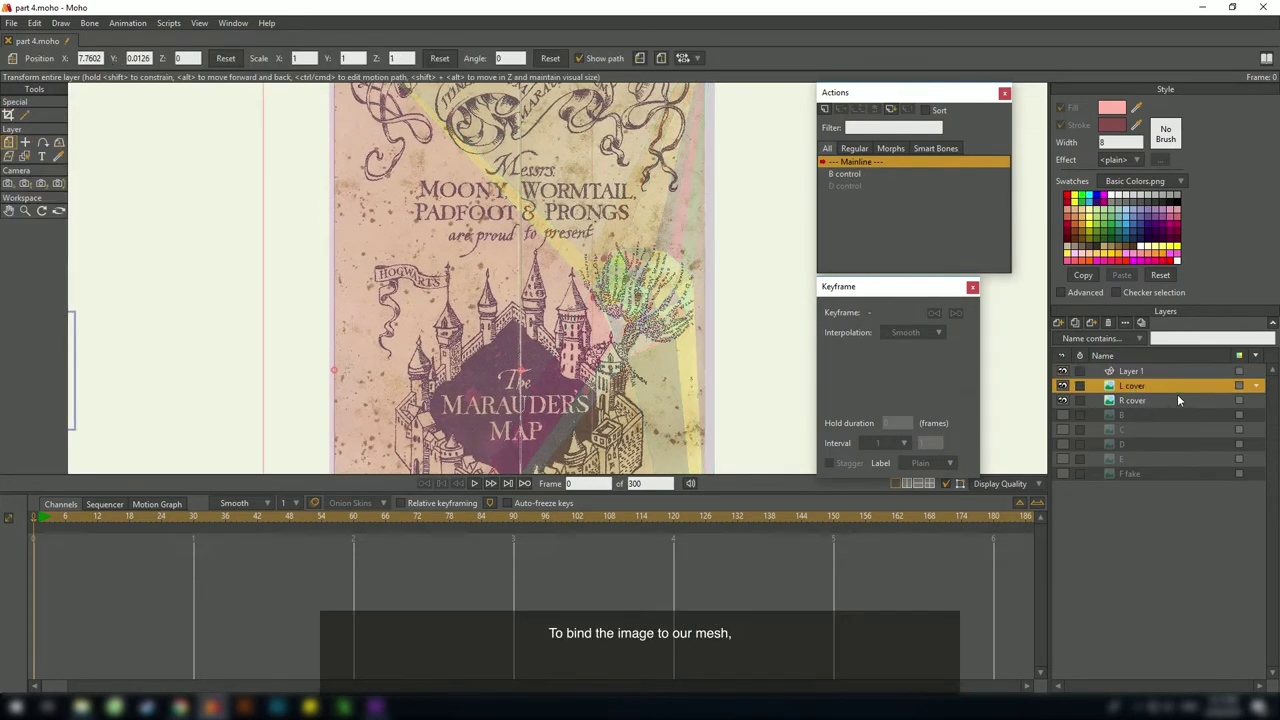
pyautogui.moveTo(1026, 348); pyautogui.dragTo(1007, 365)
pyautogui.click(1062, 386)
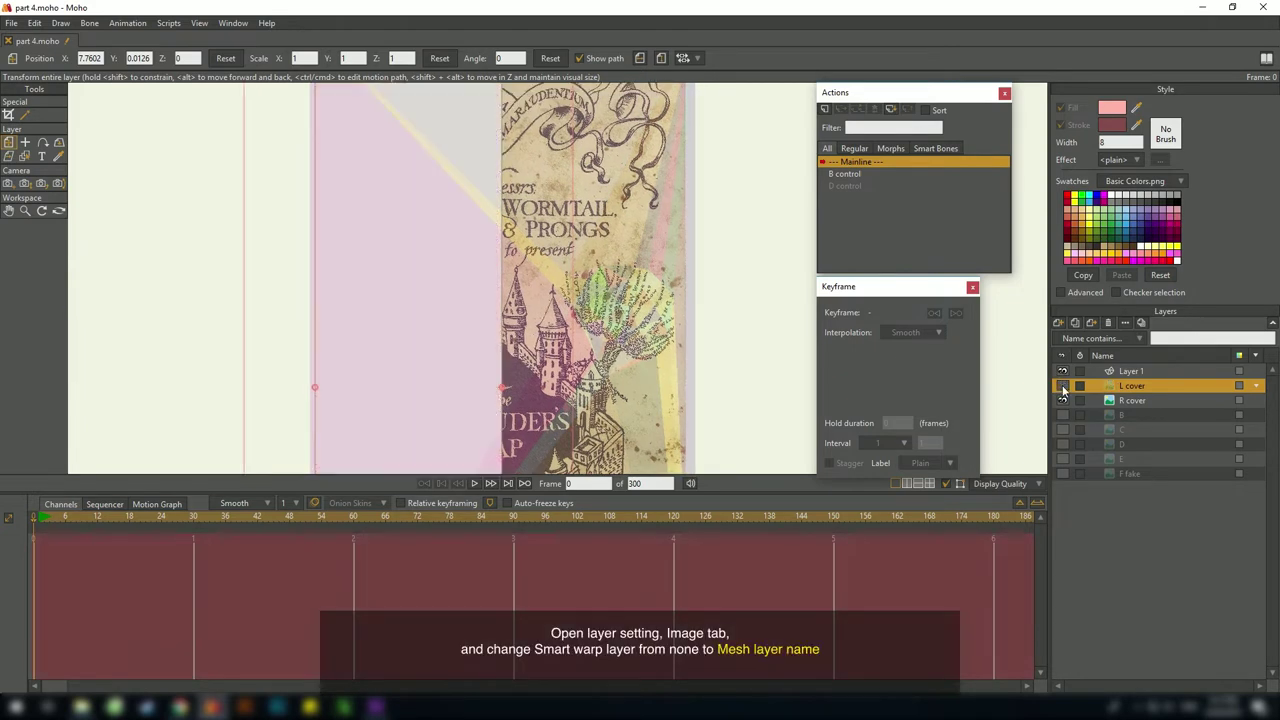
# Open the R cover layer's image settings and view the available Smart warp layer choices
pyautogui.click(1130, 400)
pyautogui.doubleClick(1132, 400)
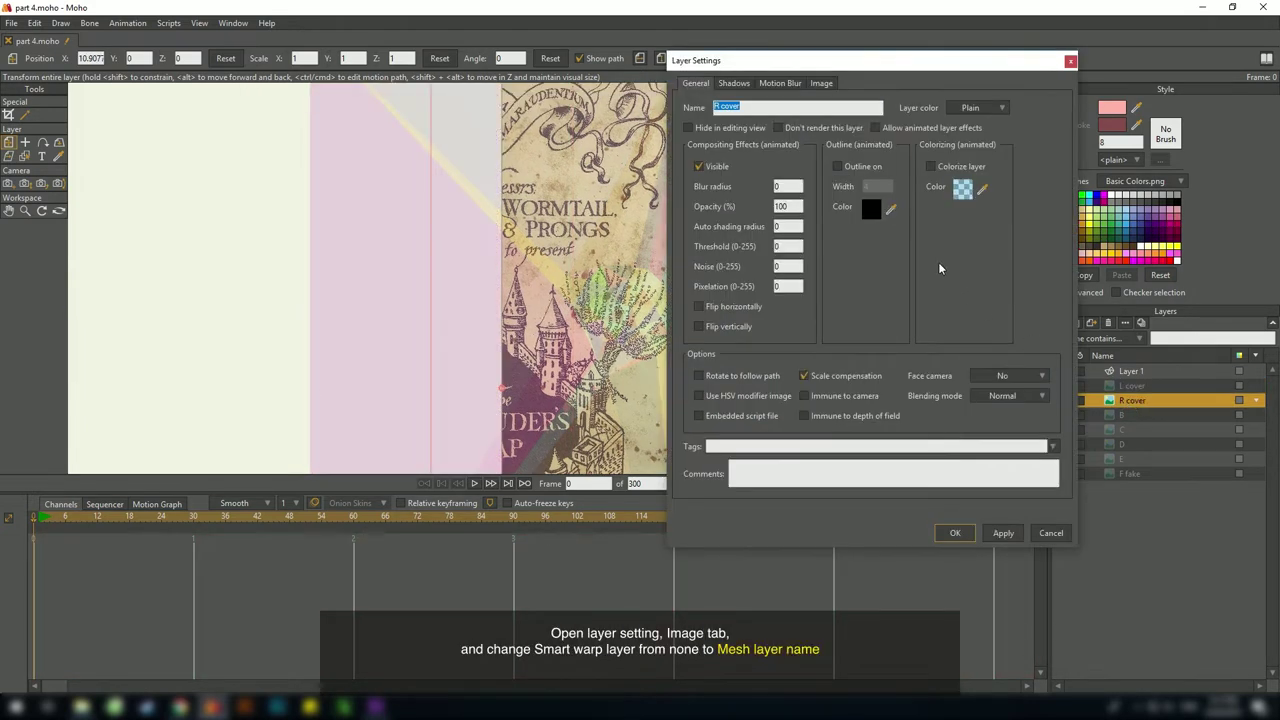
pyautogui.click(820, 84)
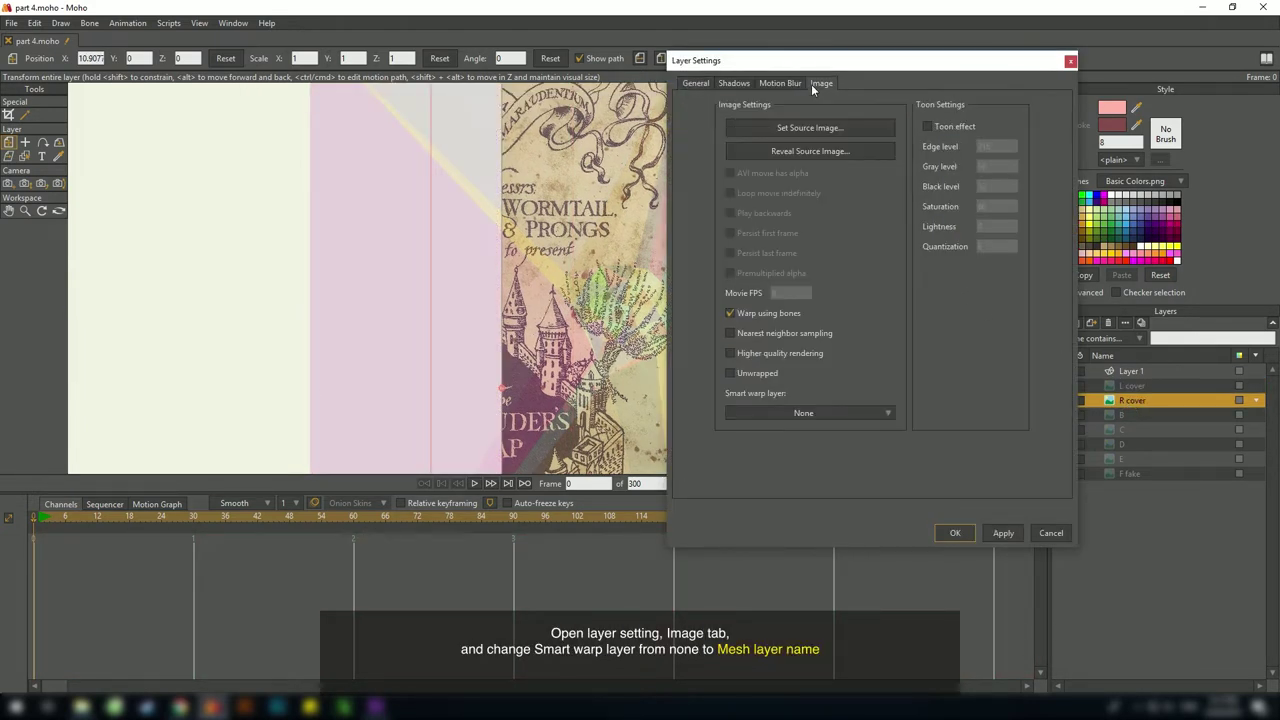
pyautogui.click(778, 412)
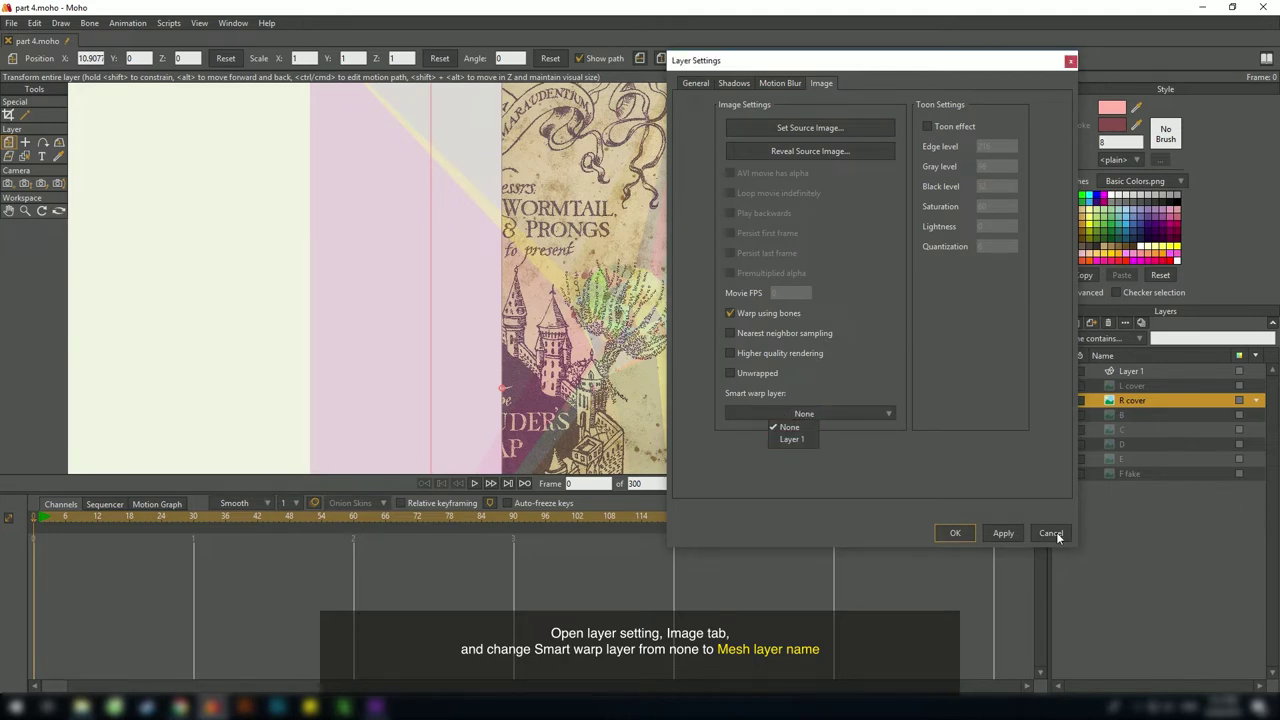
pyautogui.click(929, 463)
# Rename the mesh layer Layer 1 as "Cover control"
pyautogui.click(1140, 368)
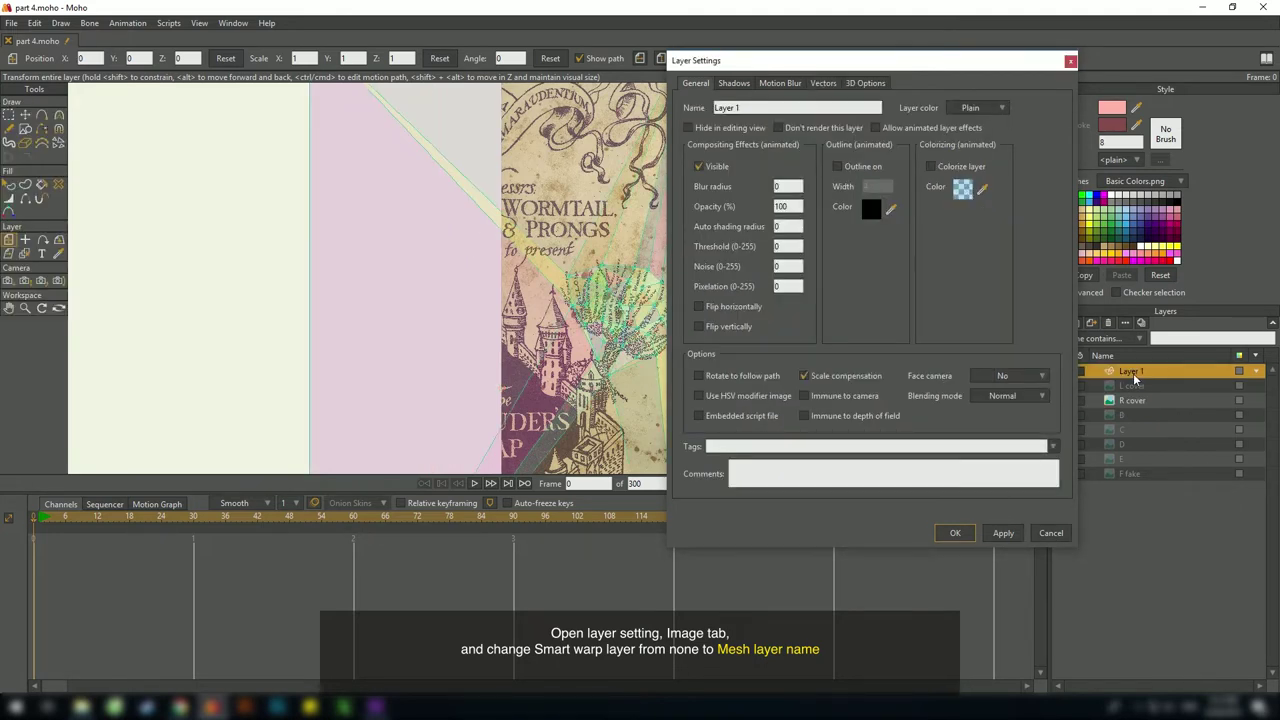
pyautogui.moveTo(755, 111); pyautogui.dragTo(680, 104)
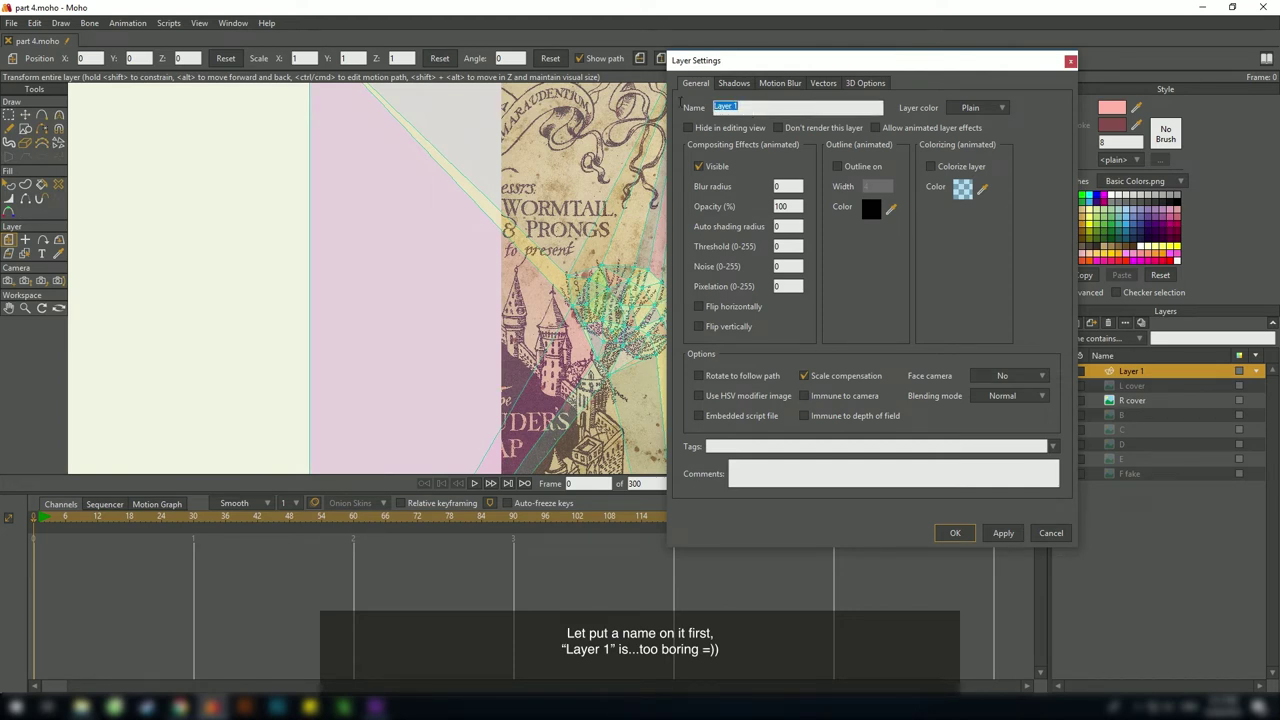
pyautogui.write('Cover control')
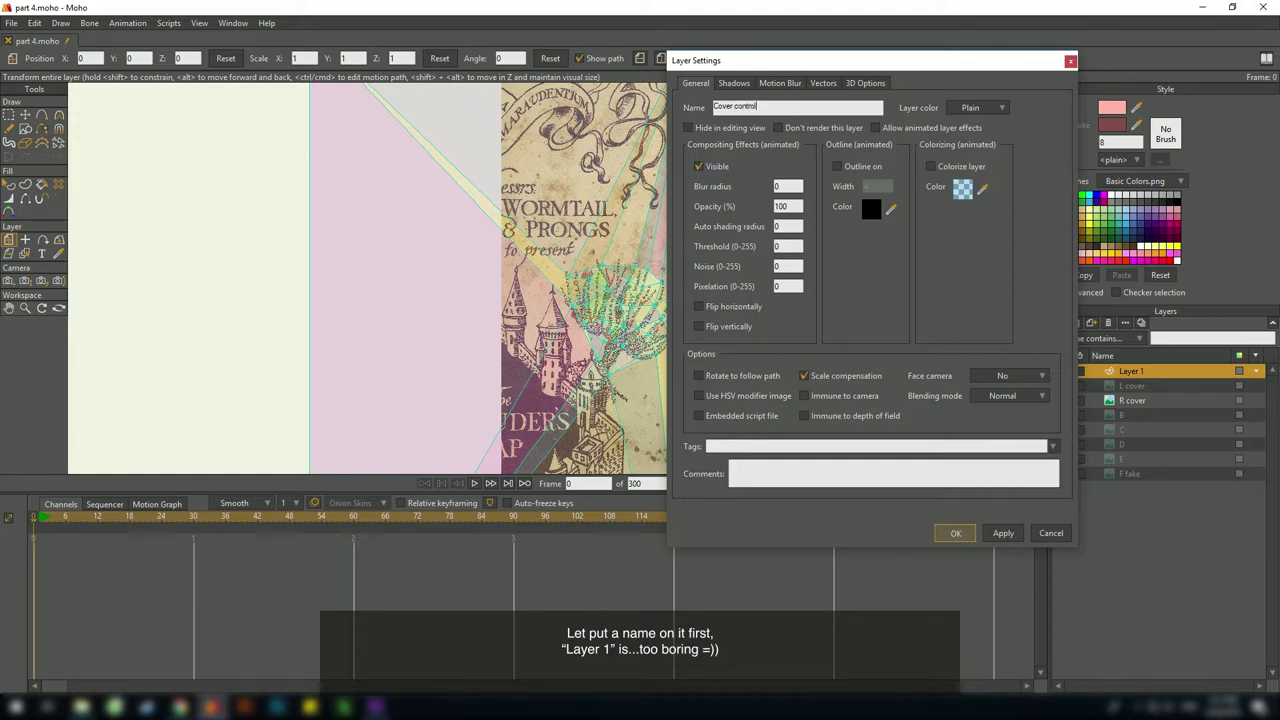
pyautogui.click(955, 533)
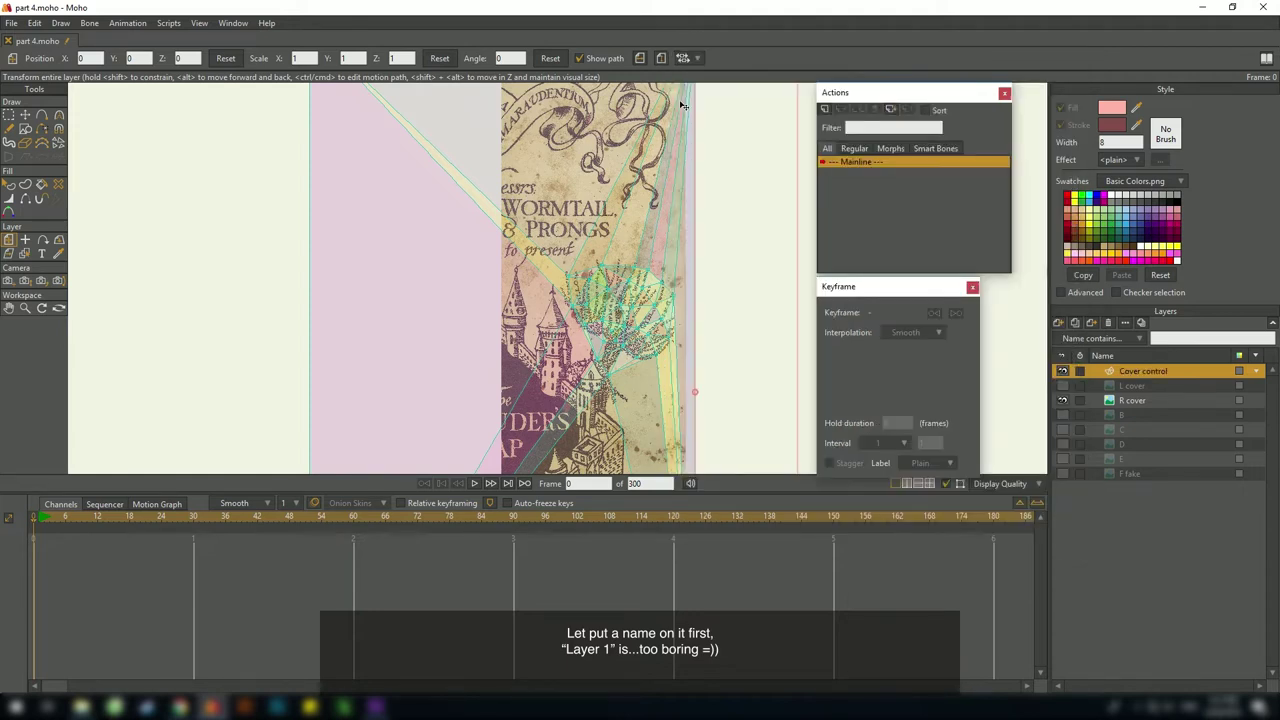
# Bind the R cover image layer to the mesh by setting its Smart warp layer to Cover control
pyautogui.doubleClick(1132, 400)
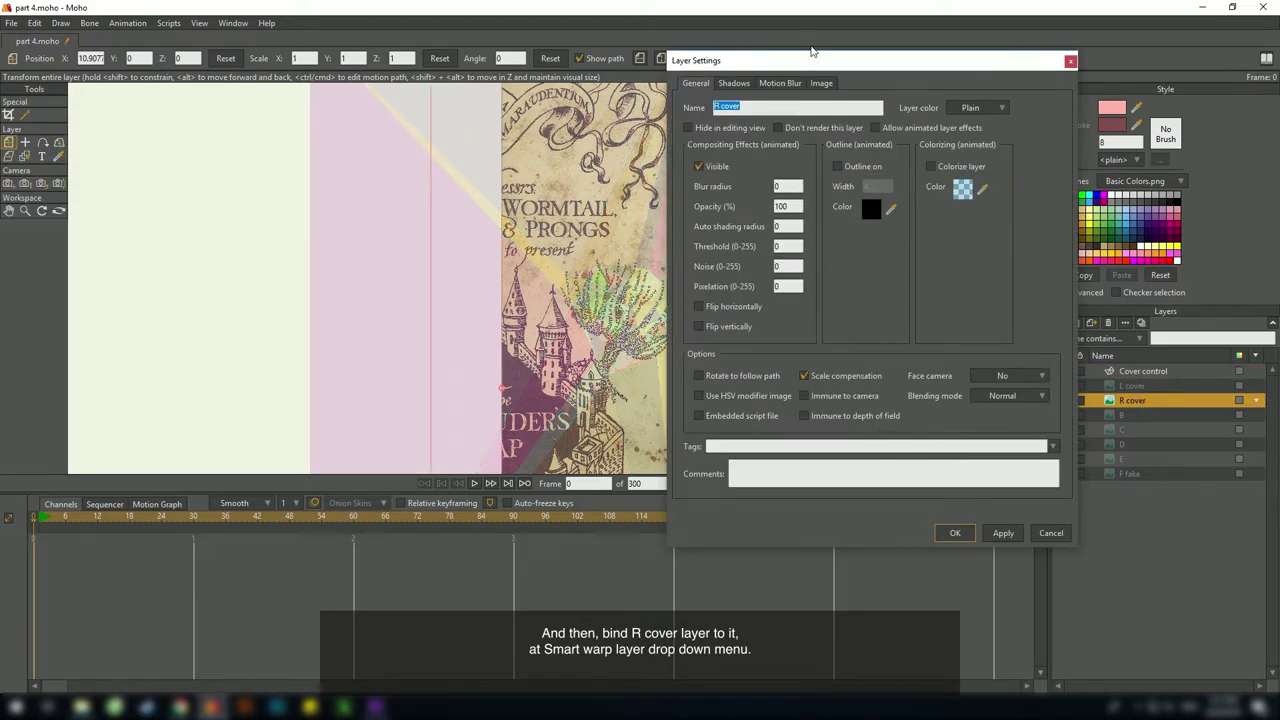
pyautogui.click(821, 83)
pyautogui.click(830, 413)
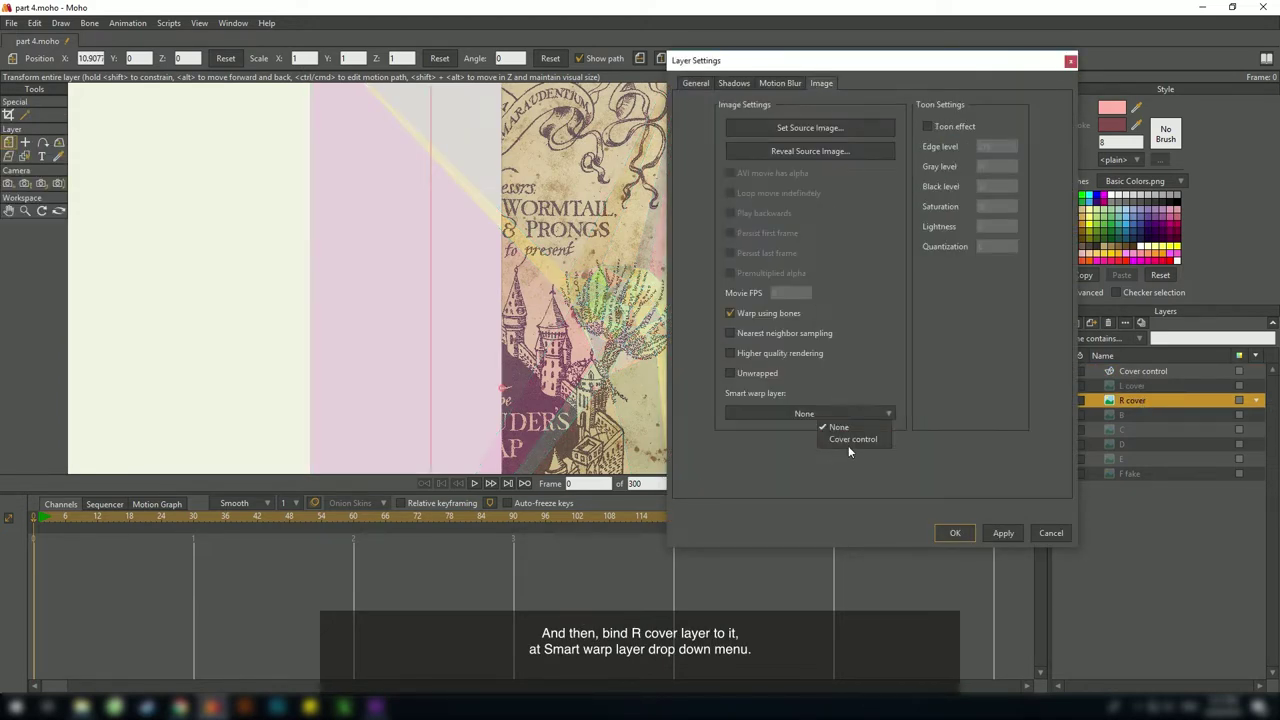
pyautogui.click(852, 438)
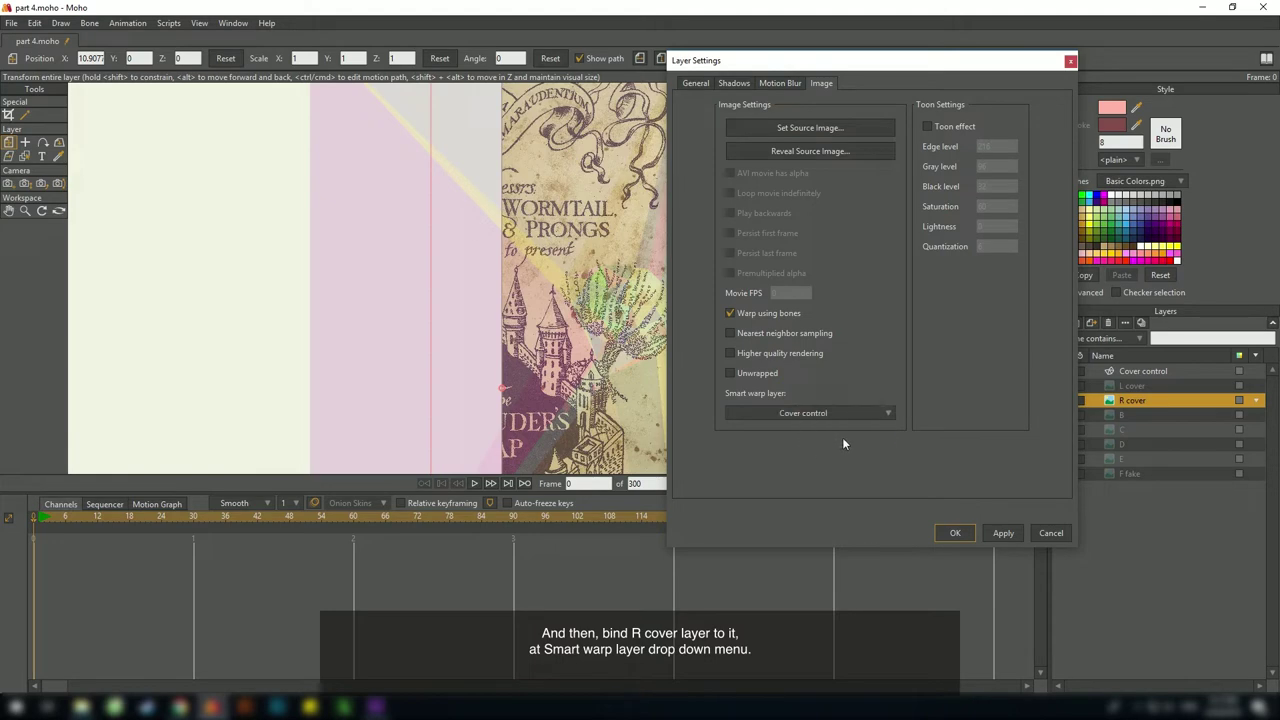
pyautogui.click(969, 535)
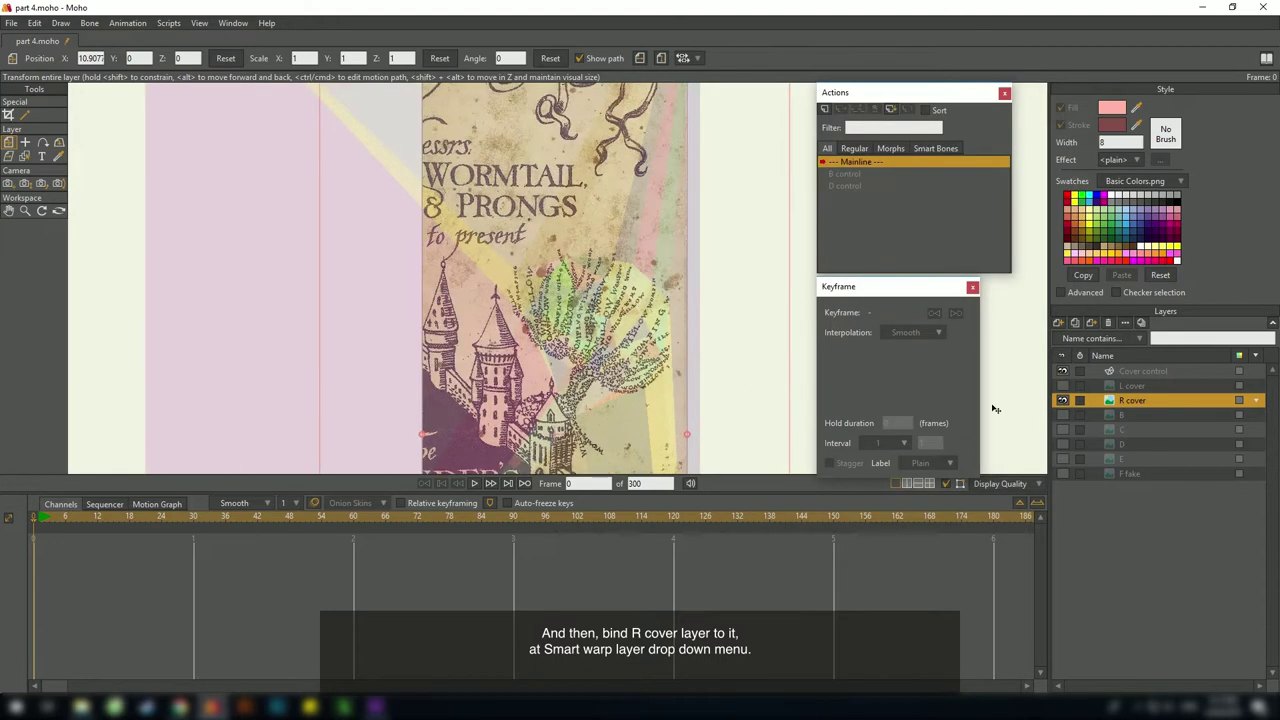
# Try to move the tree's mesh points on the Cover control layer at frame 0, and undo the move
pyautogui.click(1133, 372)
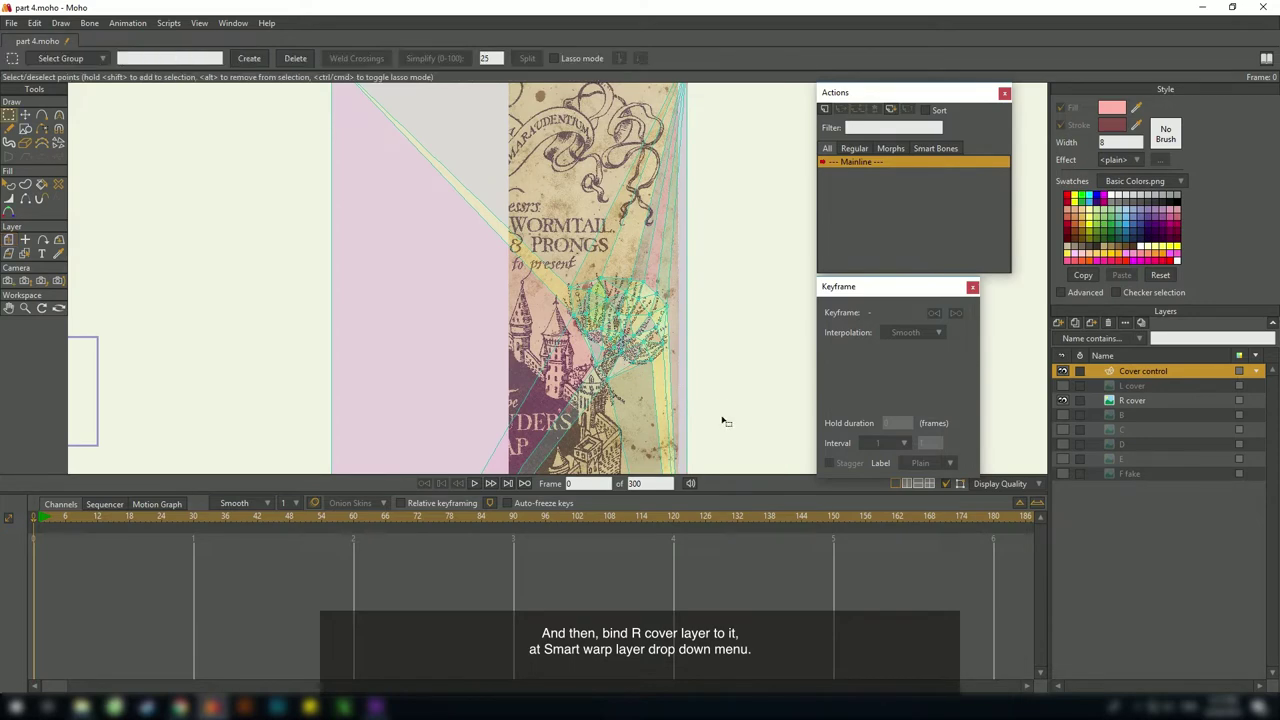
pyautogui.moveTo(536, 255); pyautogui.dragTo(525, 239)
pyautogui.press('t')
pyautogui.moveTo(624, 332); pyautogui.dragTo(642, 300)
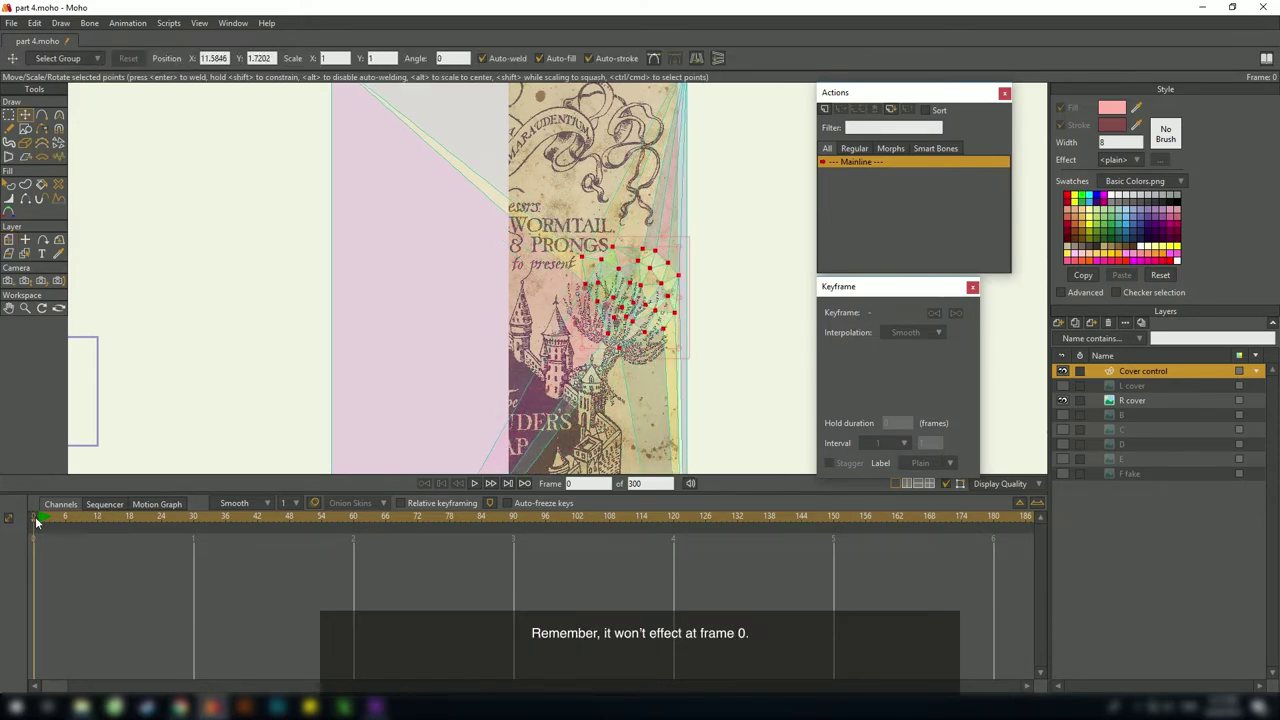
pyautogui.hotkey('ctrl', 'z')
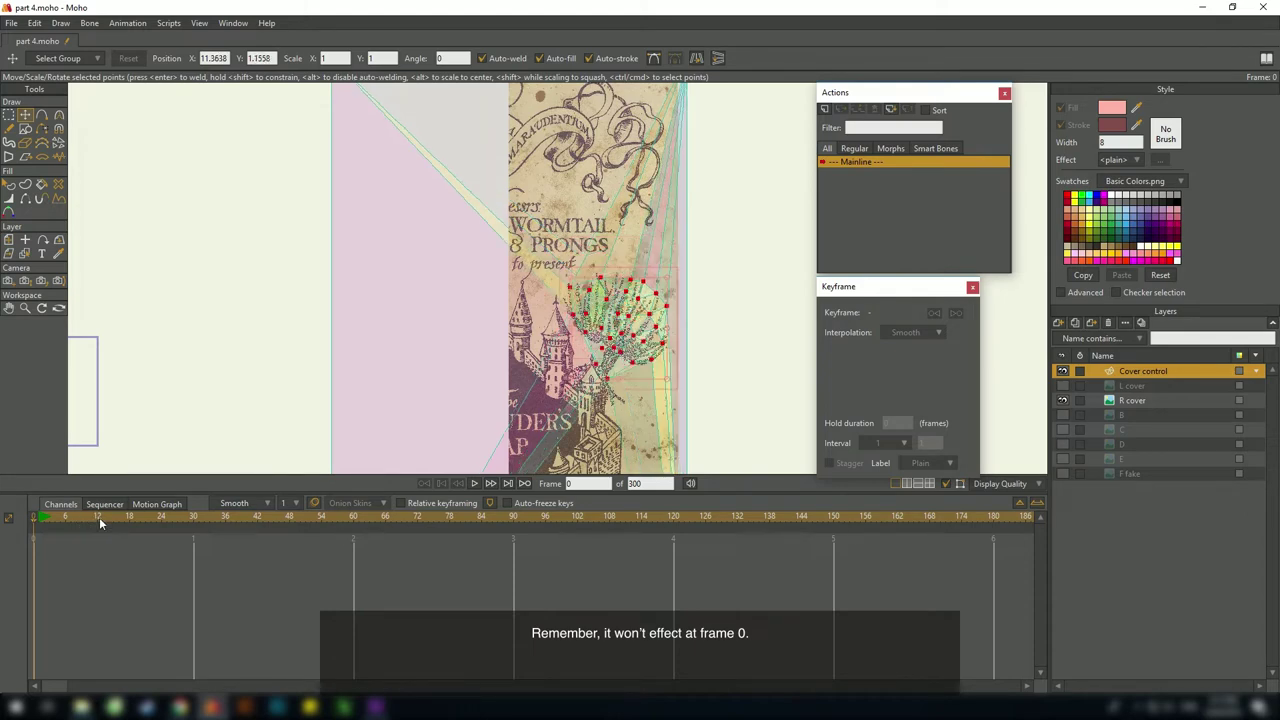
# Move the tree's mesh points away at frame 34 to test the warp, delete that keyframe and return to frame 0
pyautogui.moveTo(99, 518); pyautogui.dragTo(214, 529)
pyautogui.moveTo(631, 369); pyautogui.dragTo(760, 400)
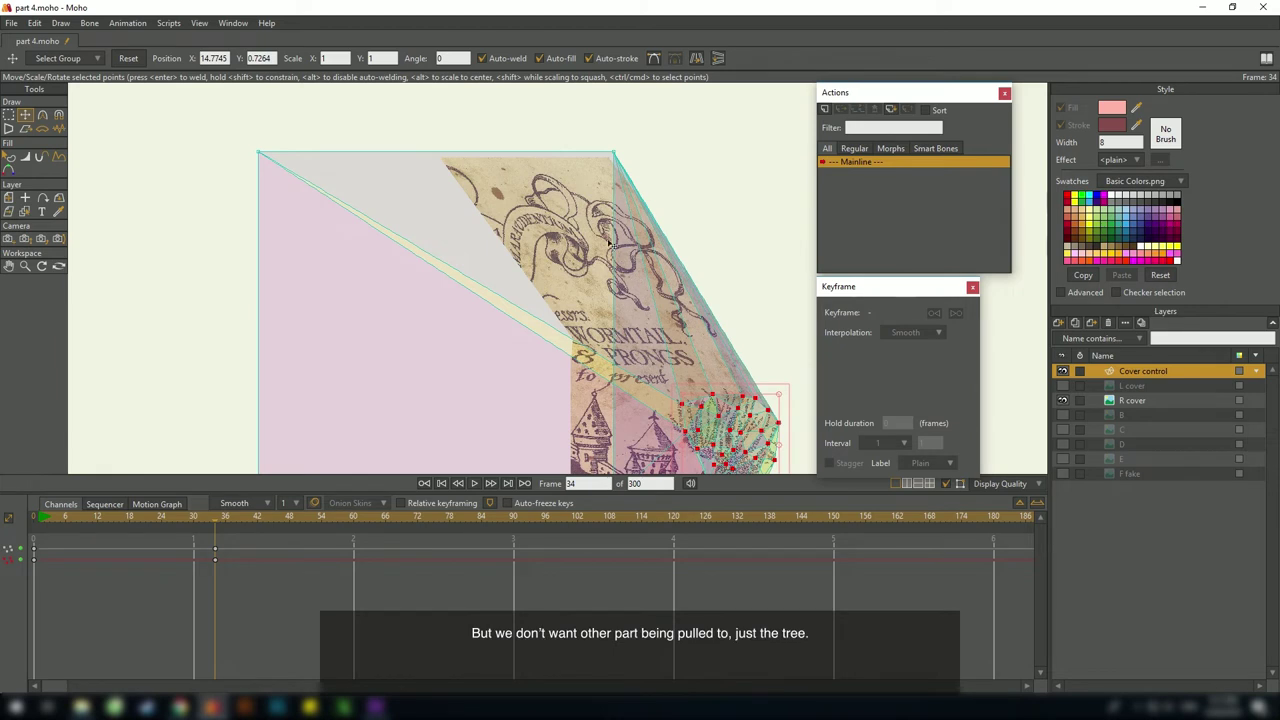
pyautogui.moveTo(589, 386); pyautogui.dragTo(614, 289)
pyautogui.moveTo(215, 548); pyautogui.dragTo(224, 544)
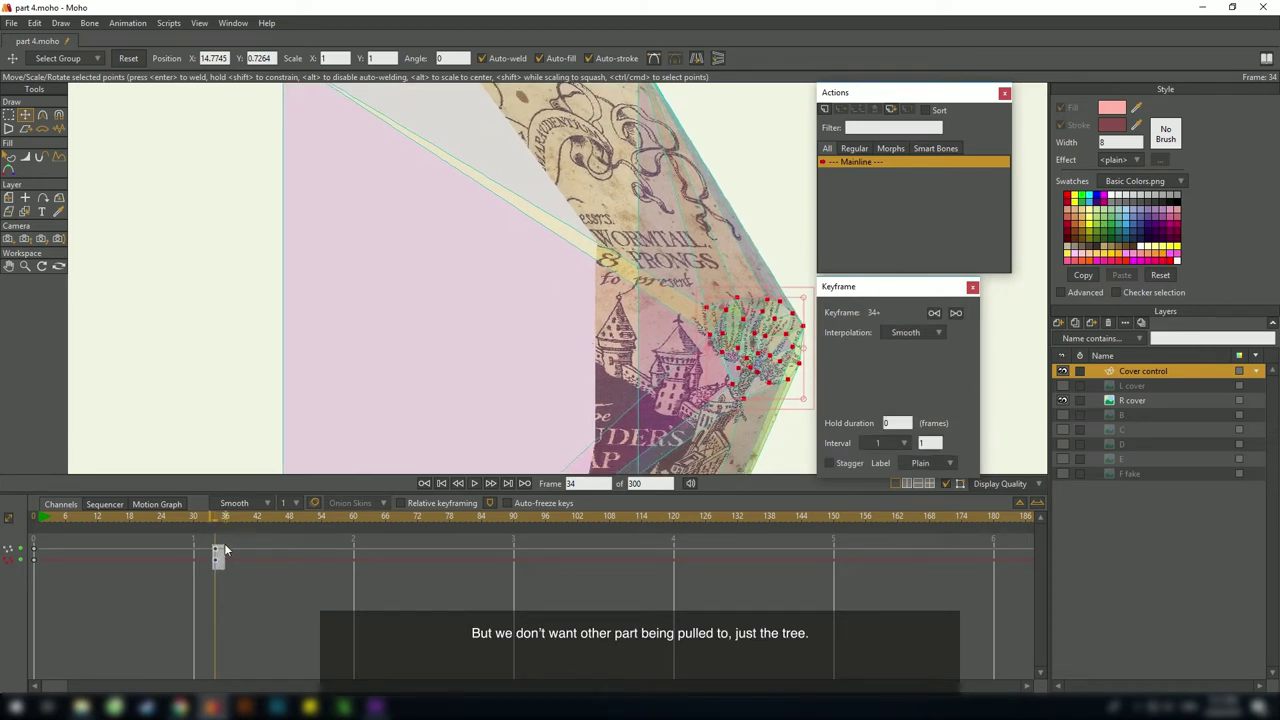
pyautogui.press('Delete')
pyautogui.moveTo(54, 518); pyautogui.dragTo(30, 520)
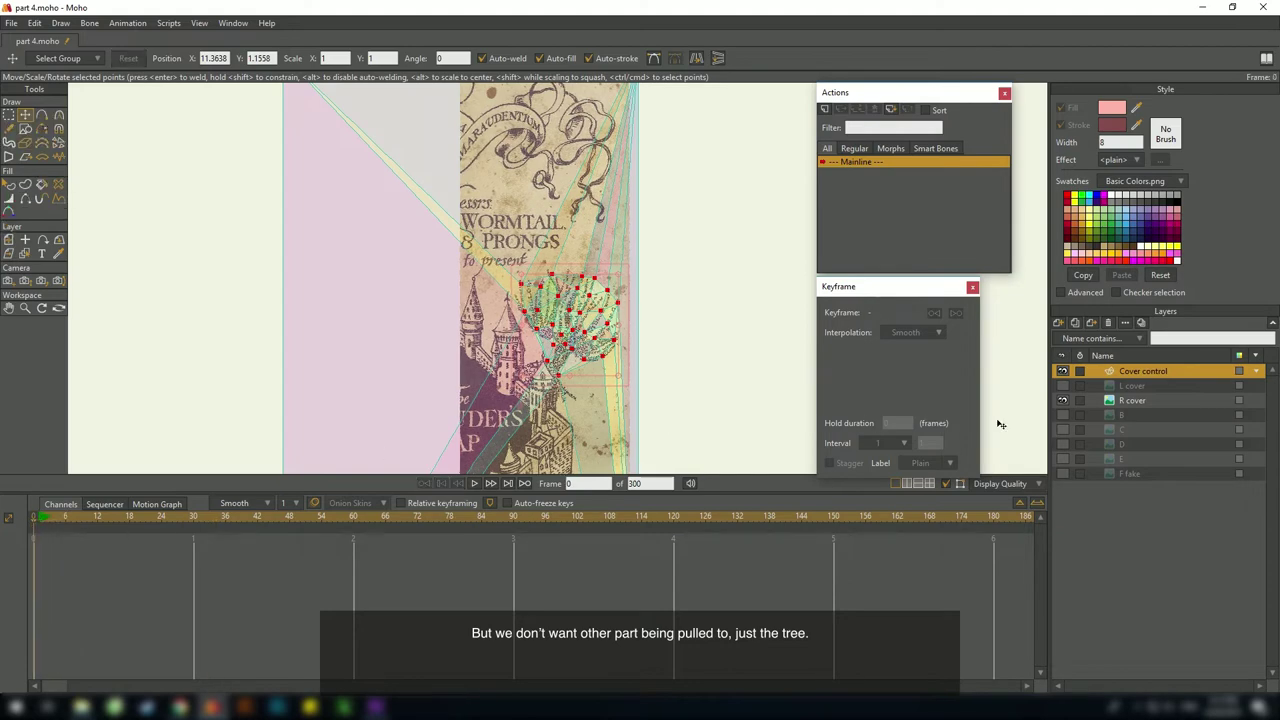
# Add a borderline of points around the tree on the Cover control mesh to separate its control points from the rest
pyautogui.scroll(3, 560, 270)
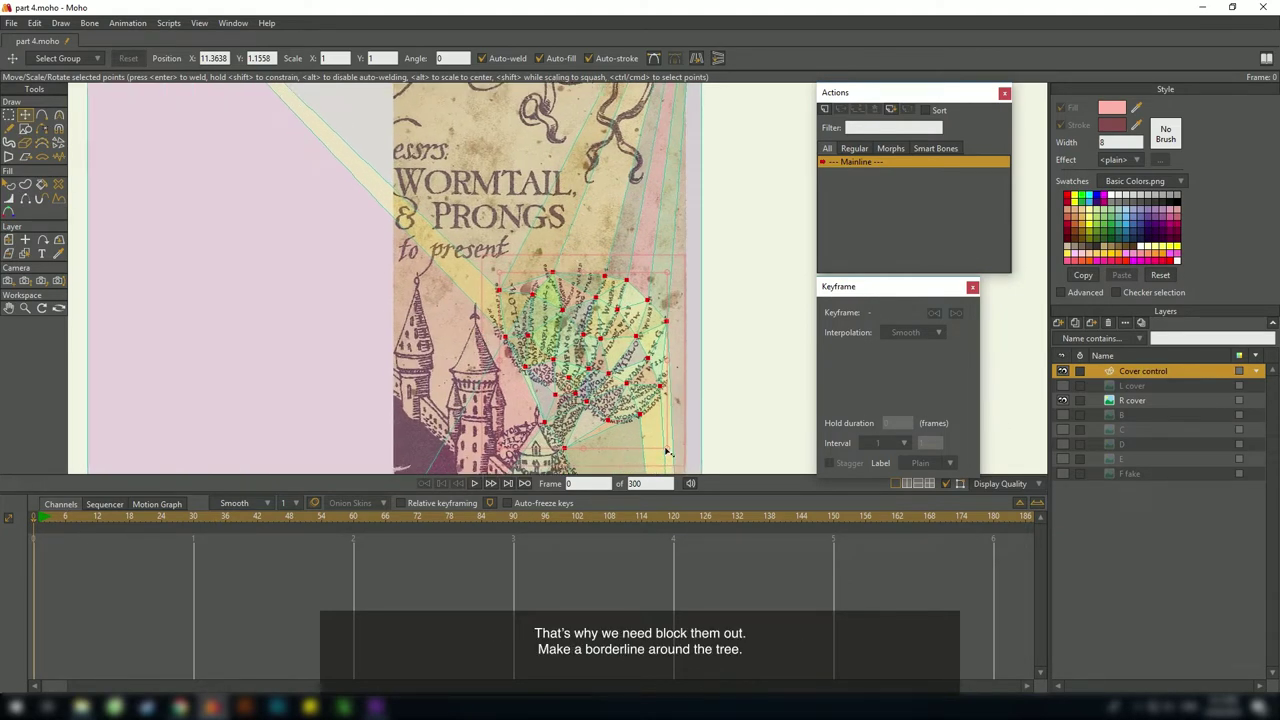
pyautogui.click(728, 269)
pyautogui.press('a')
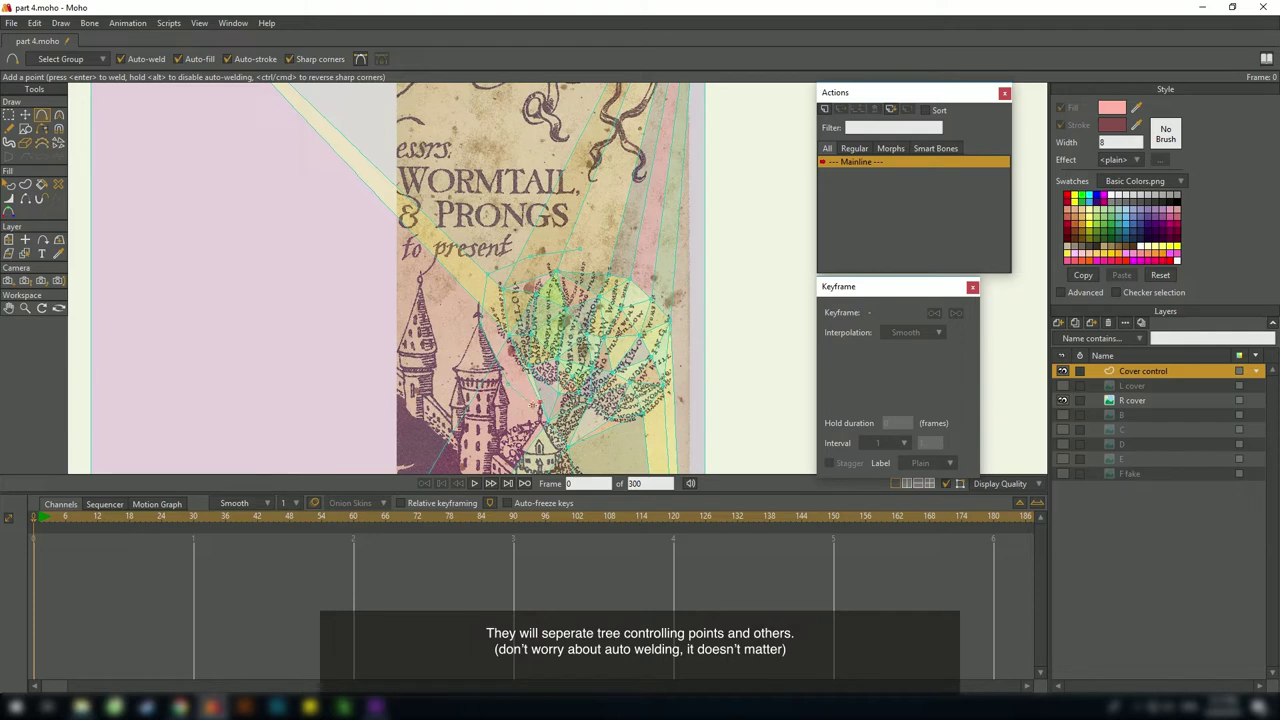
pyautogui.moveTo(528, 414); pyautogui.dragTo(442, 317)
pyautogui.scroll(3, 432, 318)
pyautogui.moveTo(522, 374); pyautogui.dragTo(580, 363)
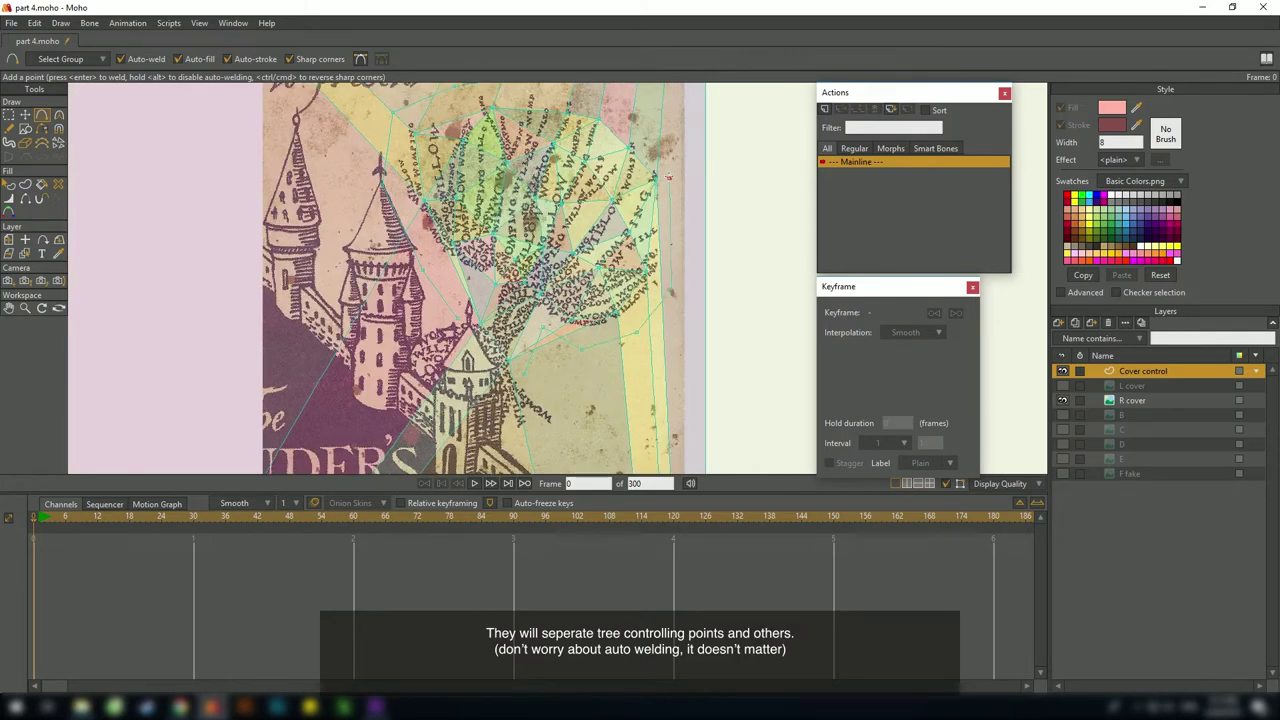
pyautogui.click(633, 133)
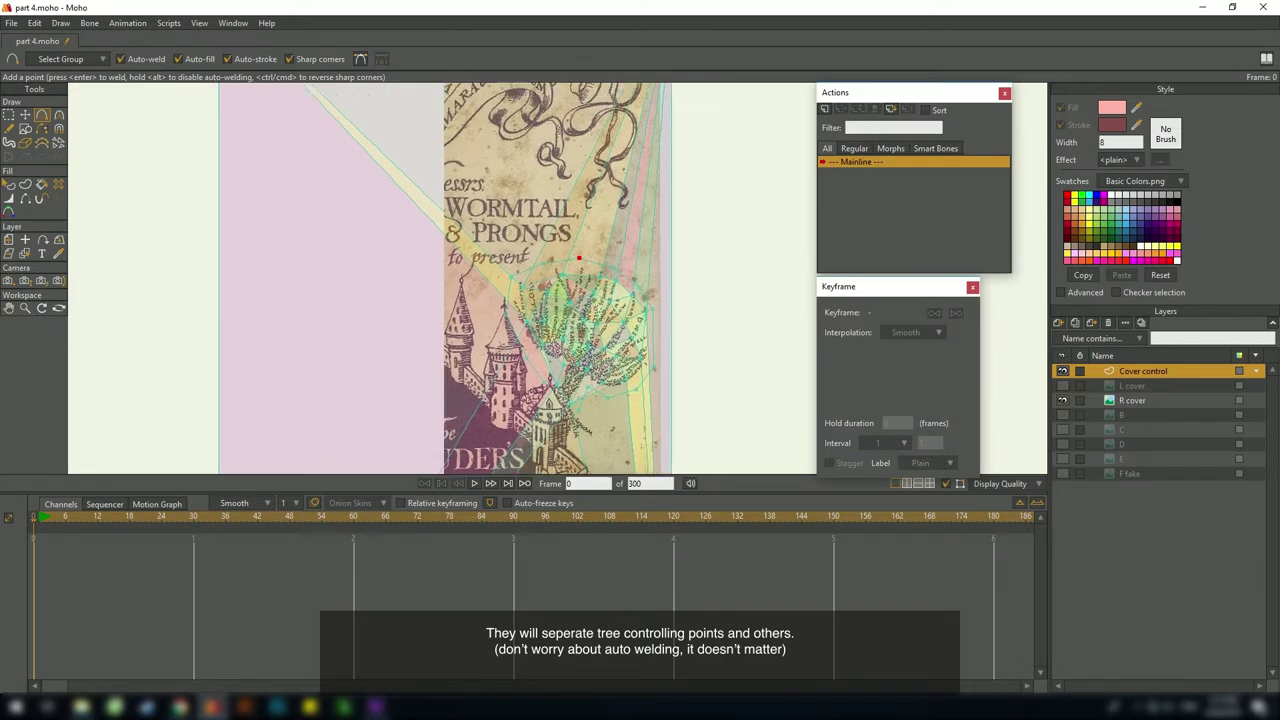
# Triangulate the 2D mesh again with the new border points, and show the R cover layer
pyautogui.click(61, 23)
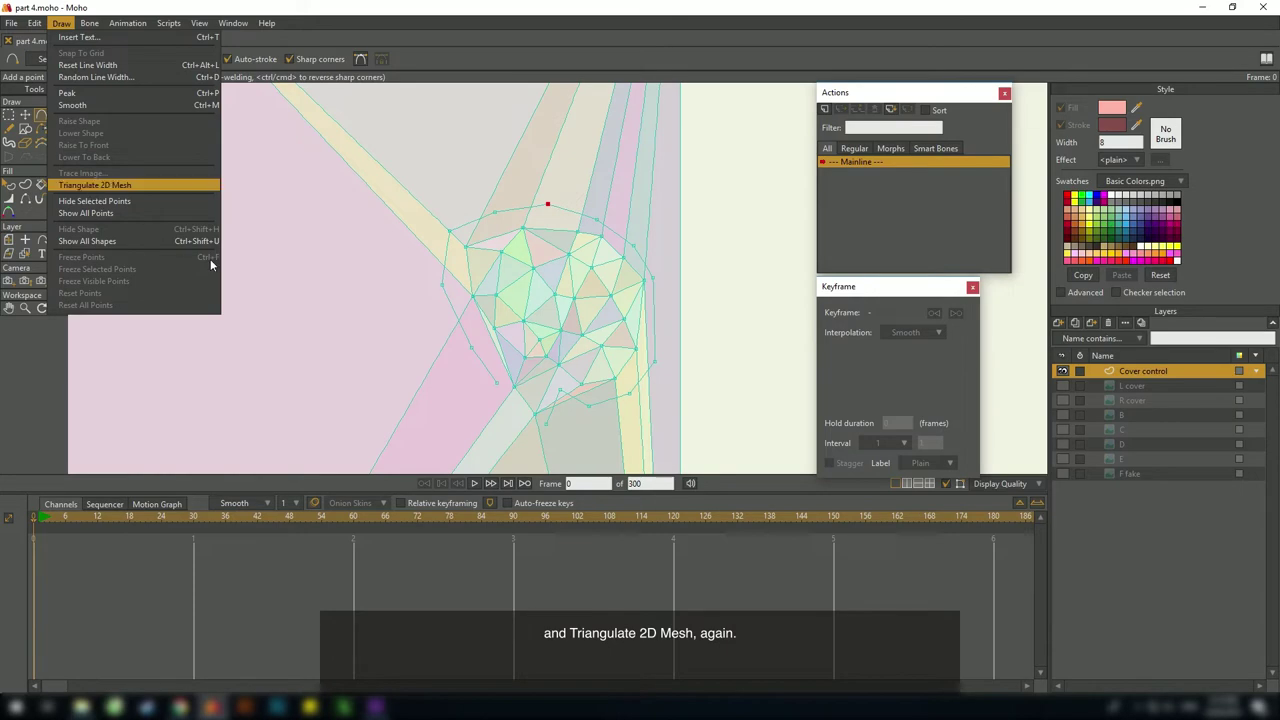
pyautogui.click(120, 185)
pyautogui.scroll(-3, 474, 316)
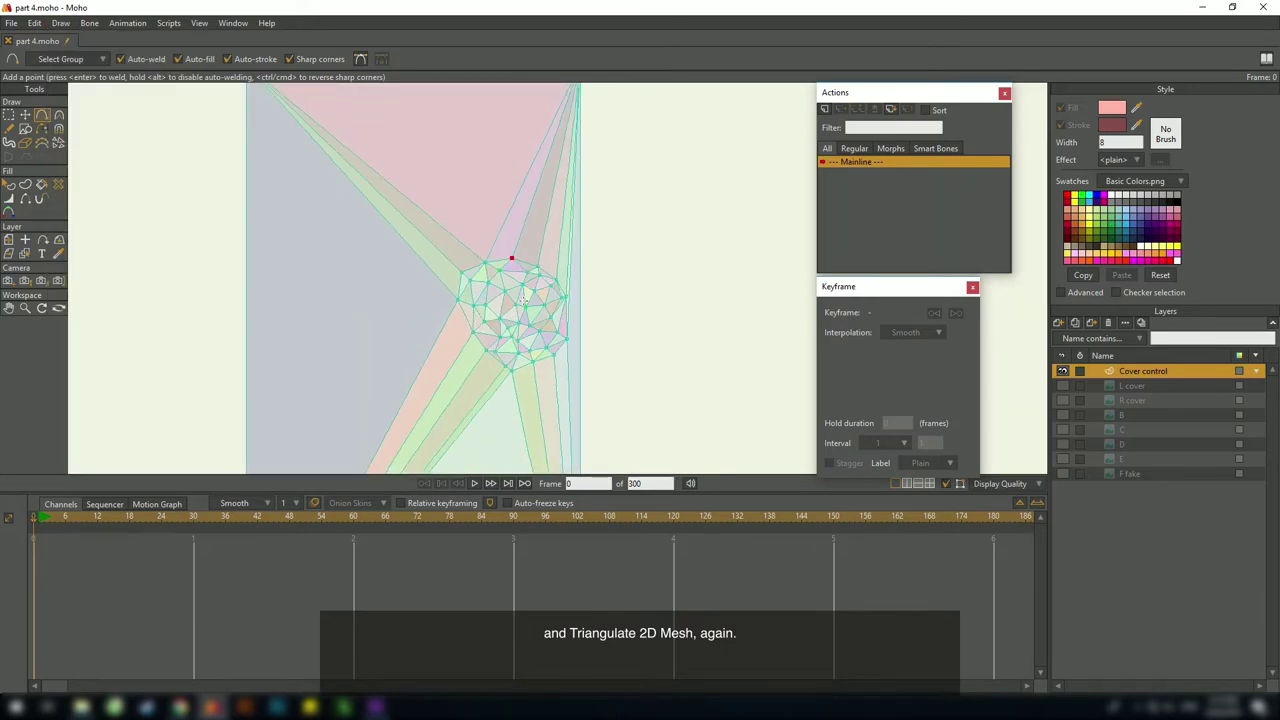
pyautogui.click(1063, 400)
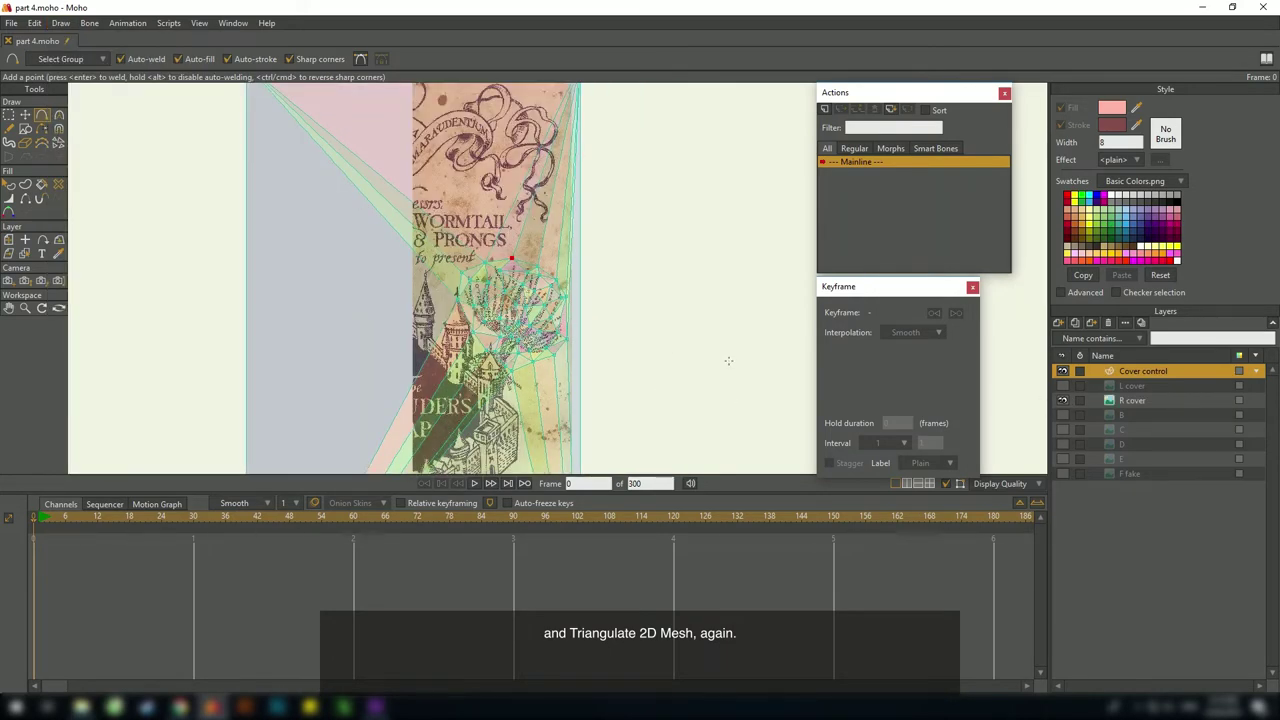
# At frame 24, select the mesh points over the tree inside the border
pyautogui.press('g')
pyautogui.moveTo(682, 360); pyautogui.dragTo(686, 402)
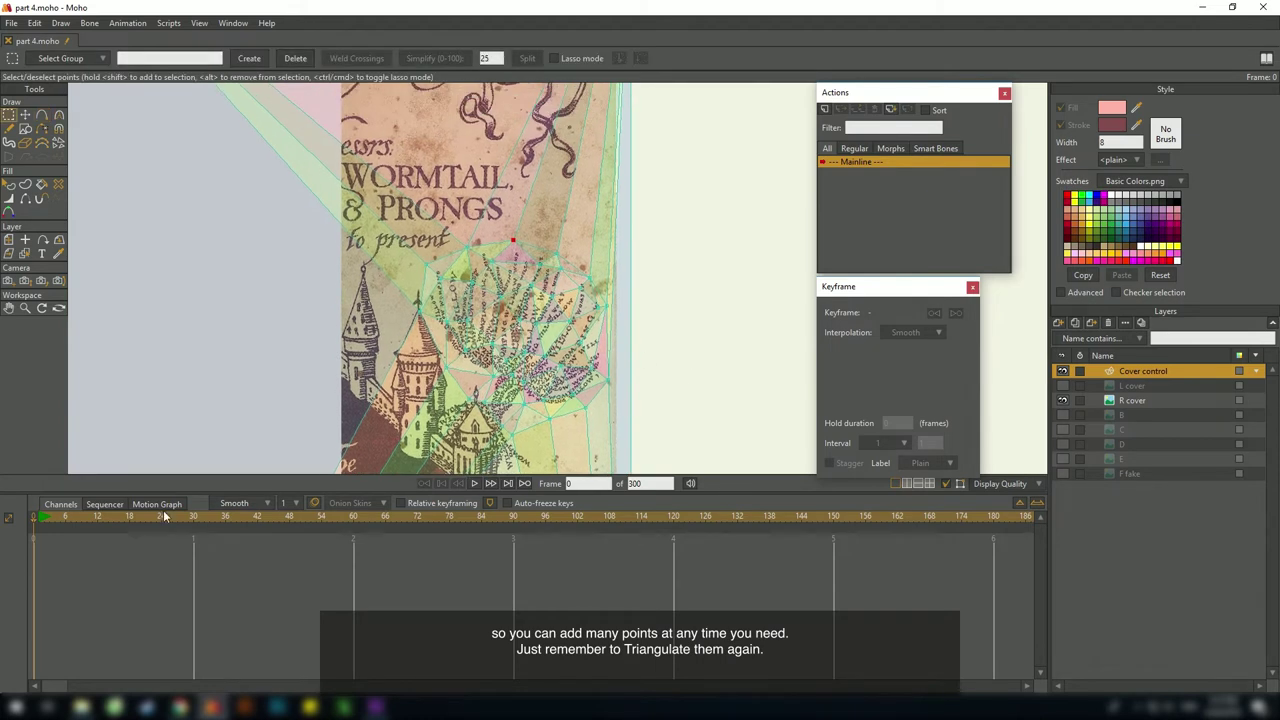
pyautogui.moveTo(94, 517); pyautogui.dragTo(162, 518)
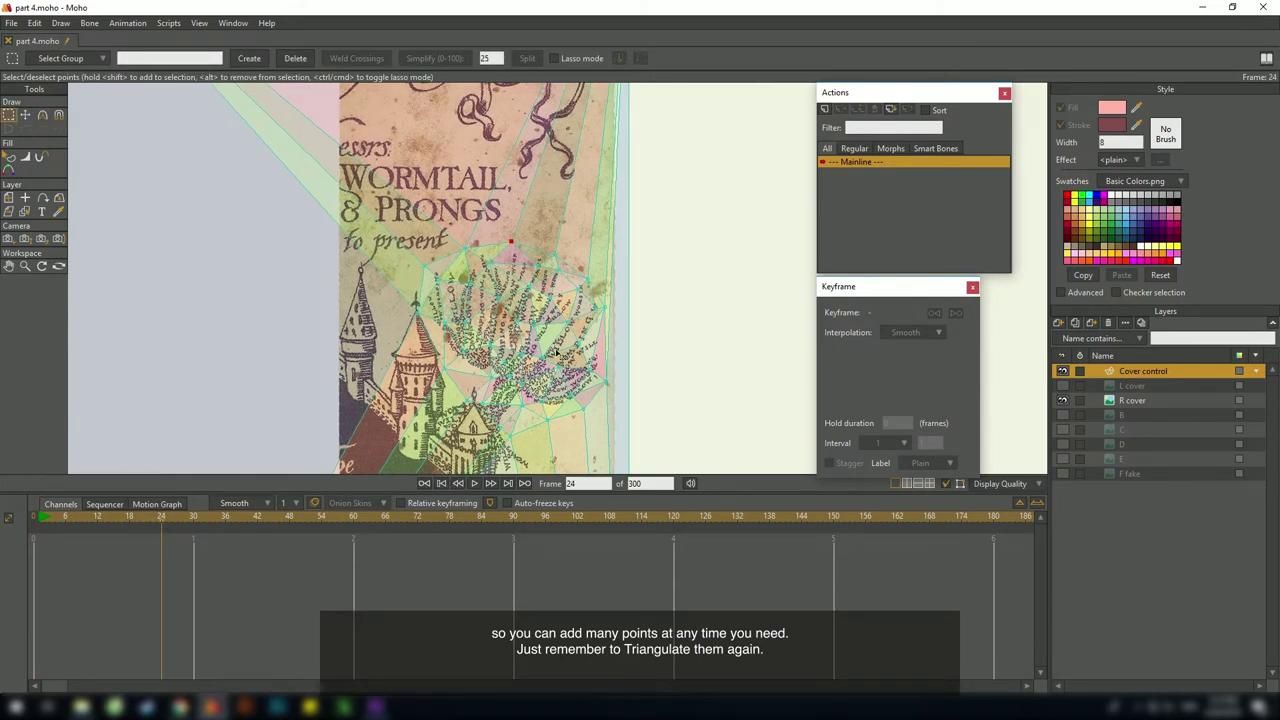
pyautogui.moveTo(553, 345); pyautogui.dragTo(432, 265)
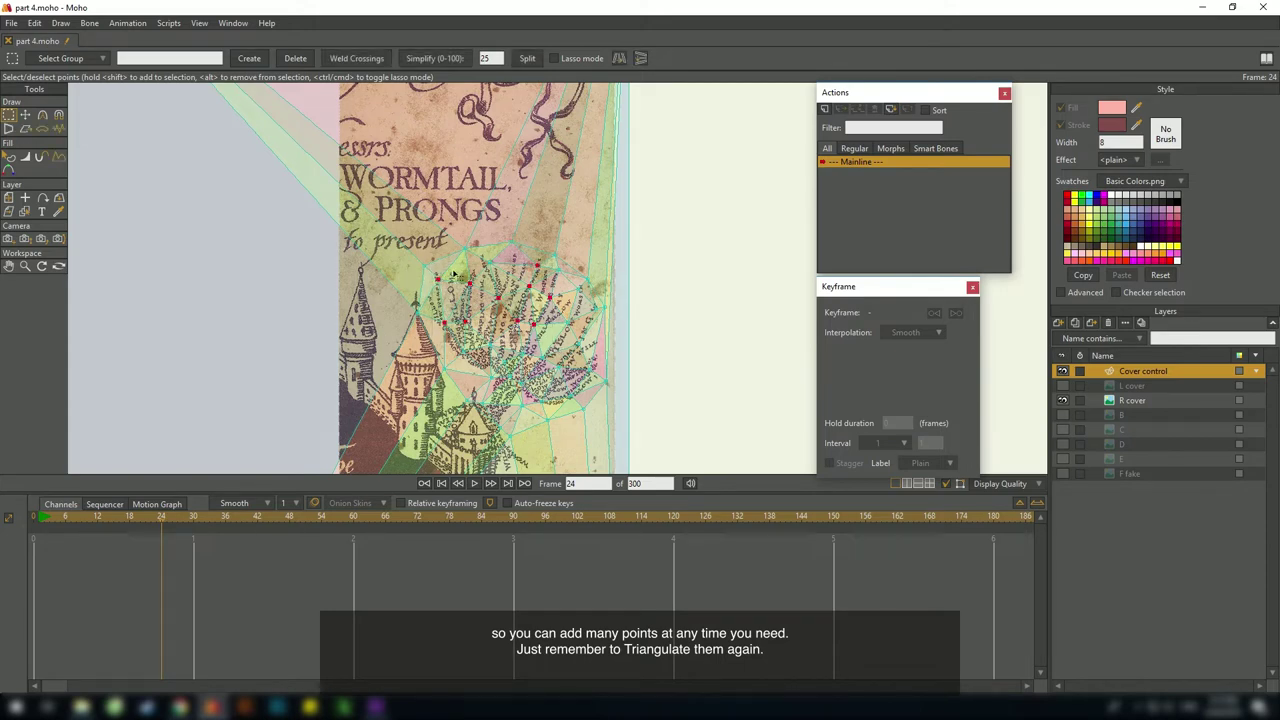
pyautogui.scroll(1, 563, 310)
pyautogui.scroll(1, 562, 309)
pyautogui.moveTo(563, 276); pyautogui.dragTo(576, 413)
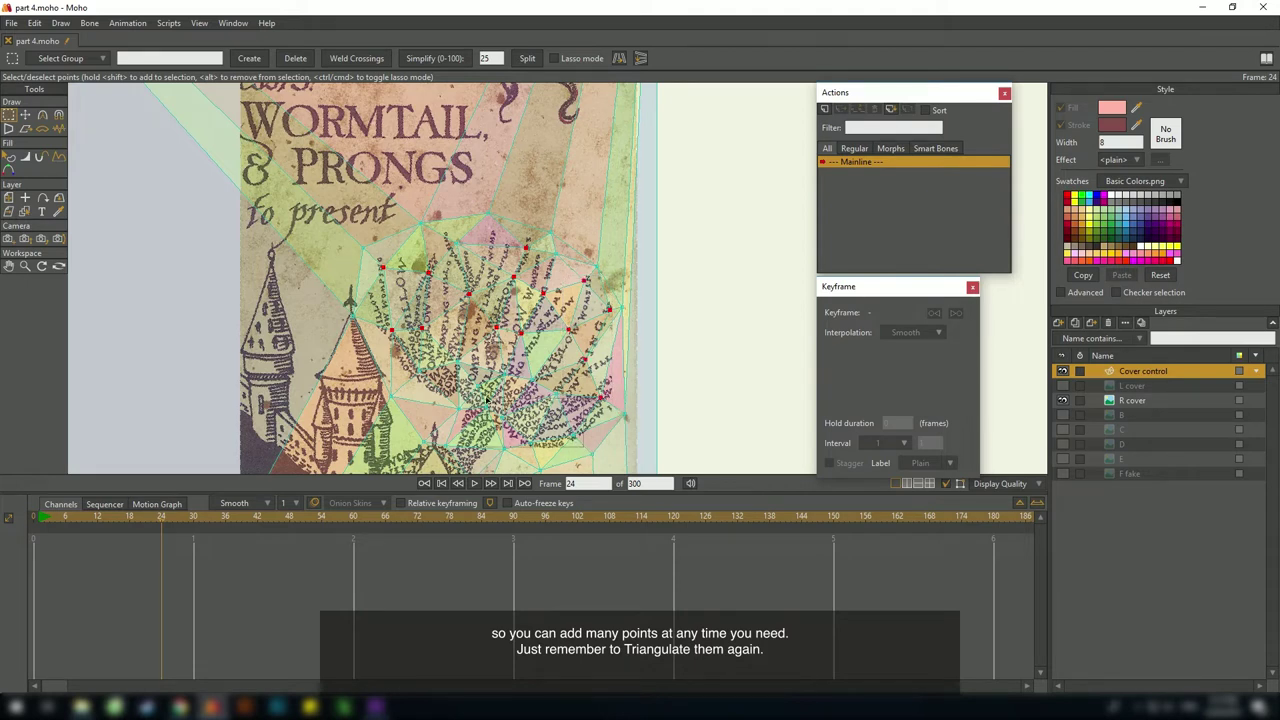
pyautogui.moveTo(487, 389); pyautogui.dragTo(484, 388)
pyautogui.moveTo(408, 388); pyautogui.dragTo(459, 411)
pyautogui.scroll(-3, 513, 360)
pyautogui.scroll(3, 517, 352)
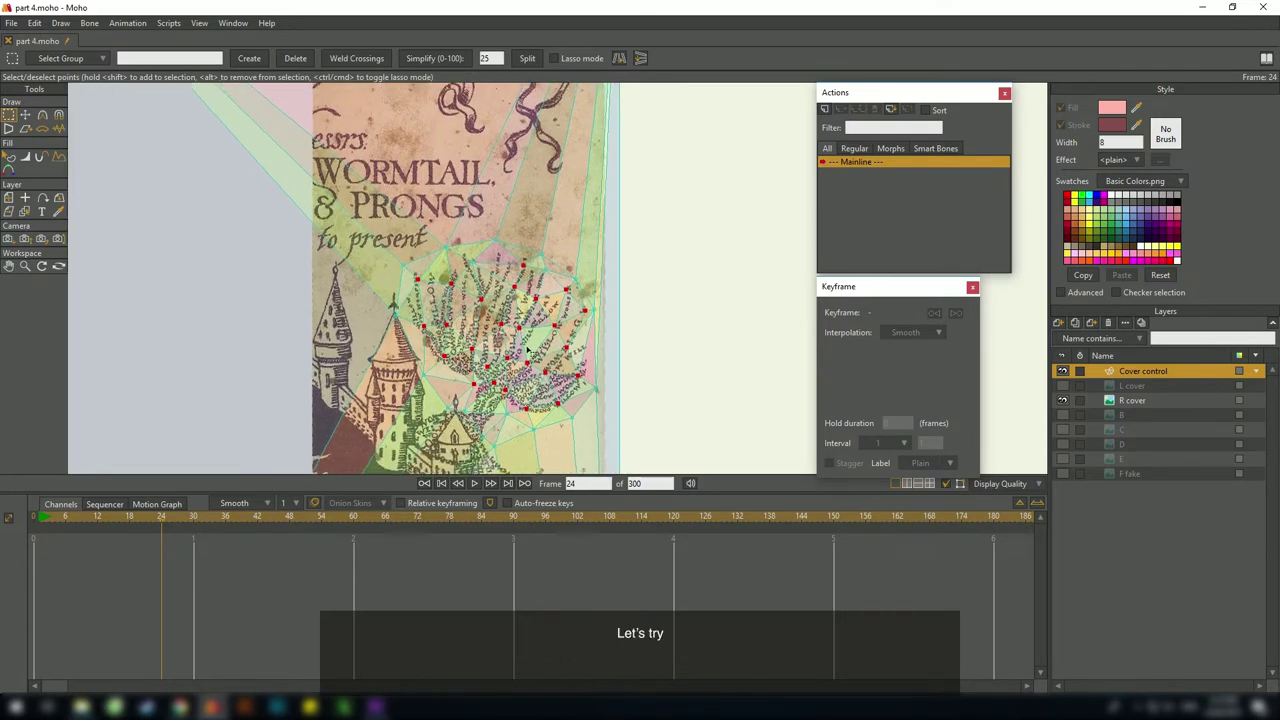
pyautogui.scroll(2, 533, 325)
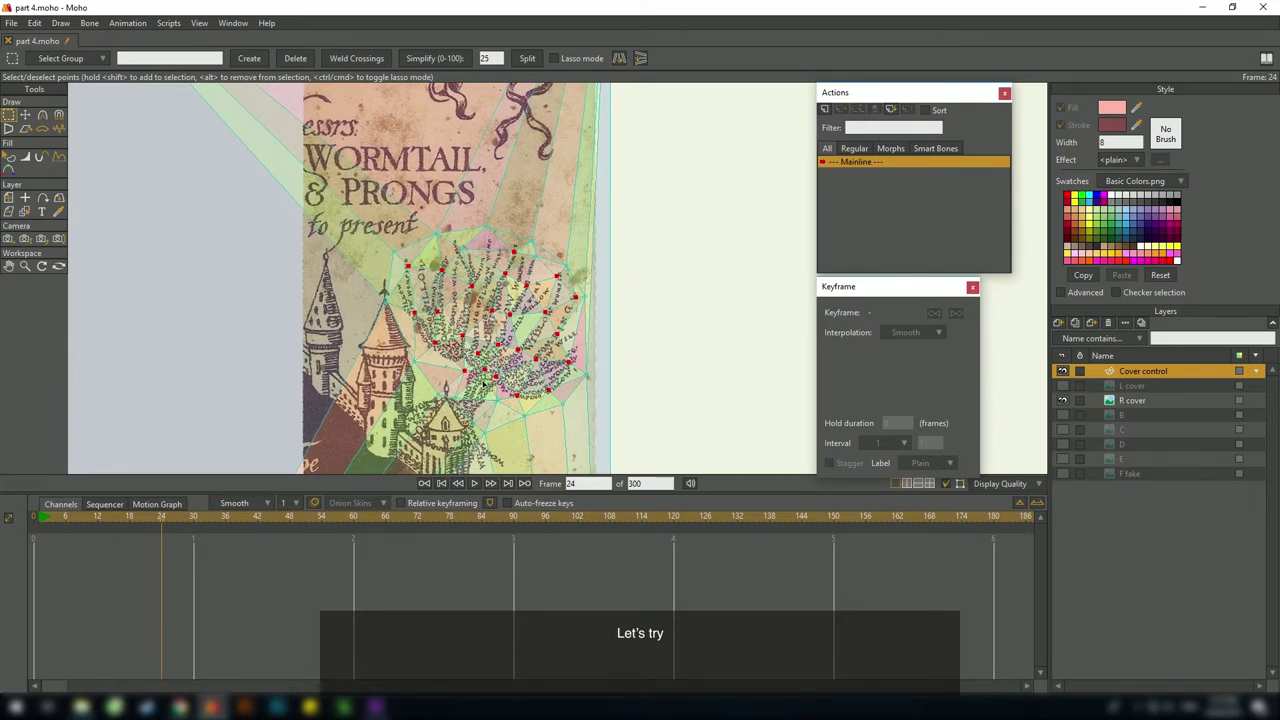
pyautogui.moveTo(510, 341); pyautogui.dragTo(482, 322)
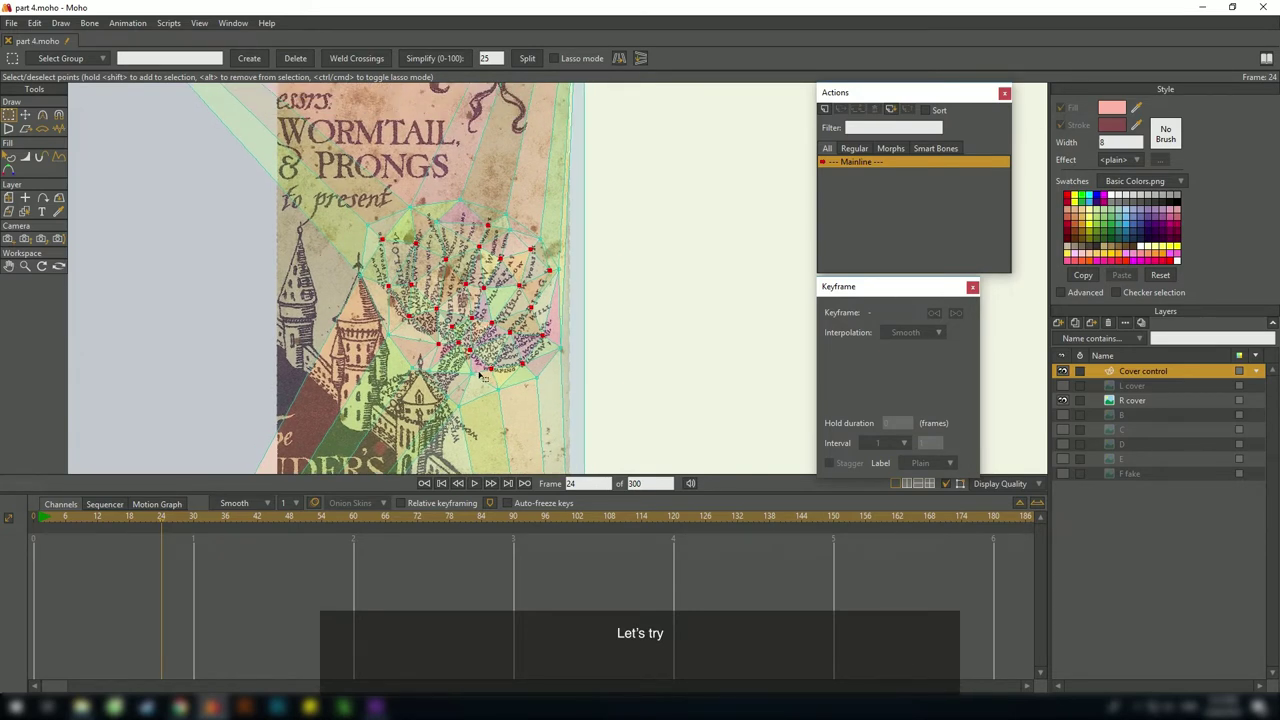
# Move the selected tree points around at frame 24 to test the bordered warp, and delete the resulting keyframes
pyautogui.press('t')
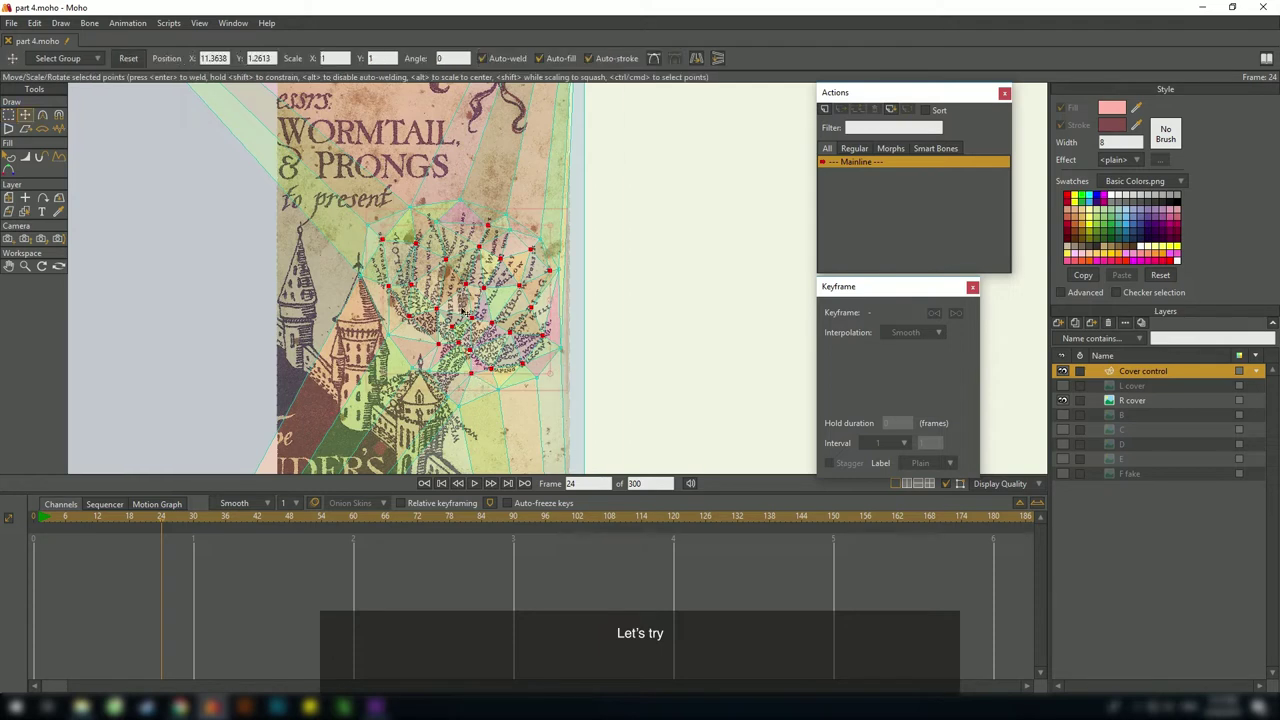
pyautogui.moveTo(462, 310); pyautogui.dragTo(489, 225)
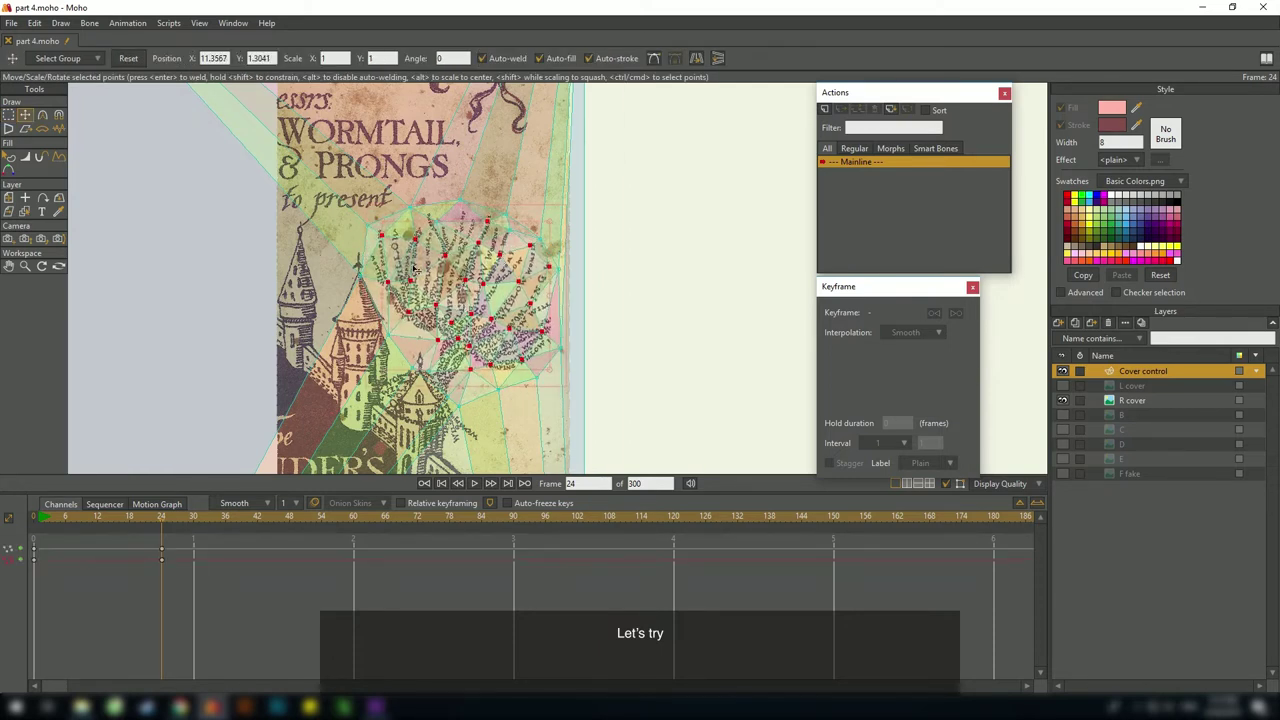
pyautogui.moveTo(413, 267); pyautogui.dragTo(417, 351)
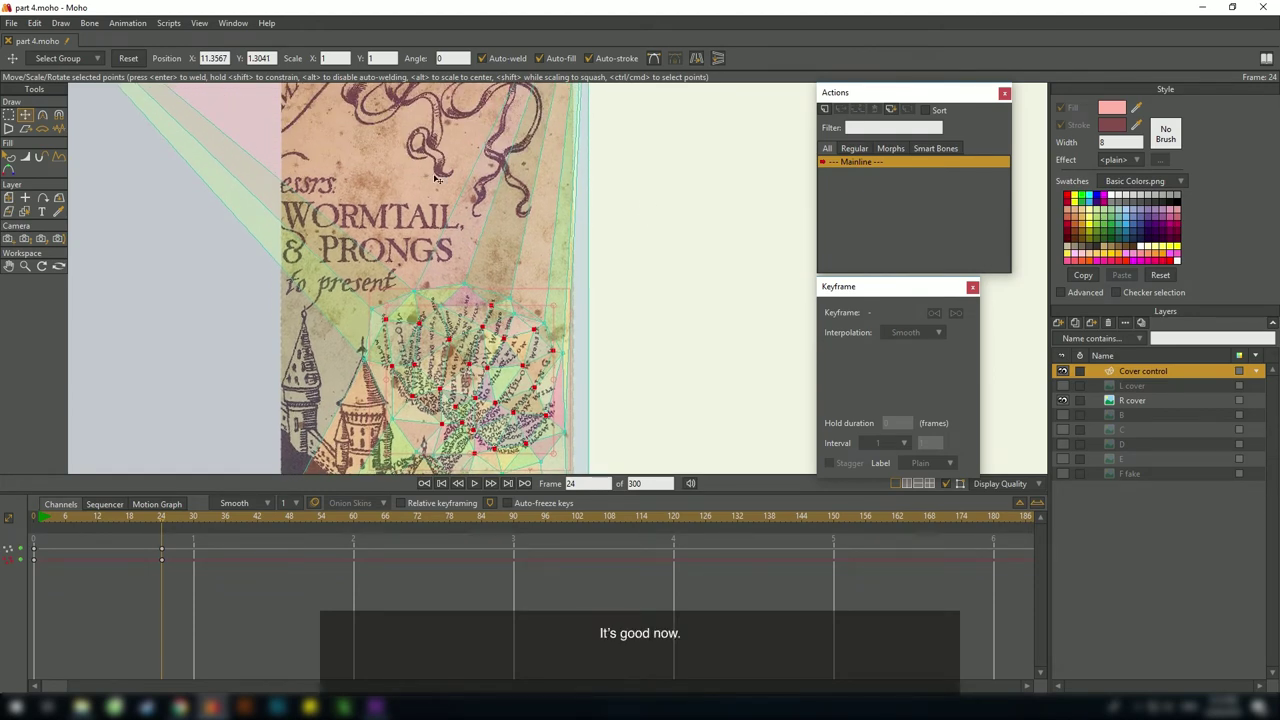
pyautogui.scroll(-3, 435, 178)
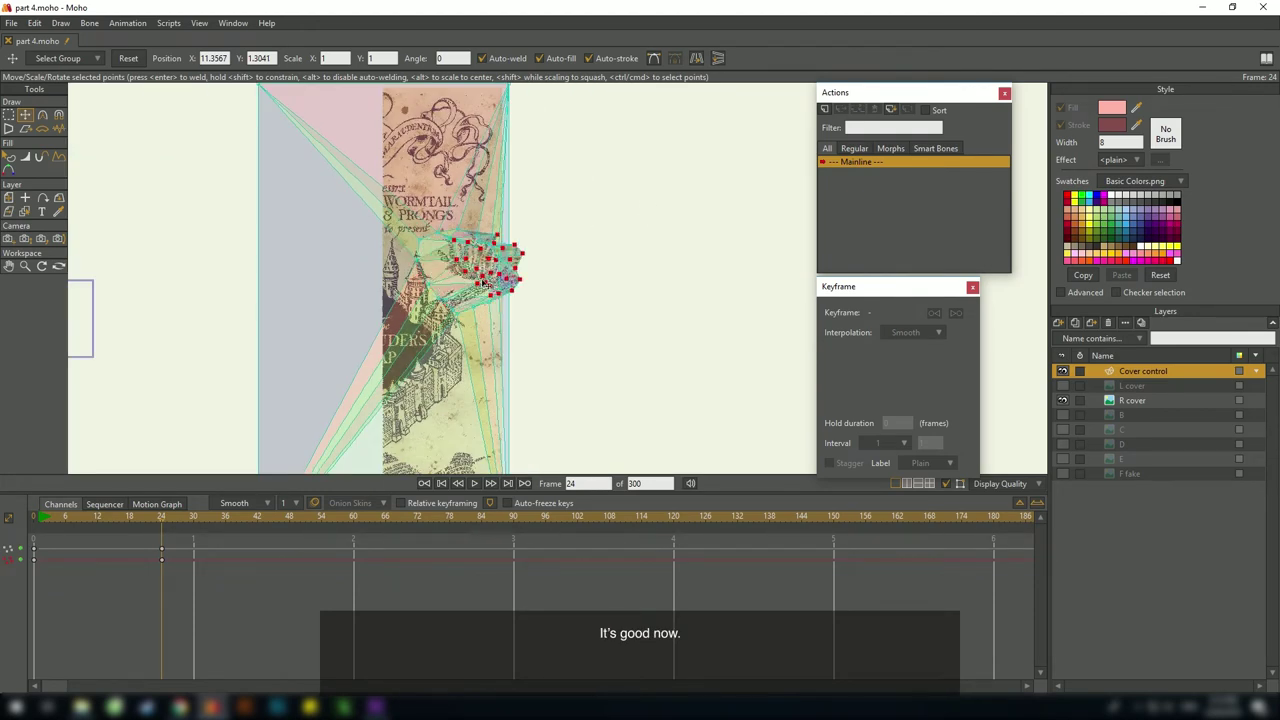
pyautogui.moveTo(478, 298); pyautogui.dragTo(452, 275)
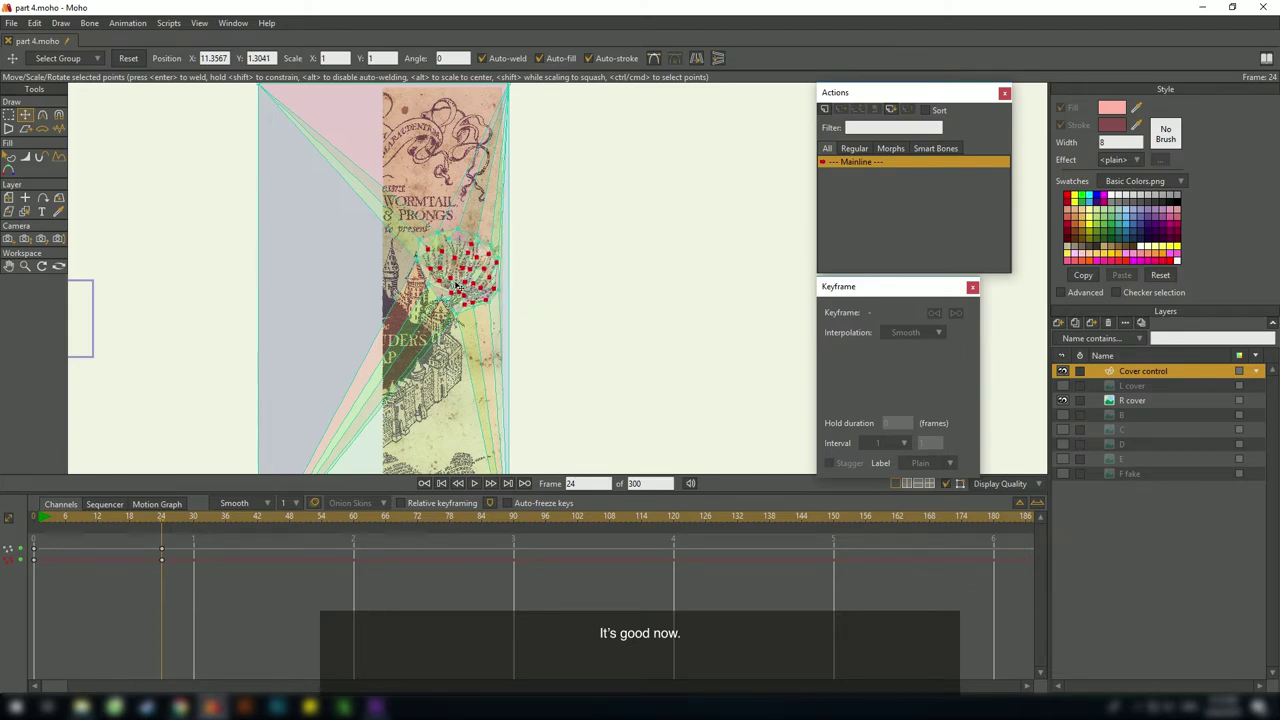
pyautogui.scroll(3, 455, 285)
pyautogui.moveTo(482, 313); pyautogui.dragTo(506, 304)
pyautogui.moveTo(209, 555); pyautogui.dragTo(145, 537)
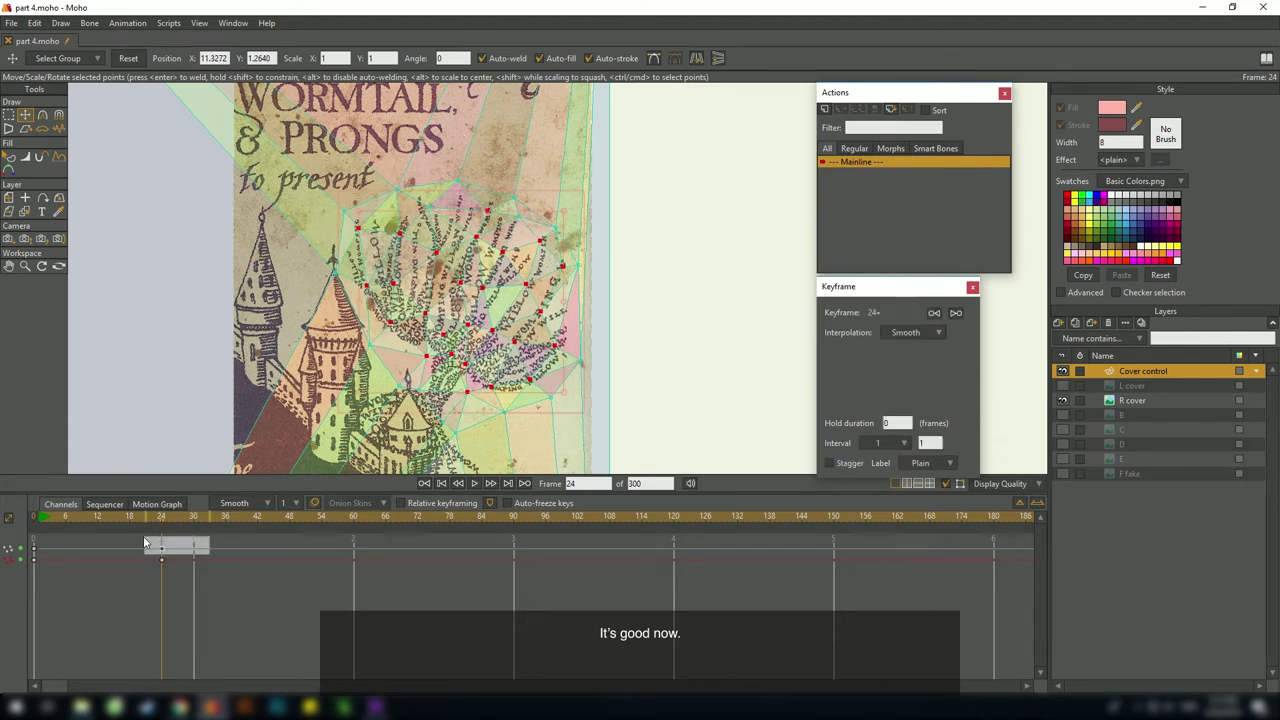
pyautogui.press('Delete')
pyautogui.moveTo(545, 313); pyautogui.dragTo(575, 279)
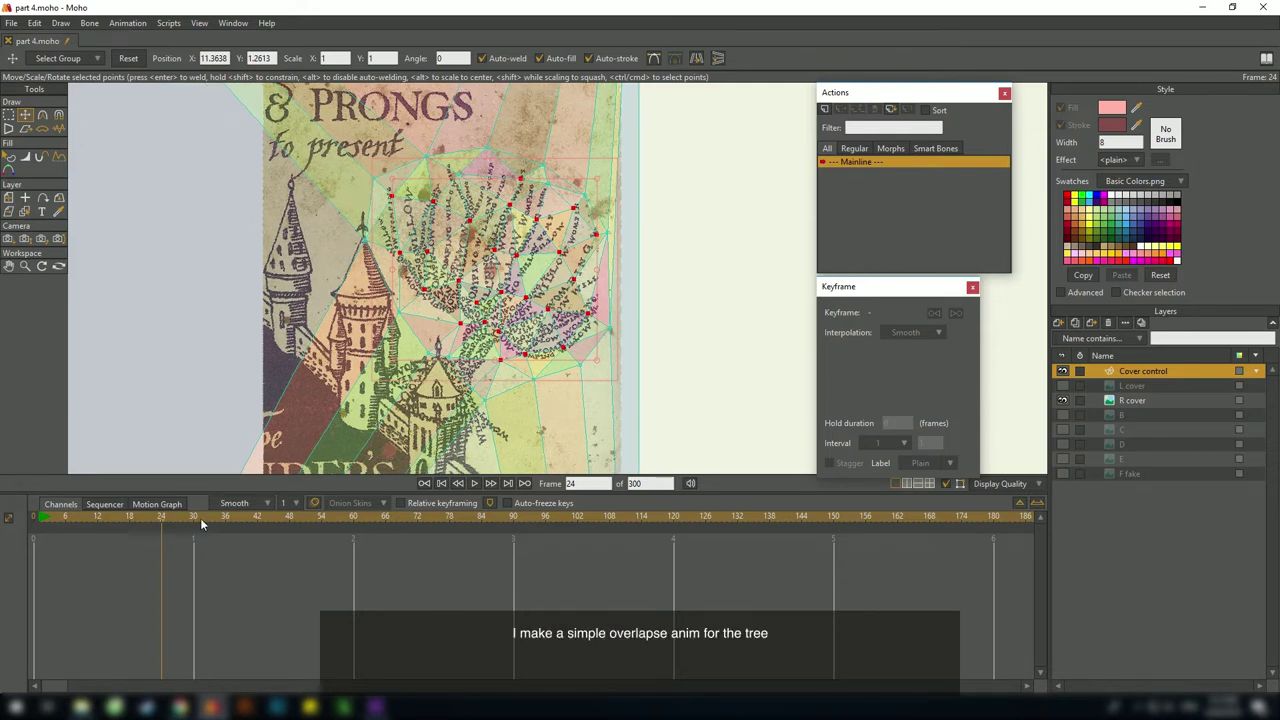
# At frame 30, shift the selected tree points slightly left and down to key the first sway pose
pyautogui.click(192, 516)
pyautogui.moveTo(490, 275)
pyautogui.mouseDown()
pyautogui.moveTo(499, 285)
pyautogui.moveTo(477, 283)
pyautogui.moveTo(491, 296)
pyautogui.mouseUp()
pyautogui.scroll(3, 506, 285)
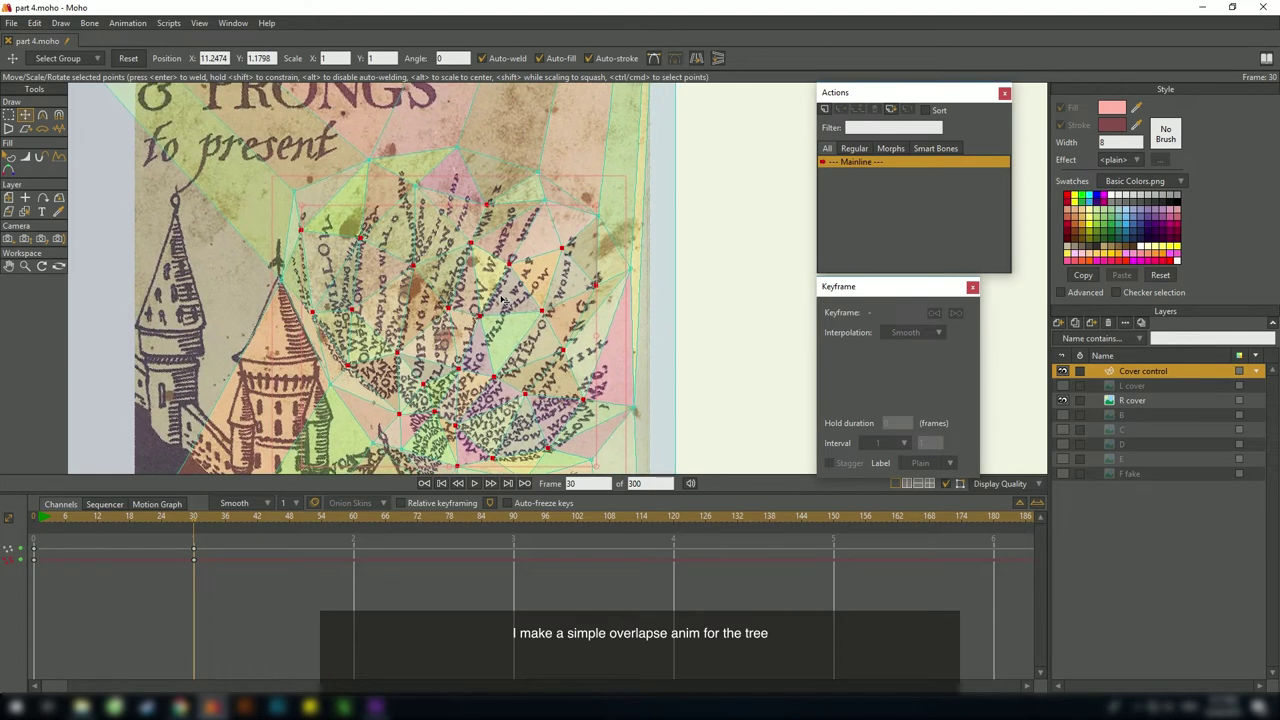
pyautogui.press('g')
pyautogui.moveTo(504, 300)
pyautogui.mouseDown()
pyautogui.moveTo(508, 354)
pyautogui.moveTo(522, 293)
pyautogui.mouseUp()
pyautogui.scroll(-2, 452, 235)
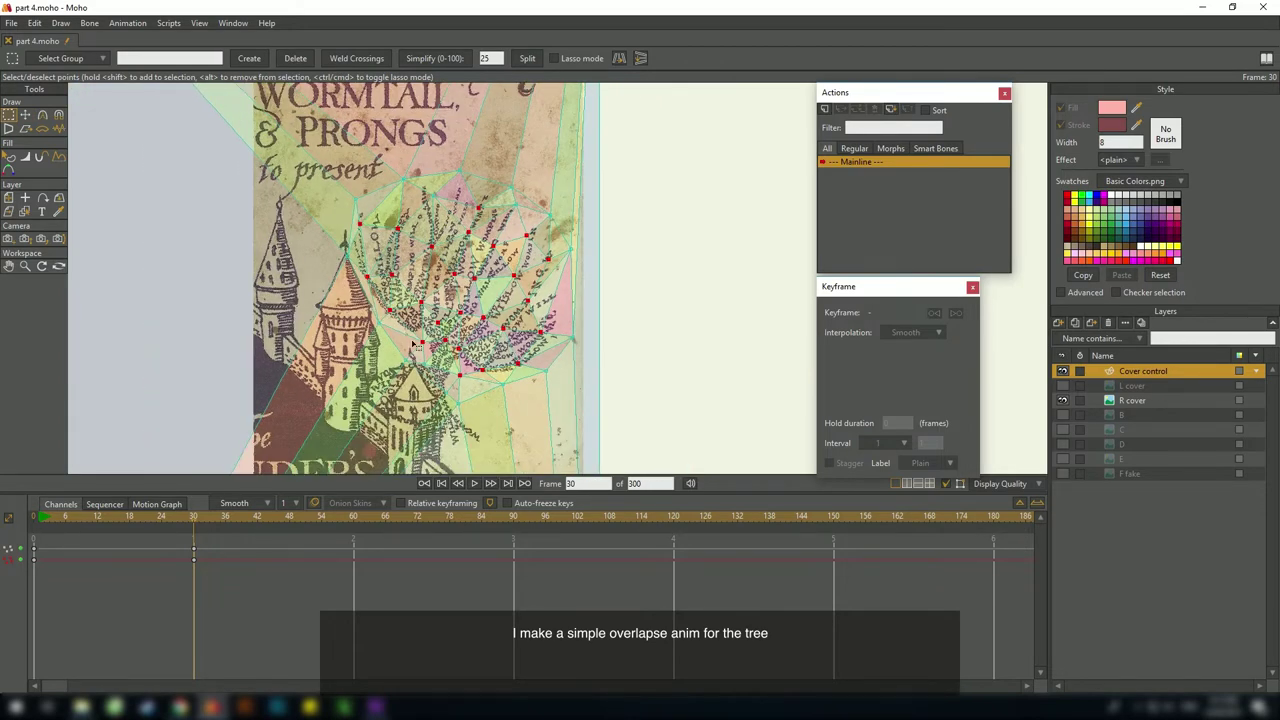
pyautogui.scroll(2, 462, 381)
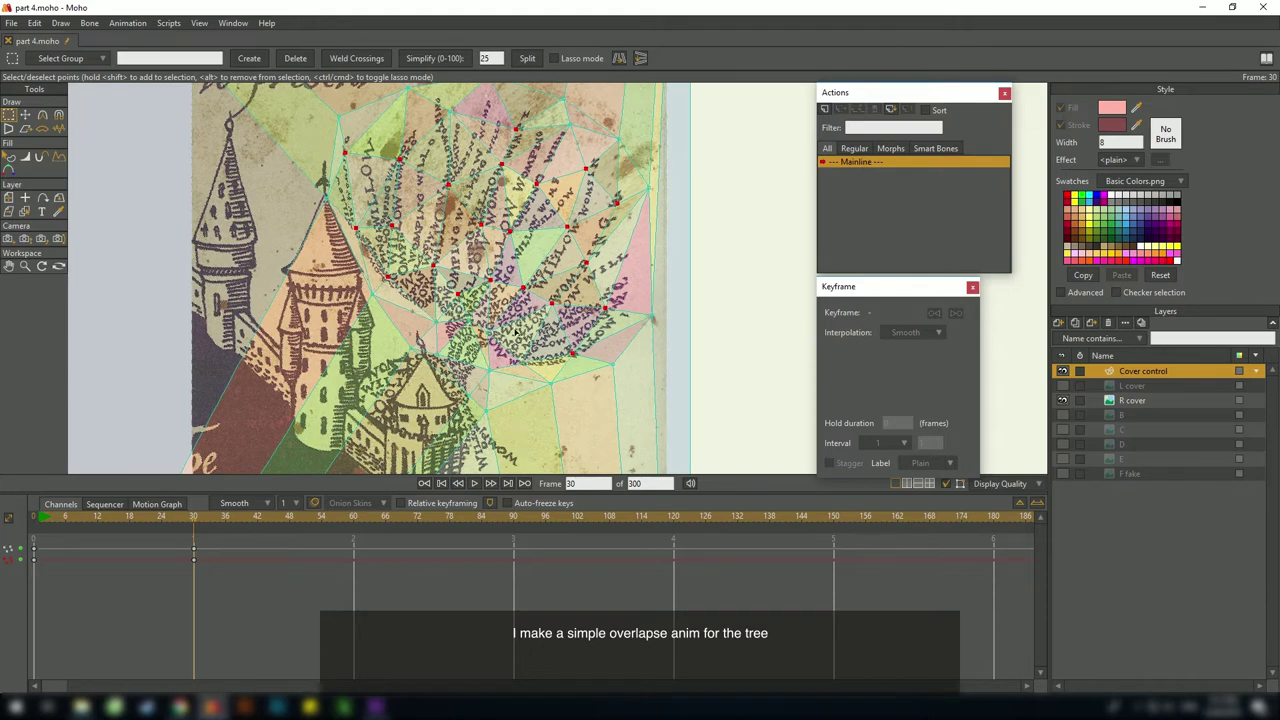
pyautogui.moveTo(516, 331); pyautogui.dragTo(503, 389)
pyautogui.scroll(-2, 478, 332)
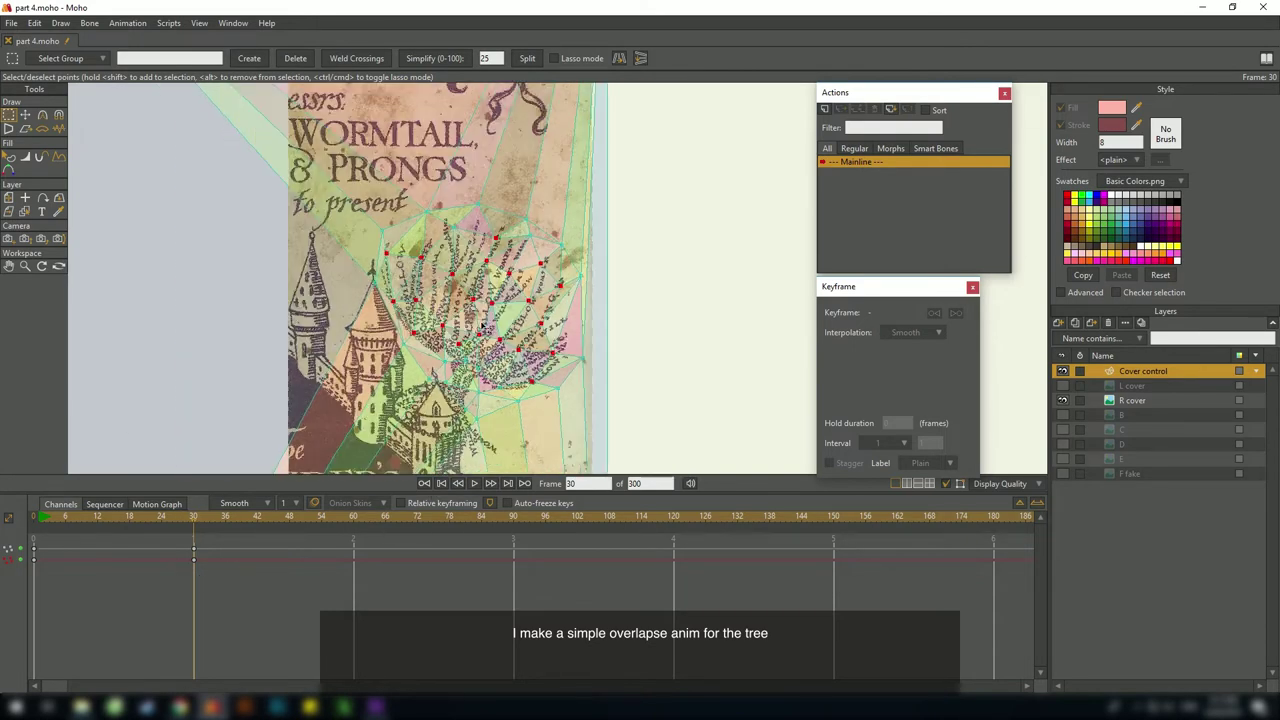
# Copy the tree's frame 0 keyframe to frame 60 and set its interpolation to a relative Cycle
pyautogui.click(34, 549)
pyautogui.hotkey('ctrl', 'c')
pyautogui.click(353, 517)
pyautogui.hotkey('ctrl', 'v')
pyautogui.rightClick(354, 549)
pyautogui.click(411, 553)
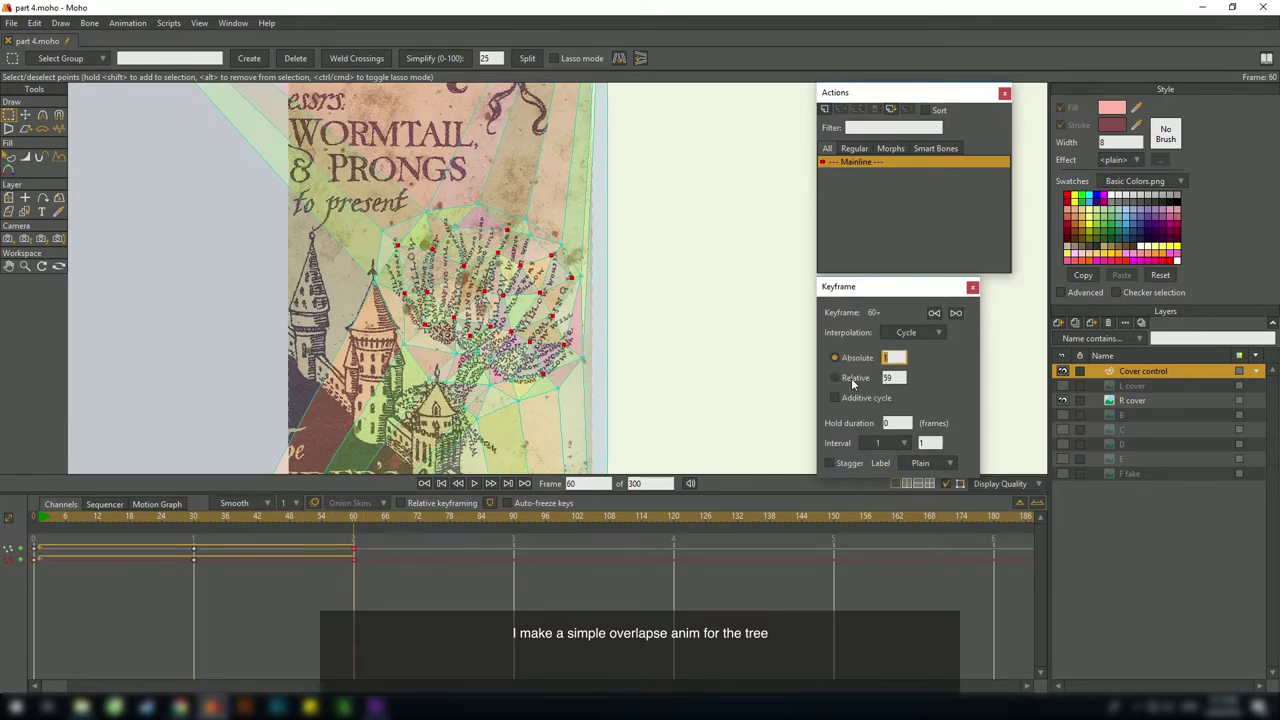
pyautogui.click(852, 379)
# Move the tree's sway keyframes one frame later, to frames 31 and 61
pyautogui.moveTo(500, 330); pyautogui.dragTo(510, 354)
pyautogui.moveTo(45, 518); pyautogui.dragTo(168, 573)
pyautogui.moveTo(395, 590); pyautogui.dragTo(180, 542)
pyautogui.moveTo(194, 550); pyautogui.dragTo(198, 551)
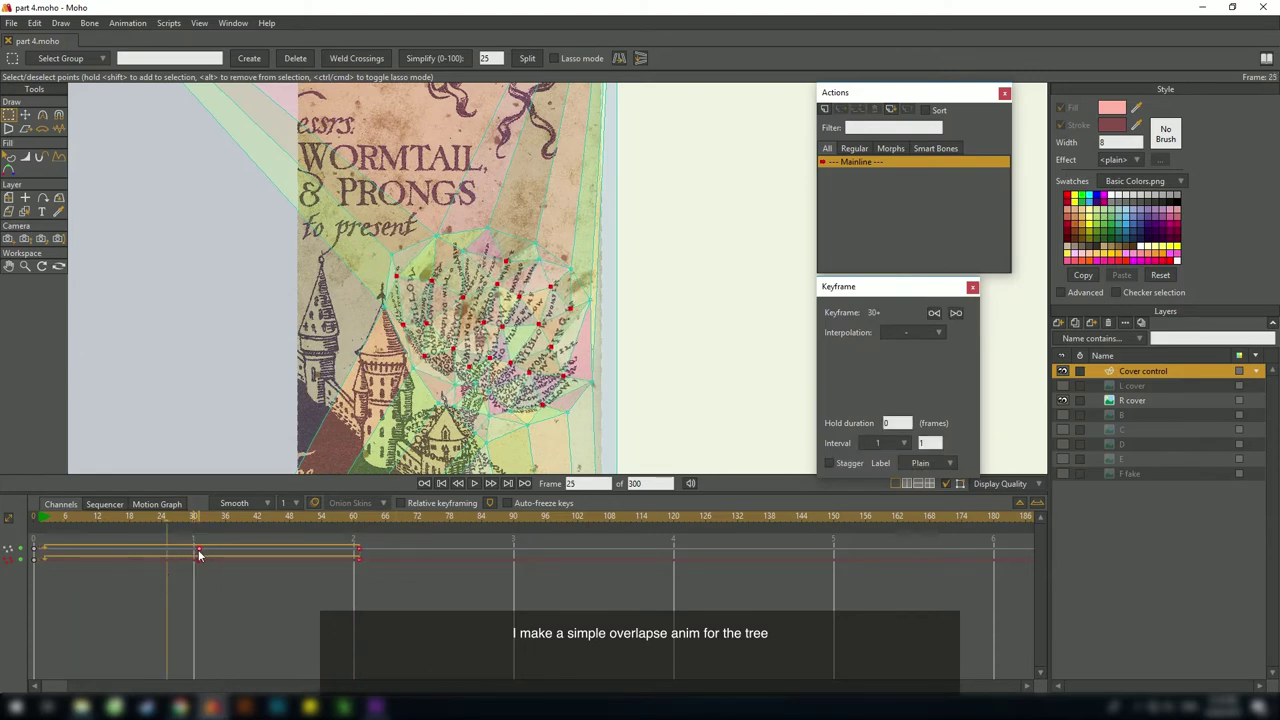
# Paste a copy of the frame 0 keyframe at frame 1, scrub the sway, and rewind to the start
pyautogui.click(40, 518)
pyautogui.click(34, 549)
pyautogui.hotkey('ctrl', 'c')
pyautogui.hotkey('ctrl', 'v')
pyautogui.moveTo(54, 518); pyautogui.dragTo(183, 566)
pyautogui.click(424, 484)
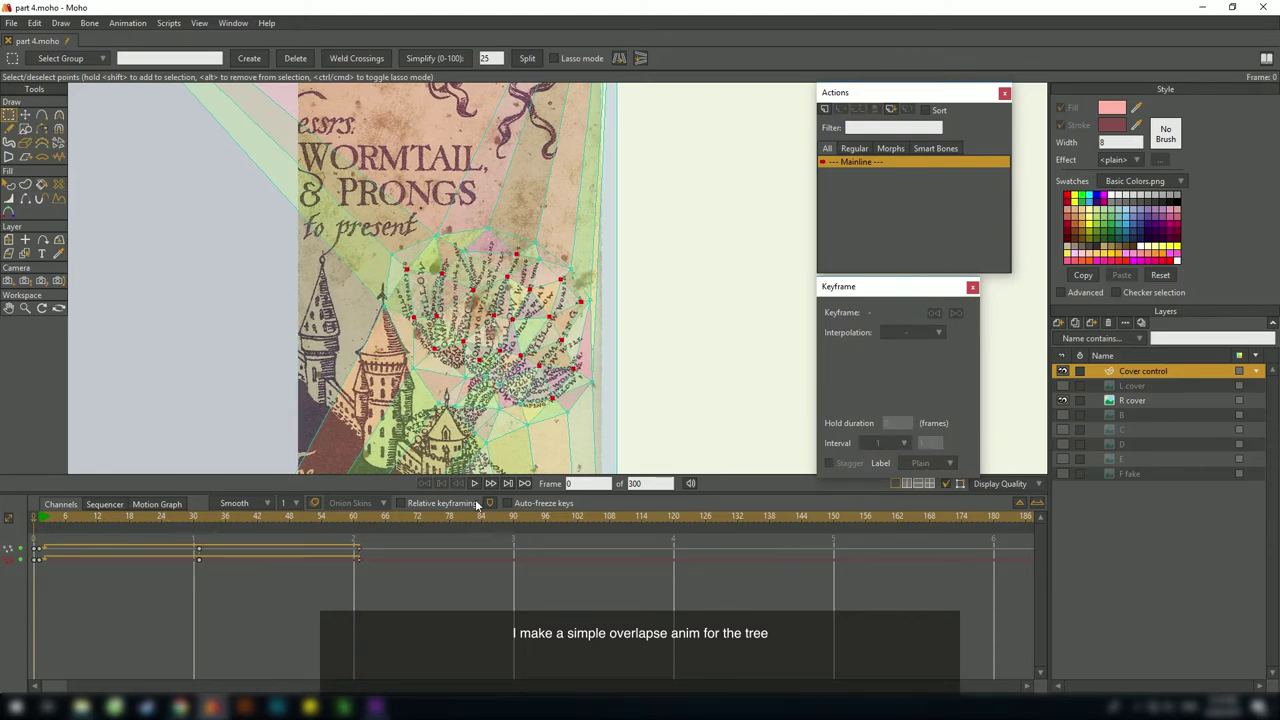
# Hide the Cover control mesh and play back the first looping sway of the tree
pyautogui.click(1123, 416)
pyautogui.click(1063, 371)
pyautogui.moveTo(670, 260); pyautogui.dragTo(748, 263)
pyautogui.press('space')
pyautogui.scroll(2, 683, 366)
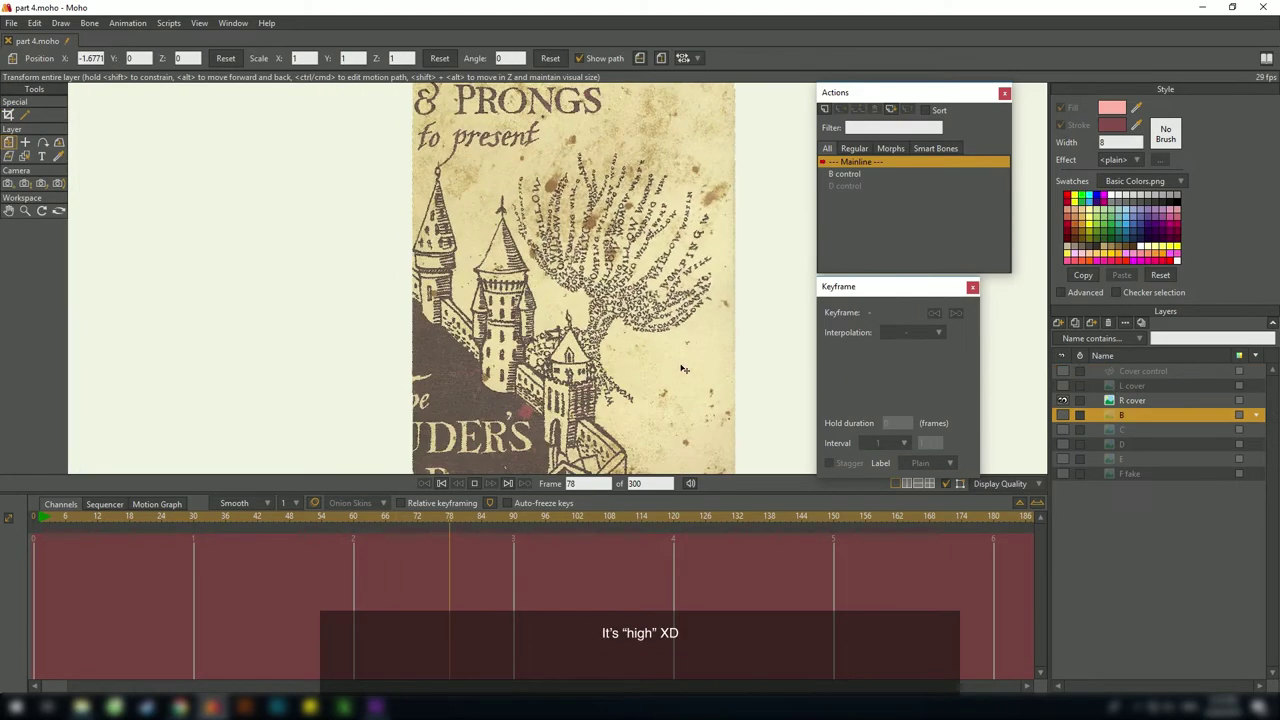
pyautogui.moveTo(641, 285); pyautogui.dragTo(627, 325)
pyautogui.press('space')
# Show the Cover control mesh again and offset the tree points above the trunk by moving their keyframes to frames 7, 37 and 67
pyautogui.click(1143, 371)
pyautogui.click(1063, 371)
pyautogui.click(424, 484)
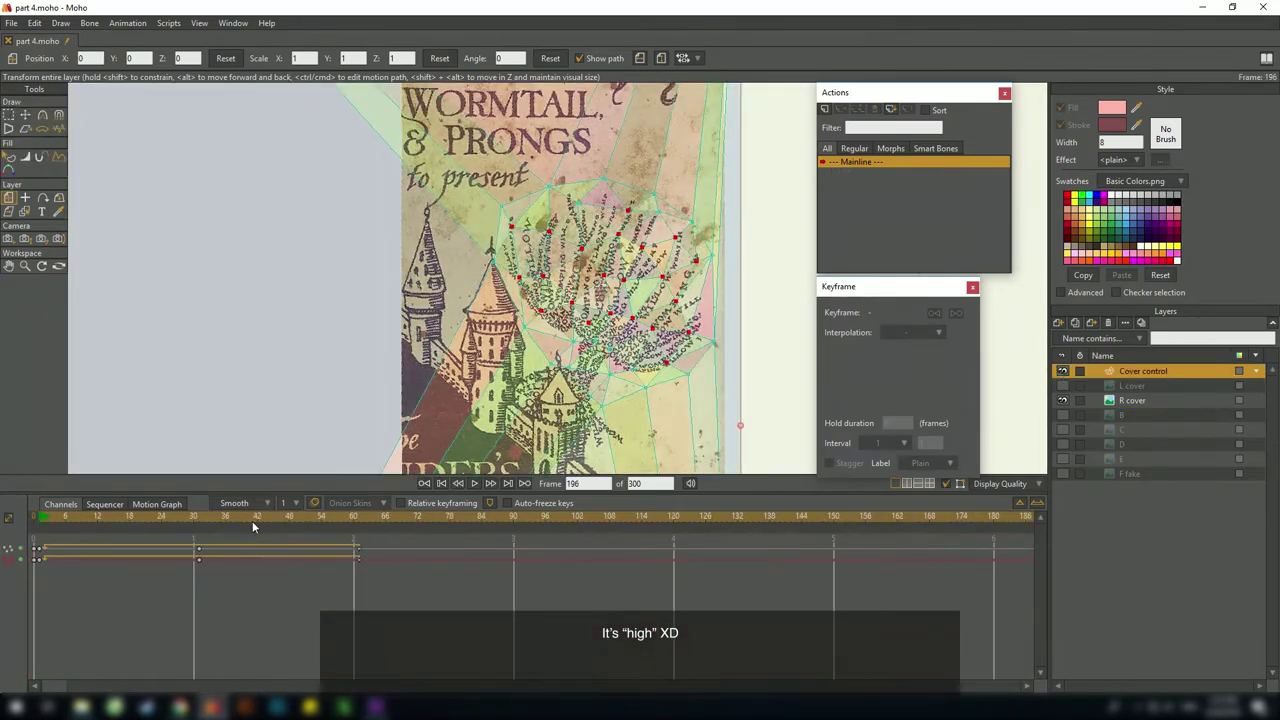
pyautogui.click(199, 518)
pyautogui.moveTo(536, 348); pyautogui.dragTo(522, 366)
pyautogui.scroll(2, 535, 361)
pyautogui.moveTo(368, 557); pyautogui.dragTo(38, 563)
pyautogui.moveTo(39, 560); pyautogui.dragTo(71, 562)
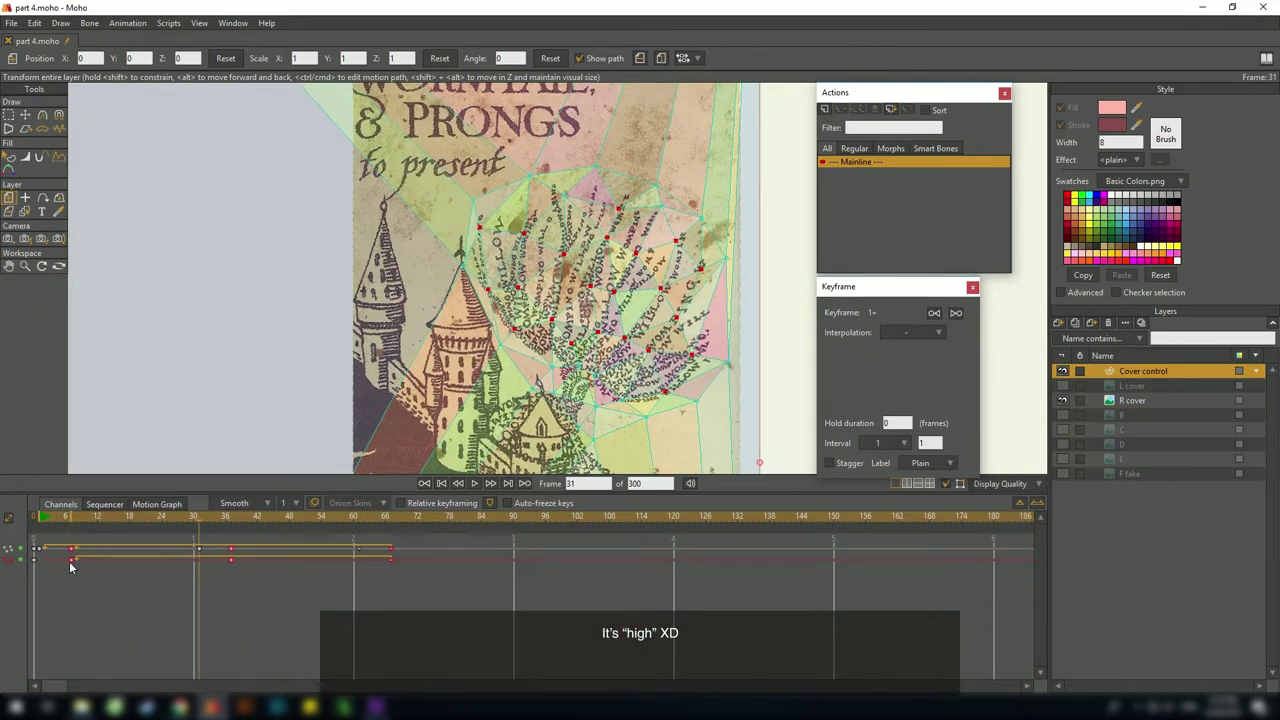
# Narrow the point selection toward the upper branches and move those keyframes to frames 13, 43 and 73
pyautogui.moveTo(639, 310); pyautogui.dragTo(569, 337)
pyautogui.press('g')
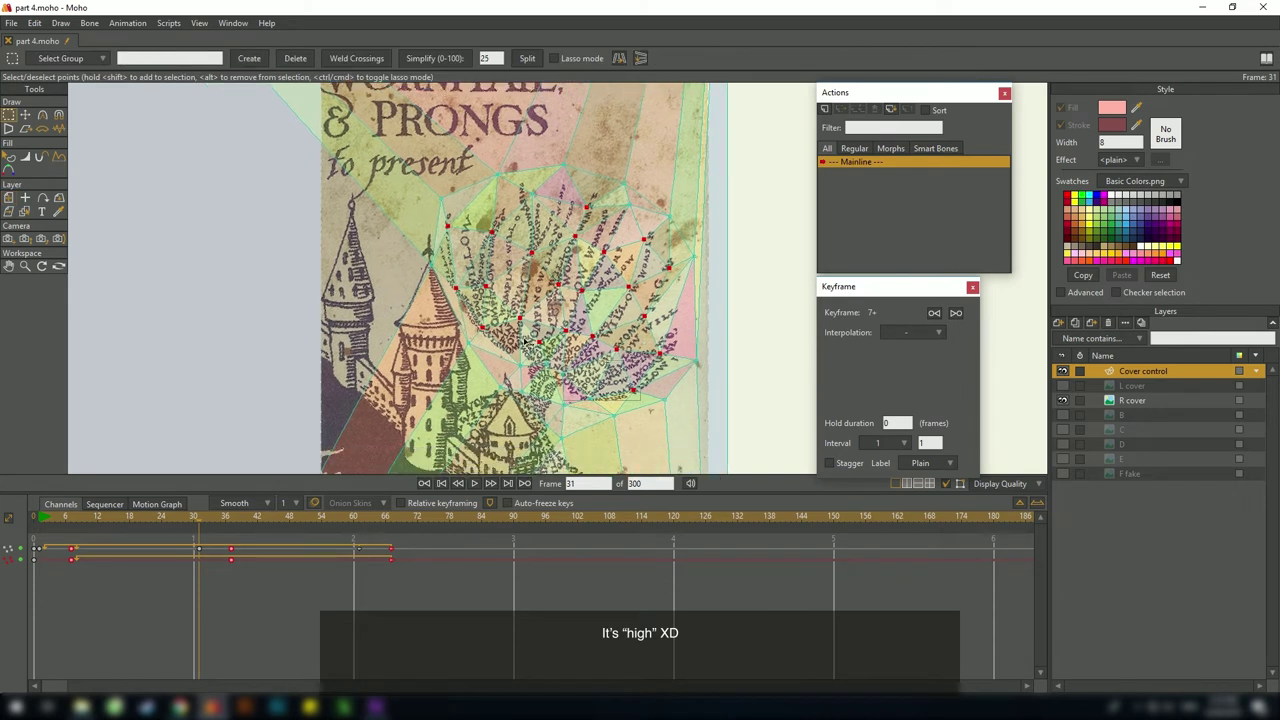
pyautogui.moveTo(446, 580); pyautogui.dragTo(67, 556)
pyautogui.moveTo(71, 561); pyautogui.dragTo(103, 563)
# Keep only the outermost branch points selected and move their keyframes to frames 19, 49 and 79
pyautogui.moveTo(676, 350); pyautogui.dragTo(590, 406)
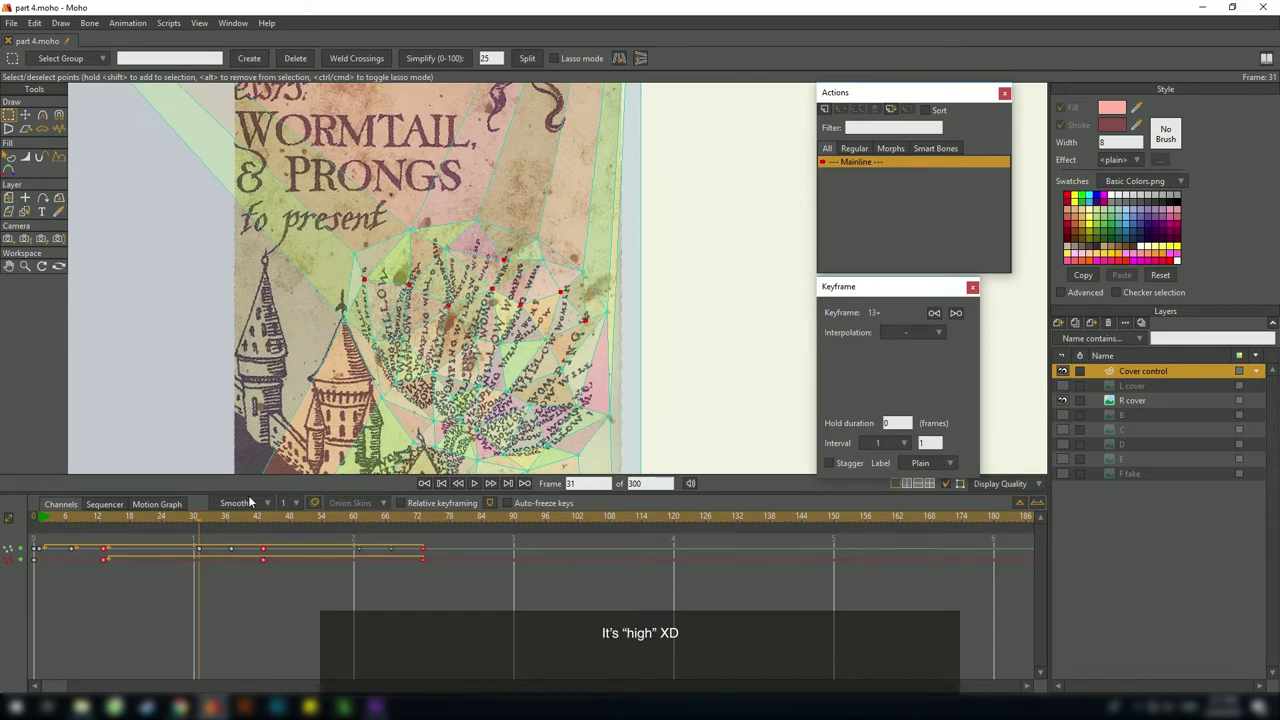
pyautogui.moveTo(483, 589); pyautogui.dragTo(136, 561)
pyautogui.click(101, 547)
pyautogui.click(43, 519)
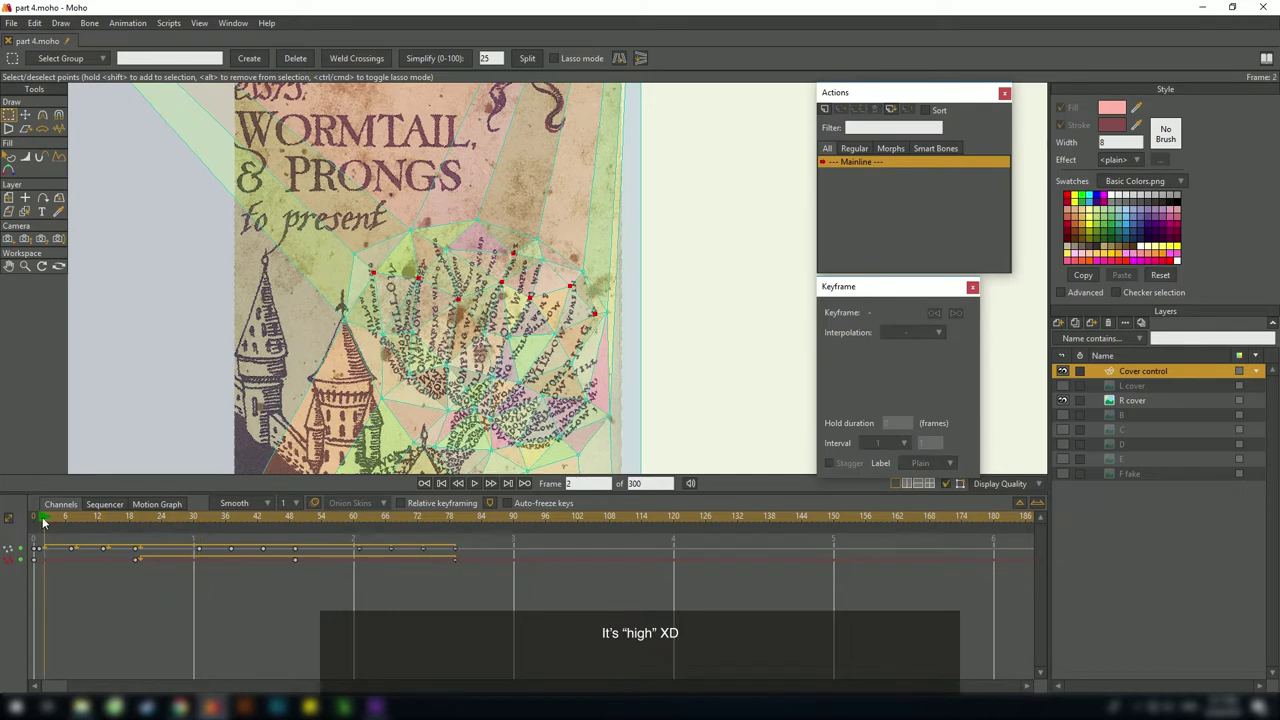
# Hide the control mesh and play the overlapping tree animation on the assembled cover
pyautogui.click(1132, 415)
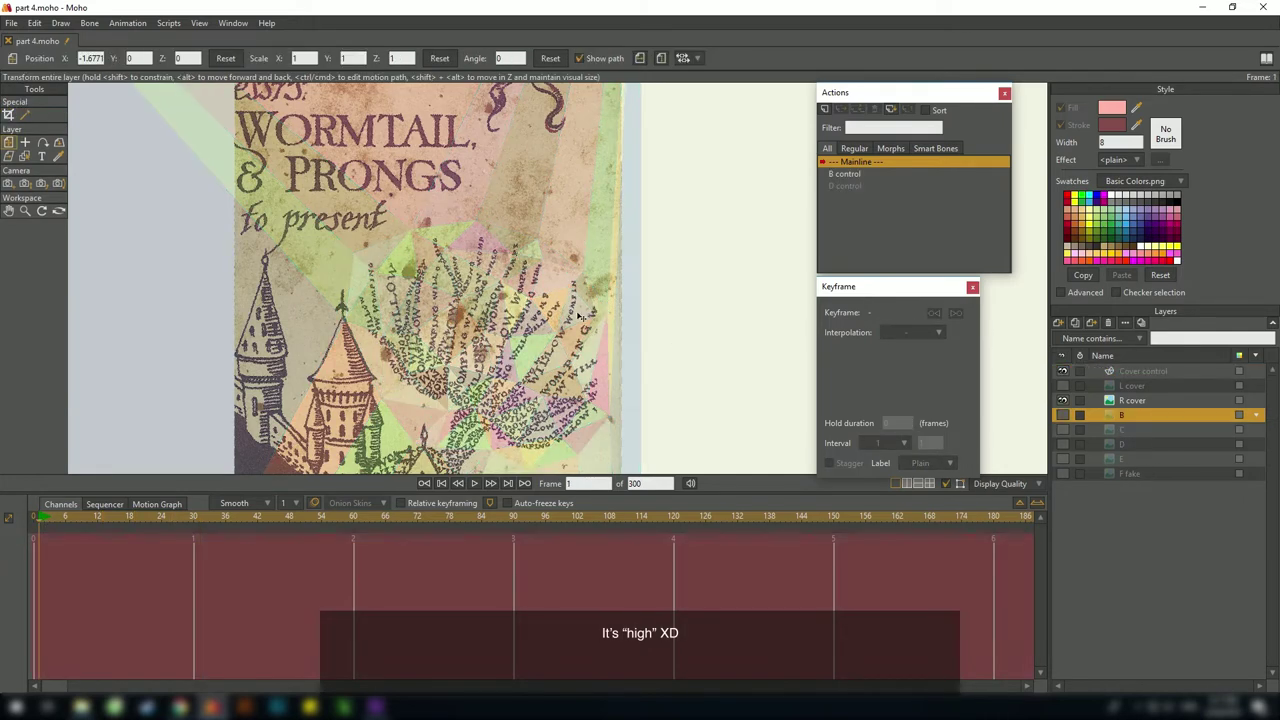
pyautogui.click(1063, 371)
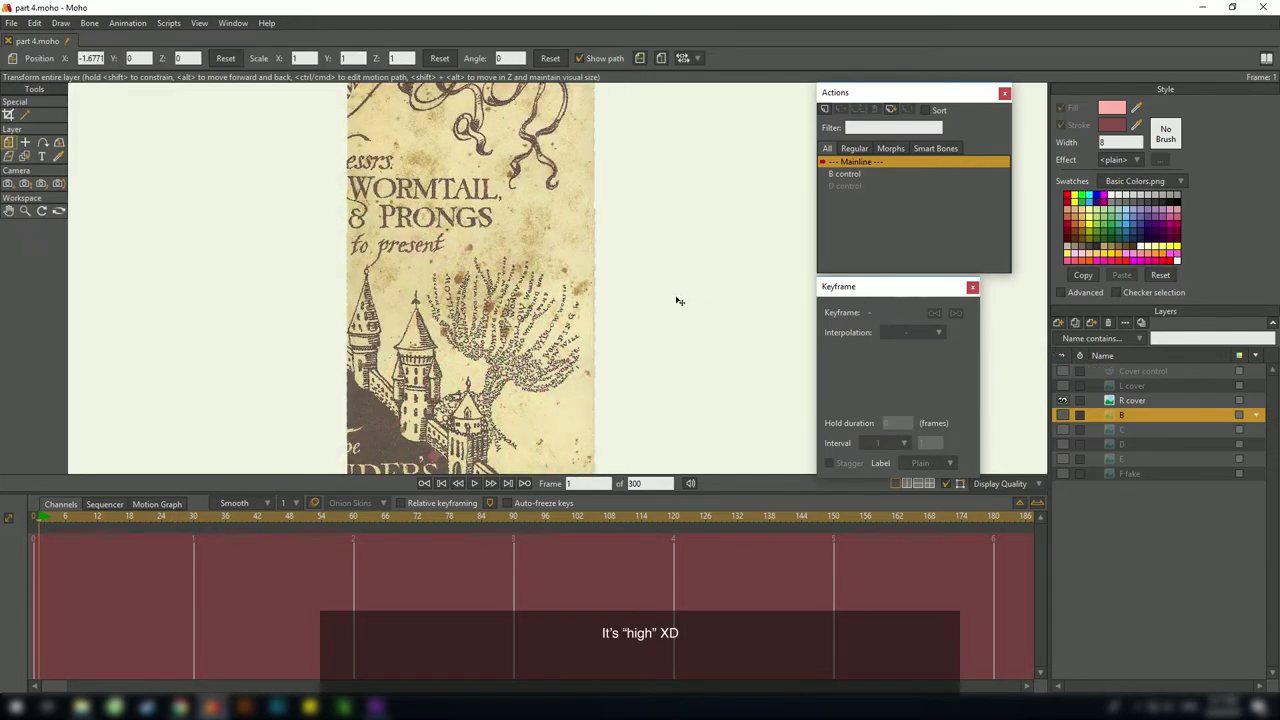
pyautogui.press('space')
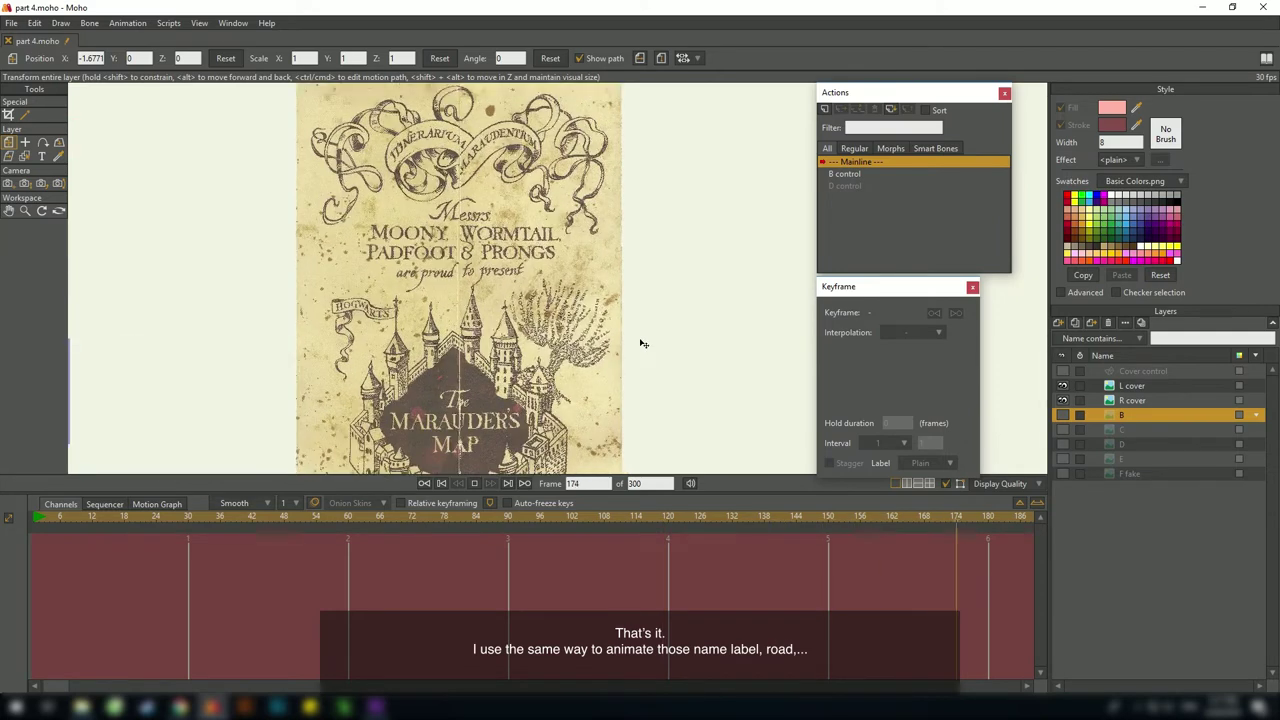
pyautogui.press('space')
pyautogui.moveTo(551, 401); pyautogui.dragTo(656, 213)
pyautogui.moveTo(577, 250); pyautogui.dragTo(592, 463)
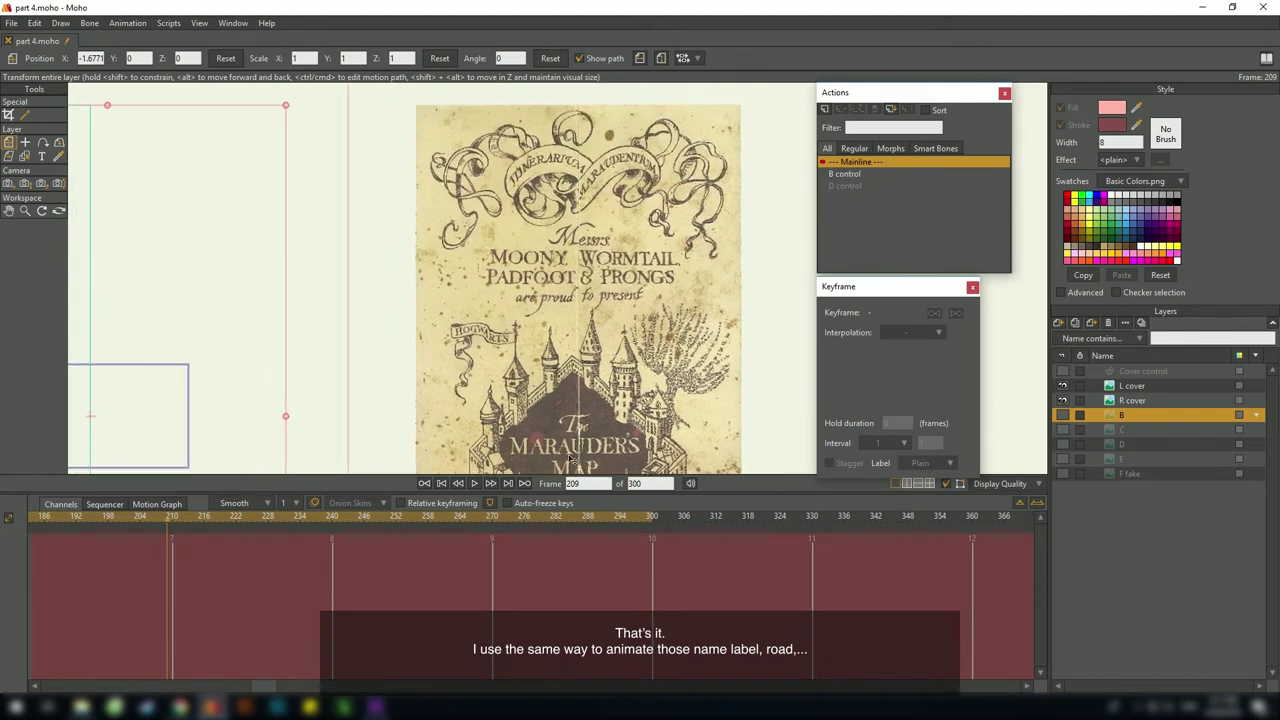
pyautogui.moveTo(665, 283); pyautogui.dragTo(618, 268)
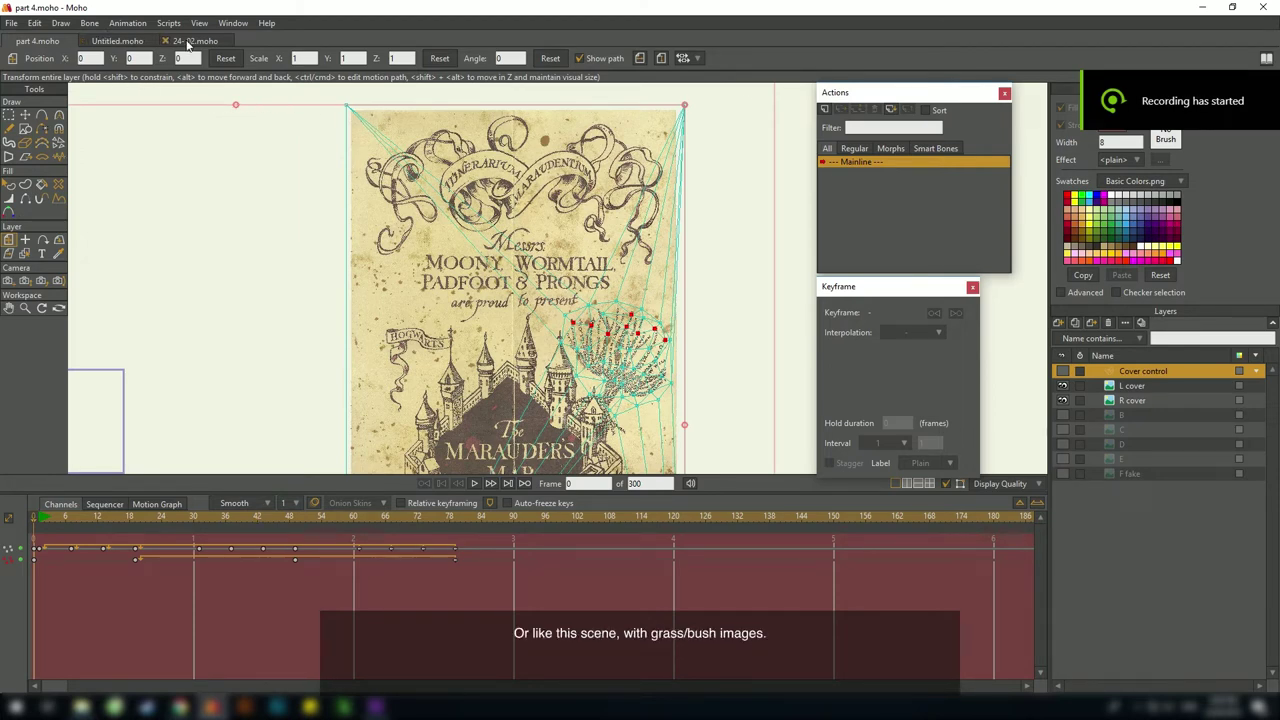
# Switch to the 24- 02.moho scene and play its animation from the start
pyautogui.click(190, 41)
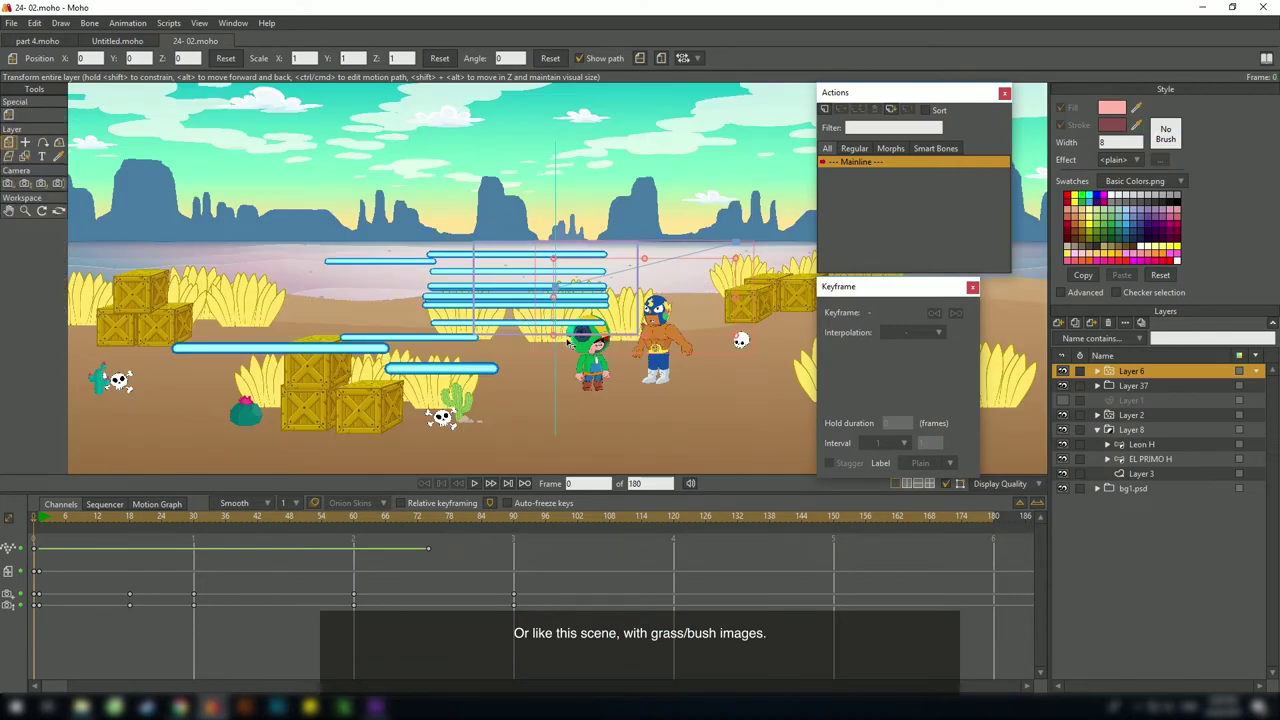
pyautogui.moveTo(569, 341); pyautogui.dragTo(541, 287)
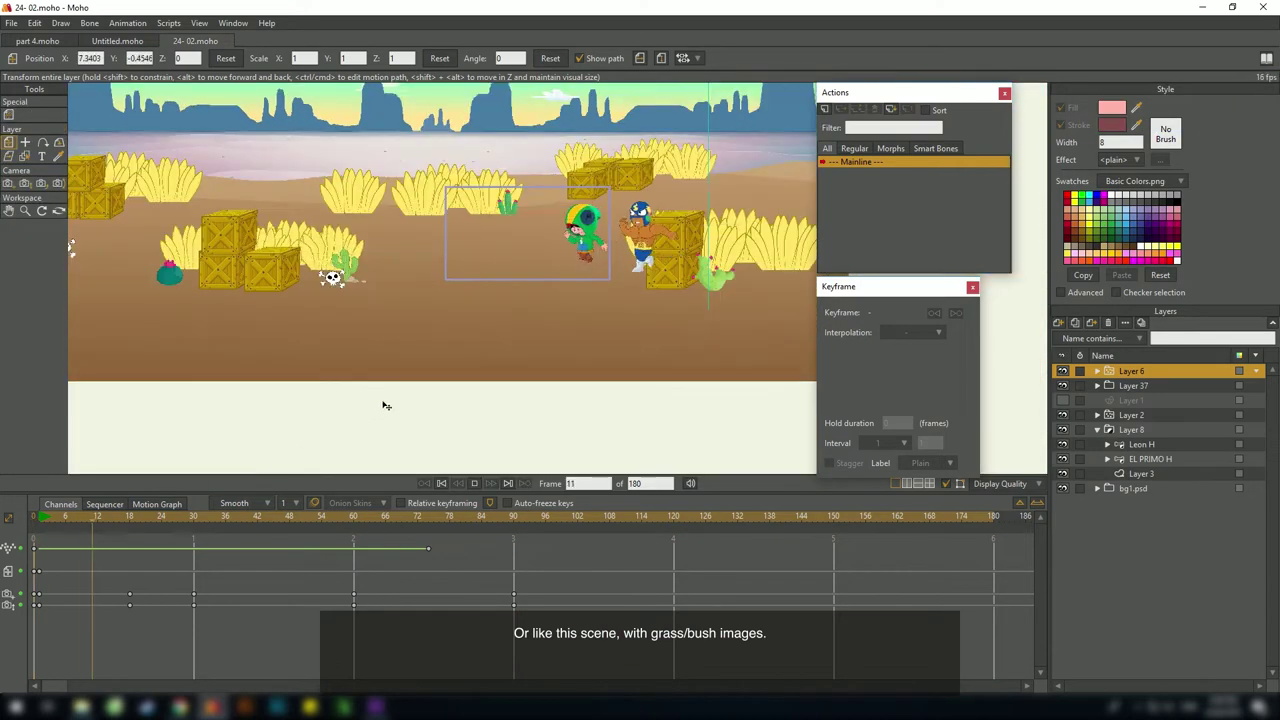
pyautogui.scroll(3, 530, 227)
pyautogui.moveTo(530, 227); pyautogui.dragTo(376, 327)
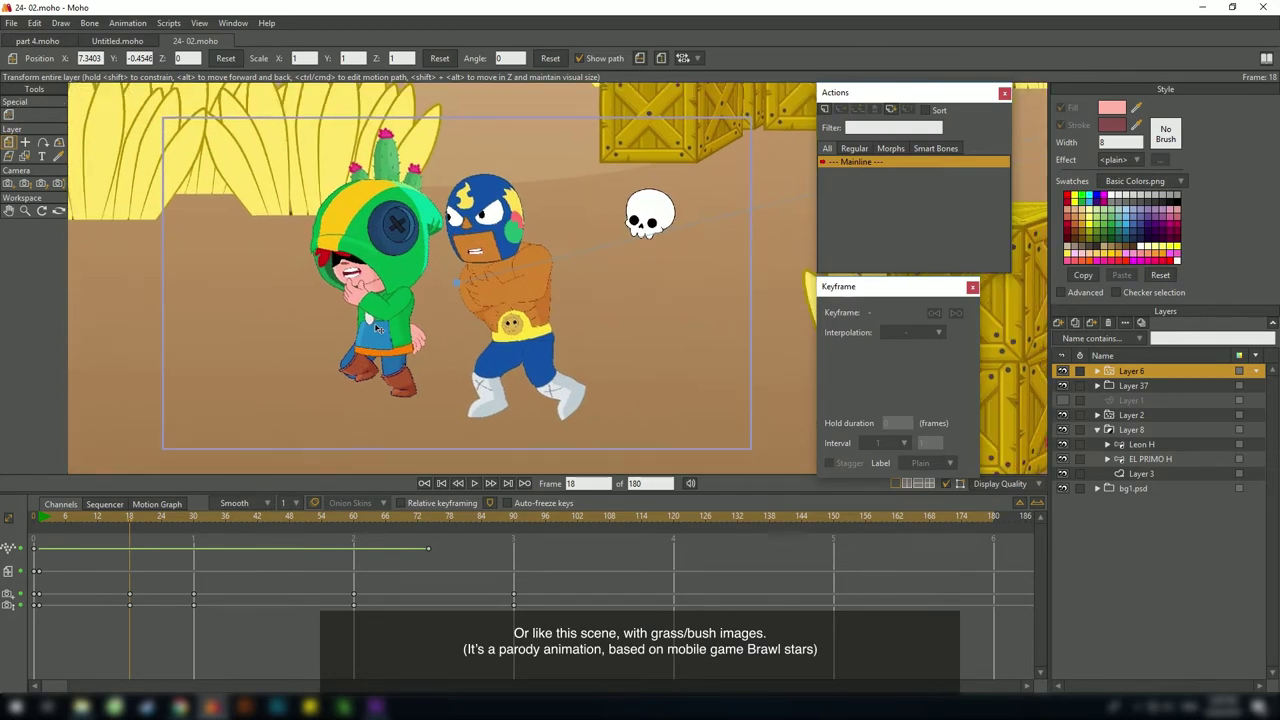
pyautogui.click(38, 520)
pyautogui.press('space')
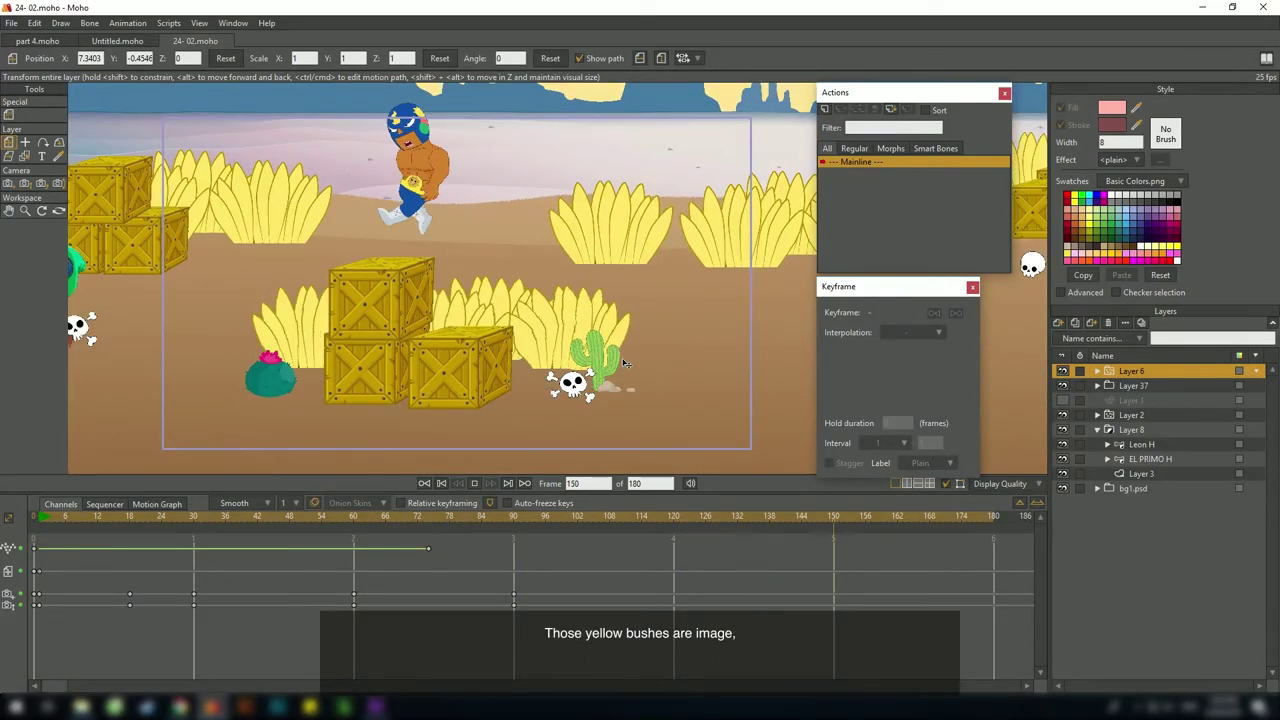
pyautogui.press('space')
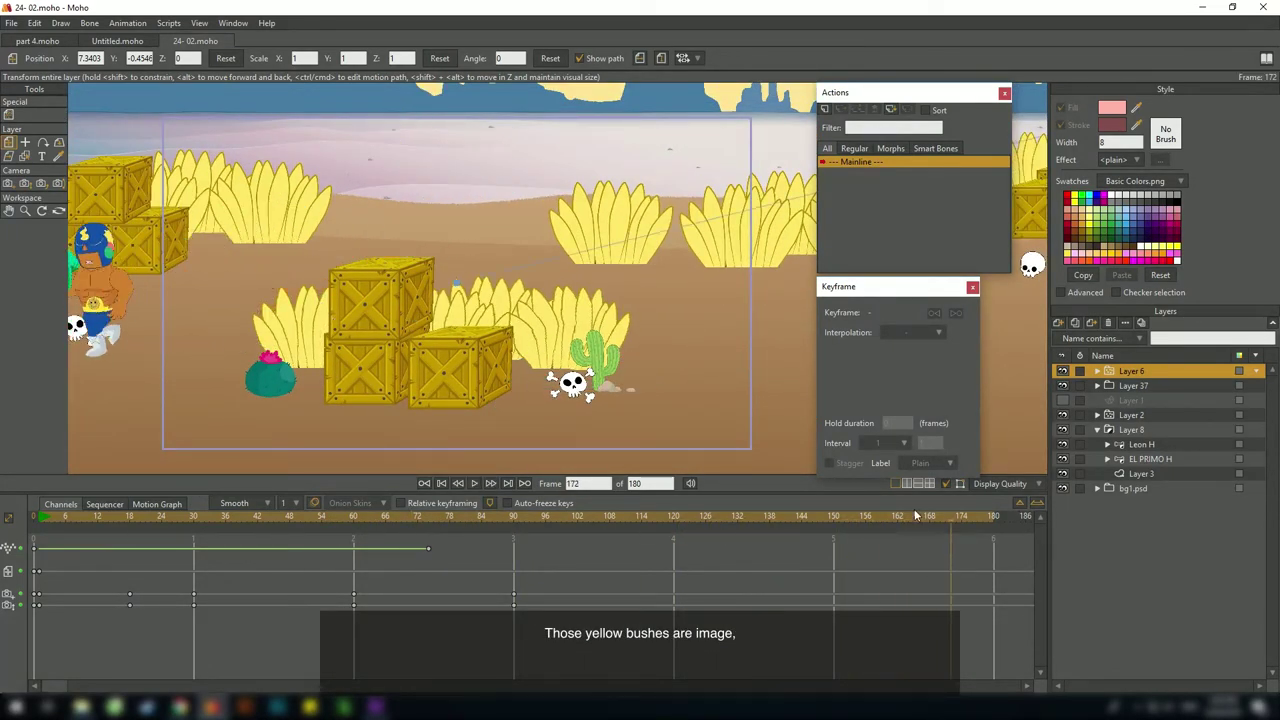
# Hide the bg1.psd background and scrub up to frame 172 to examine how the yellow bushes move
pyautogui.moveTo(915, 515); pyautogui.dragTo(657, 548)
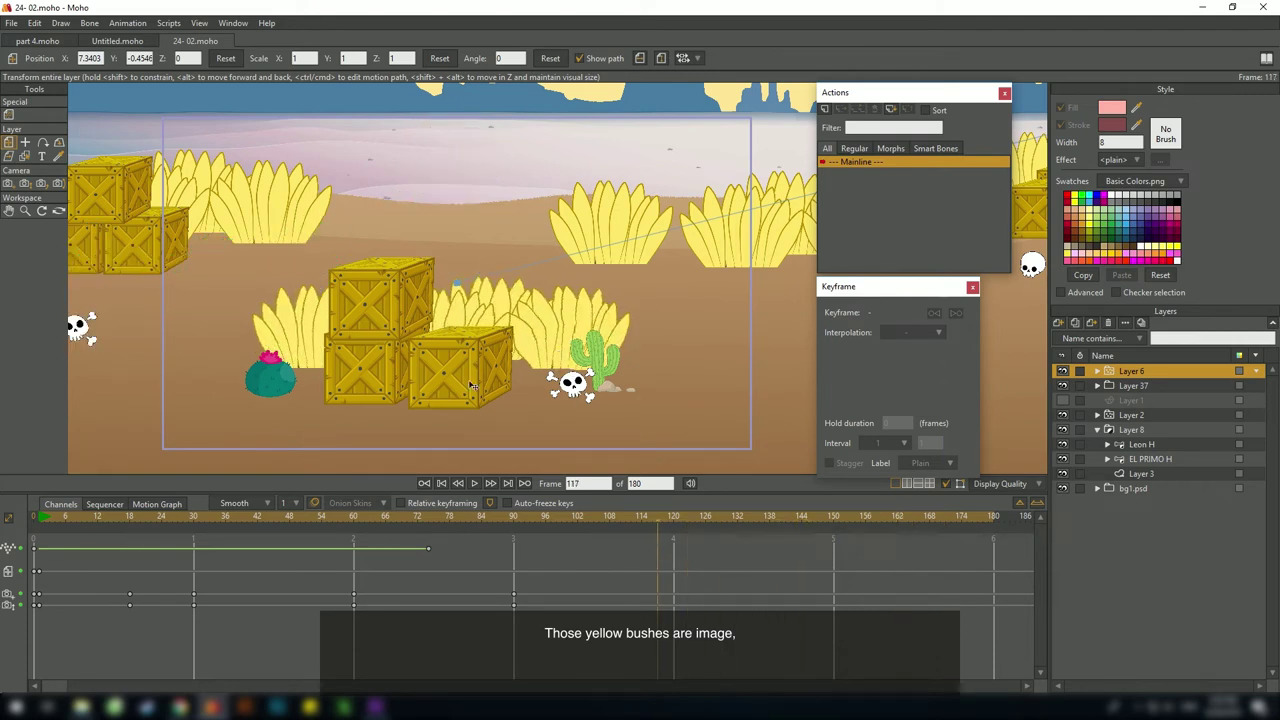
pyautogui.click(1062, 489)
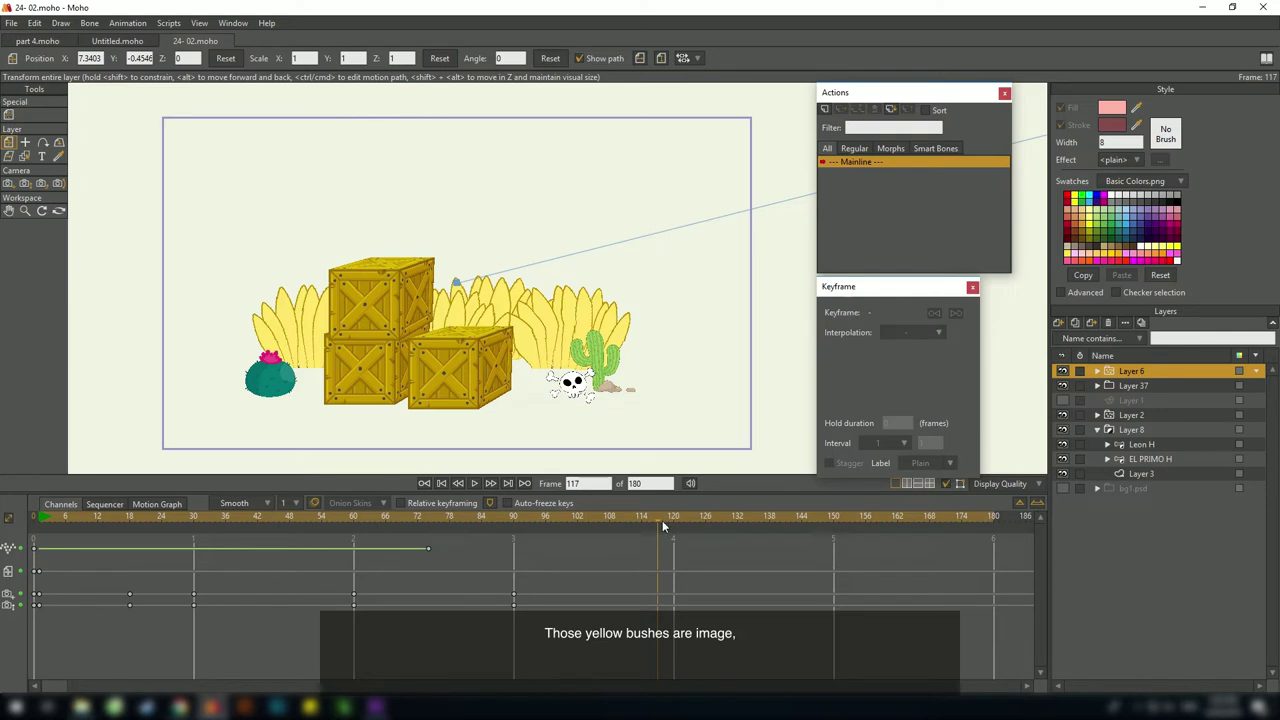
pyautogui.moveTo(662, 520); pyautogui.dragTo(559, 545)
pyautogui.moveTo(660, 548); pyautogui.dragTo(723, 557)
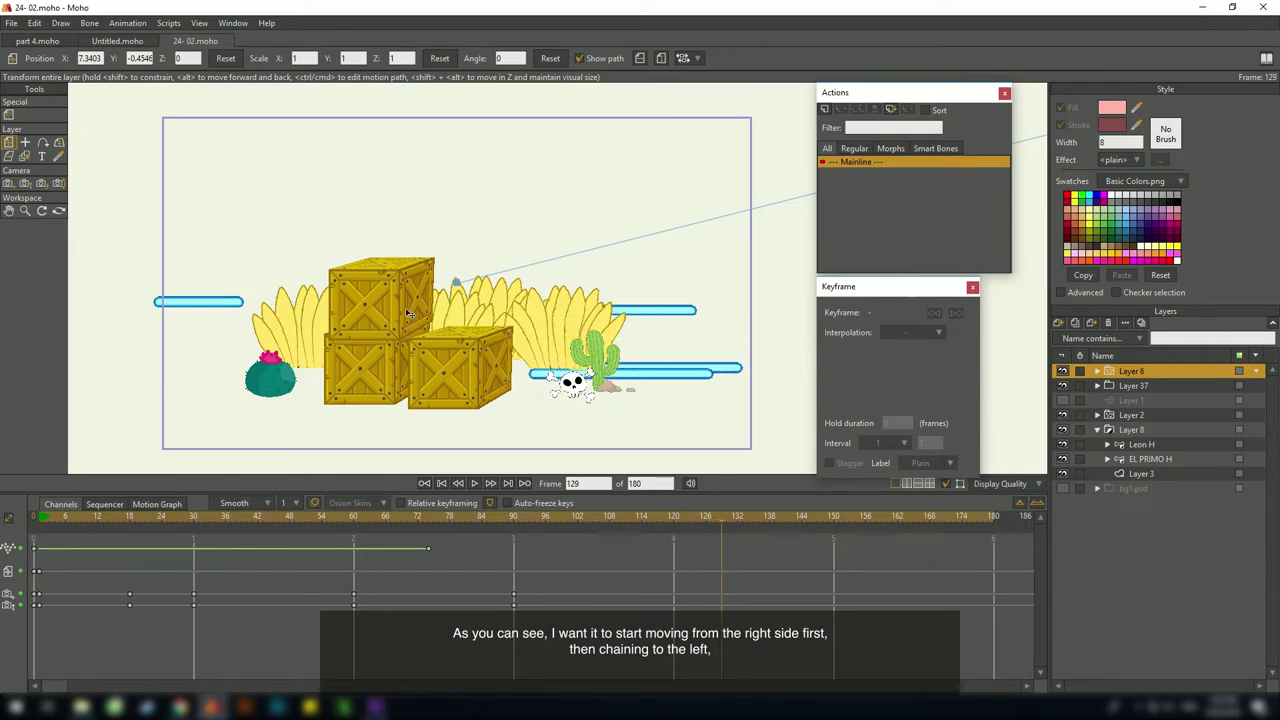
pyautogui.moveTo(734, 522); pyautogui.dragTo(956, 548)
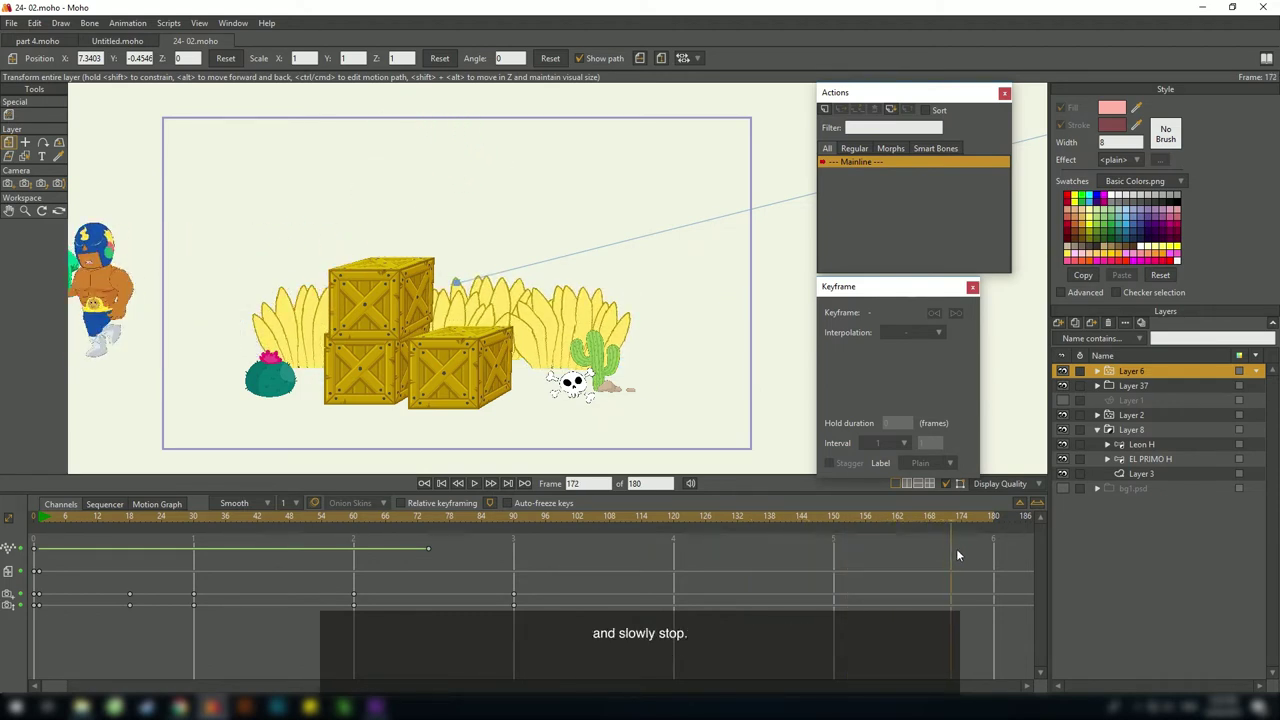
# Inspect the Layer 1 bush mesh, and expand Layer 37 and Group 6 copy 2 to reach the bush images
pyautogui.click(1141, 401)
pyautogui.moveTo(627, 323); pyautogui.dragTo(624, 328)
pyautogui.moveTo(974, 575); pyautogui.dragTo(915, 574)
pyautogui.click(1097, 386)
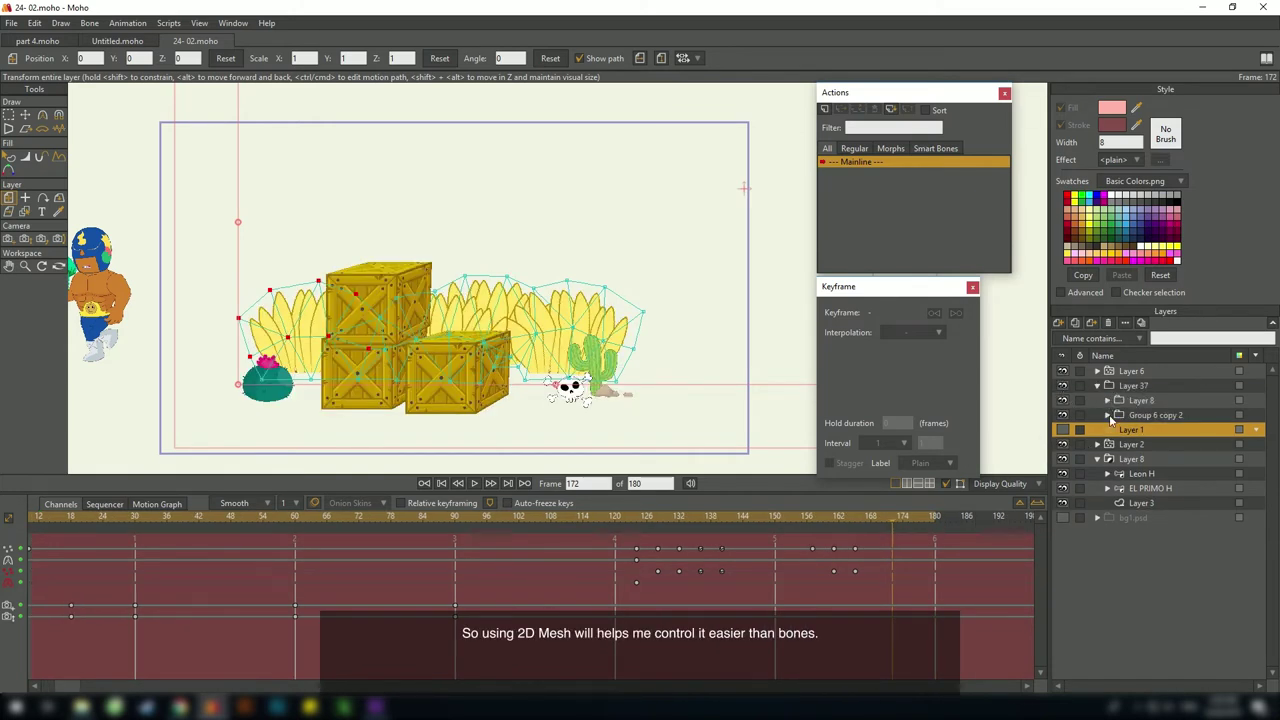
pyautogui.click(1108, 415)
pyautogui.click(1150, 431)
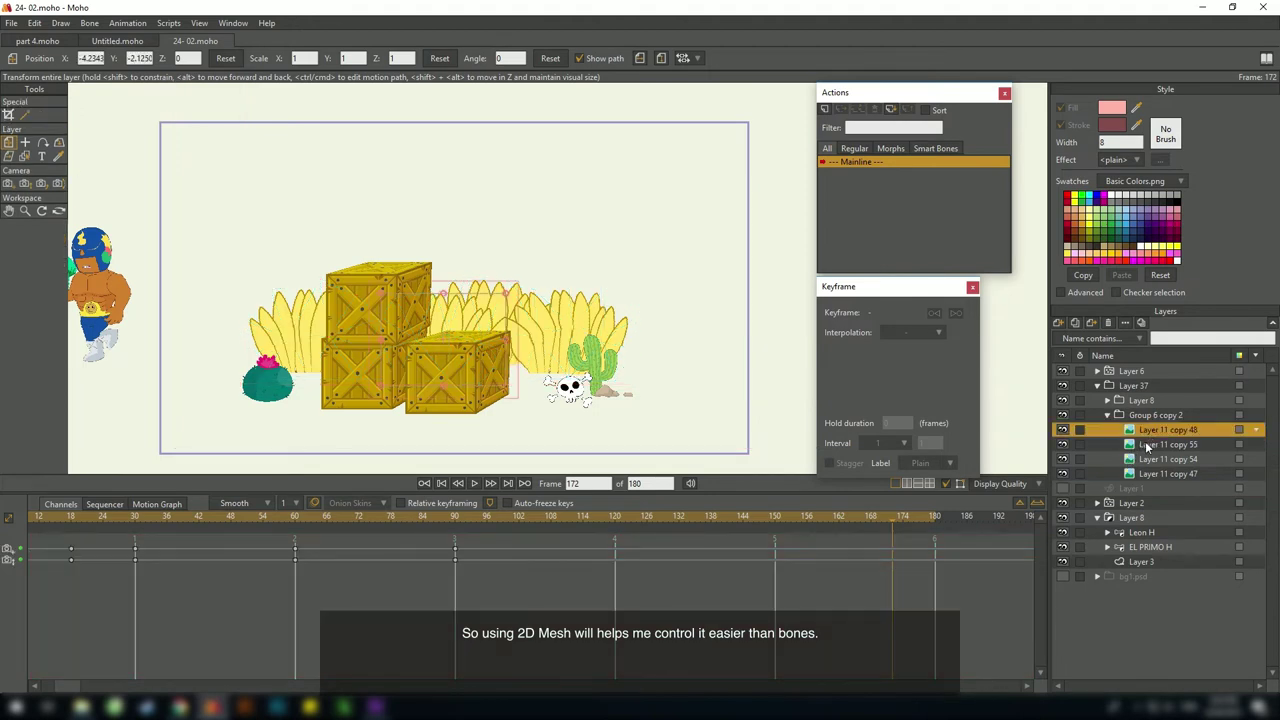
# Hide the crates in Layer 8 of Layer 37, and compare the bush image layers with their shared Layer 1 mesh
pyautogui.click(1063, 401)
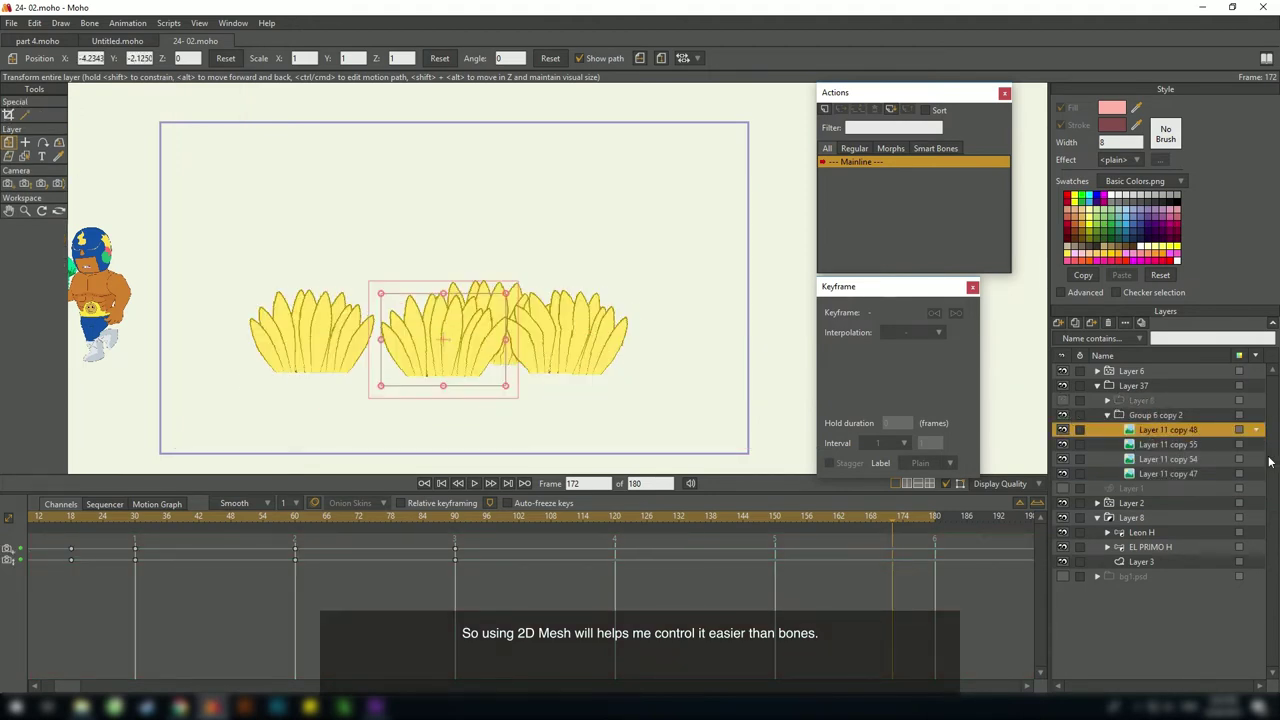
pyautogui.click(1160, 460)
pyautogui.click(1160, 473)
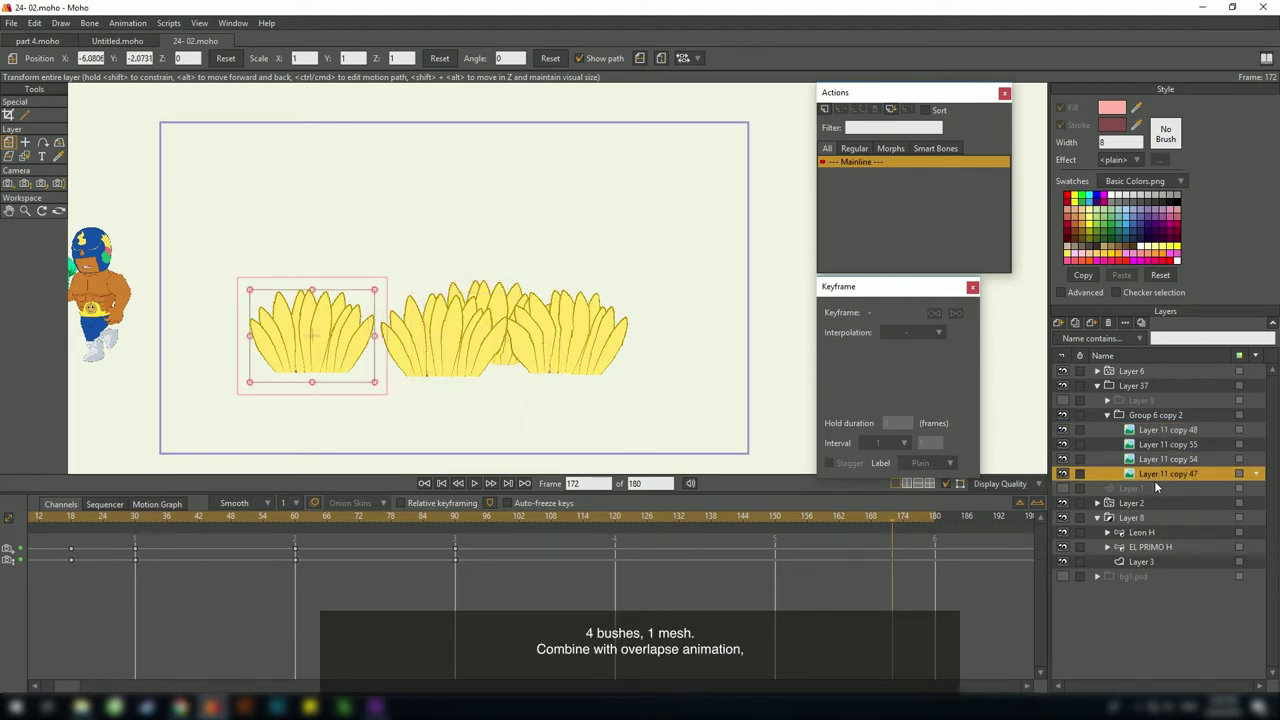
pyautogui.click(1128, 490)
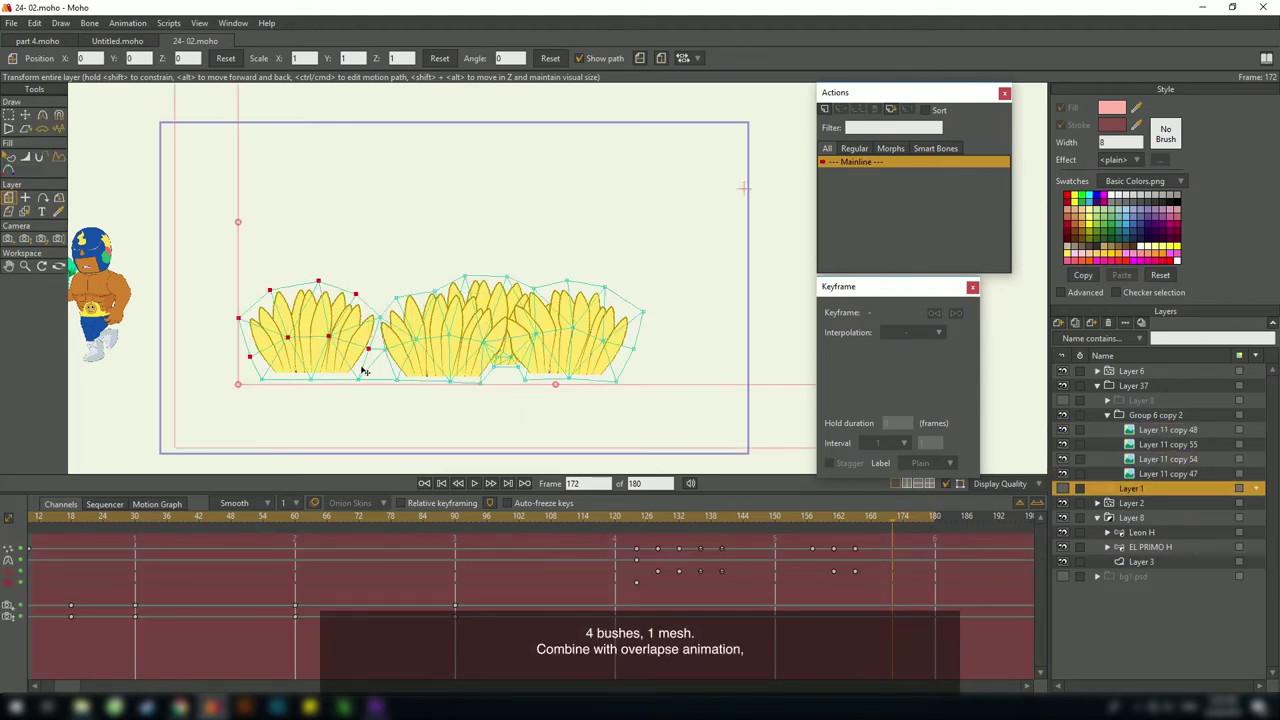
# Scrub the bush mesh animation to frame 180, first without the crates layer and again with it shown
pyautogui.moveTo(630, 519); pyautogui.dragTo(935, 568)
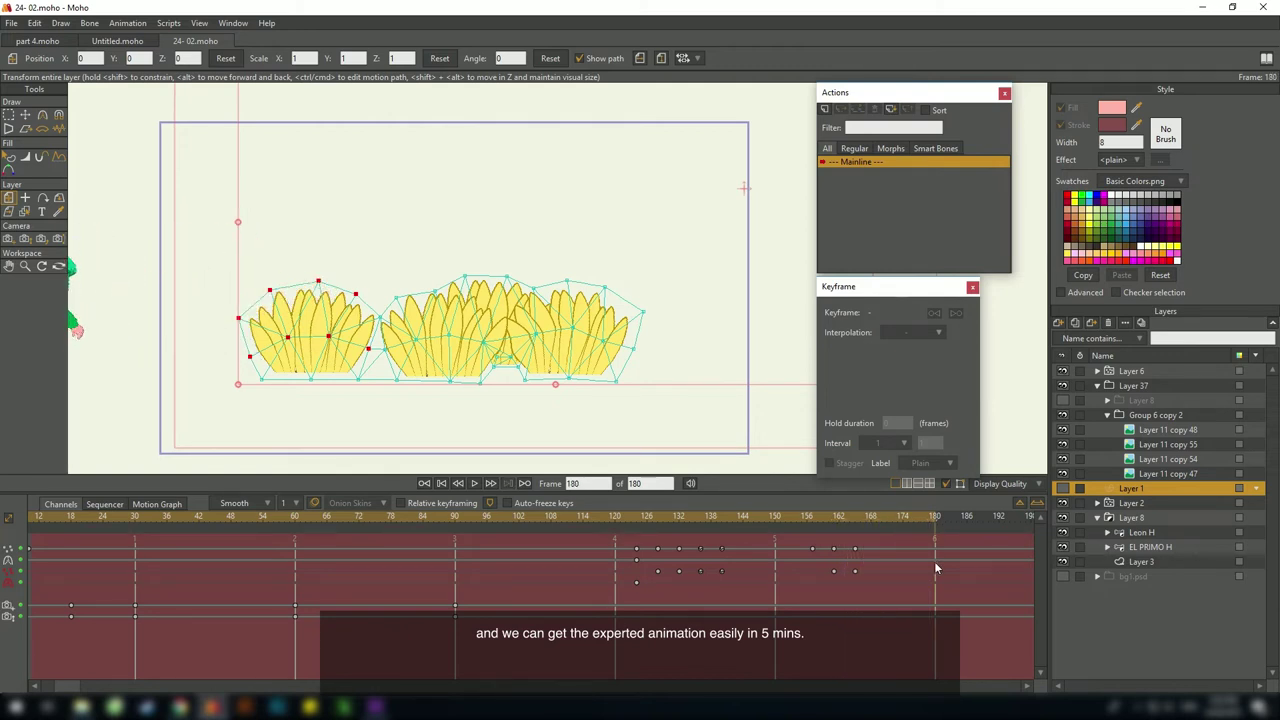
pyautogui.click(1063, 401)
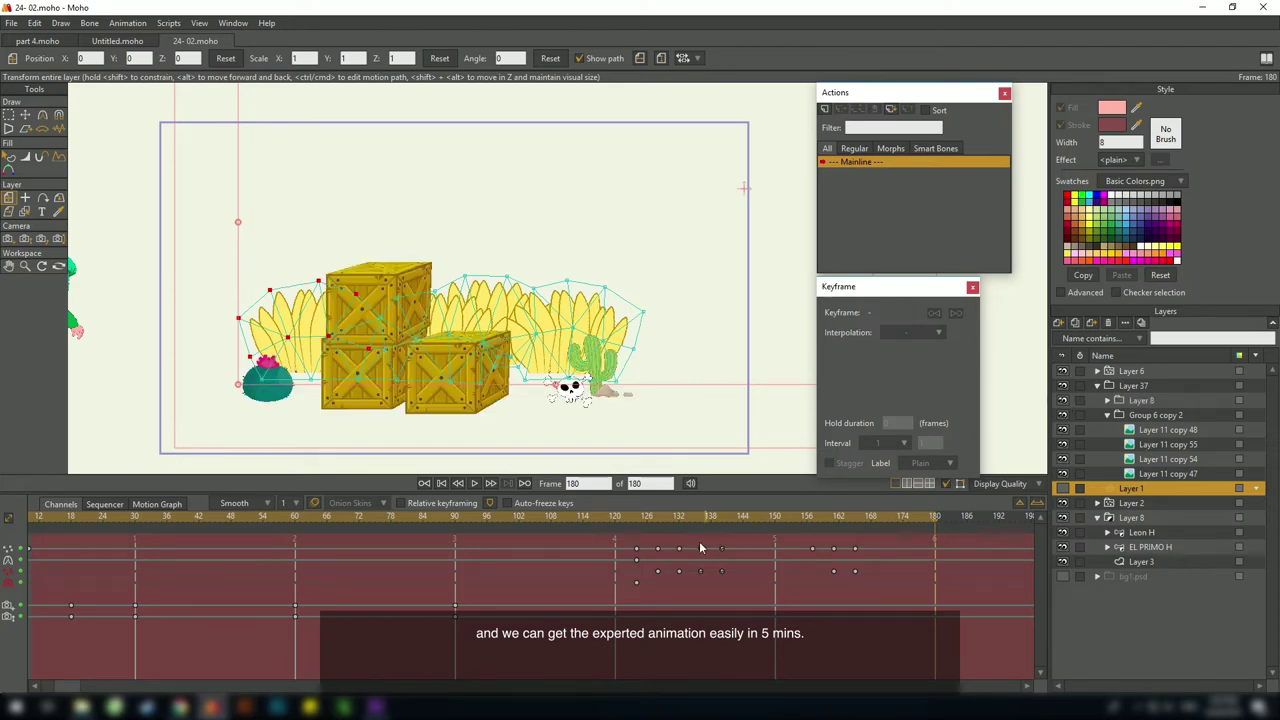
pyautogui.moveTo(647, 534); pyautogui.dragTo(937, 597)
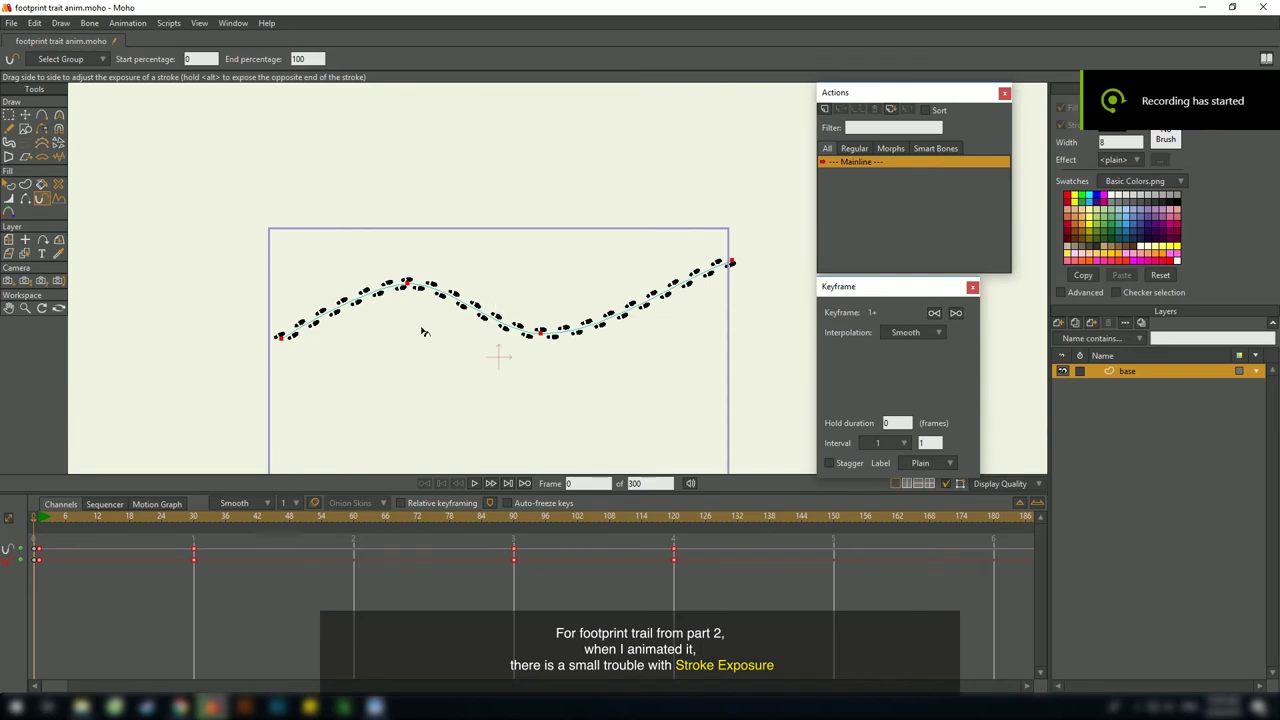
# Save the footprint trail file and switch to selecting the trail's stroke shape
pyautogui.moveTo(428, 329)
pyautogui.mouseDown()
pyautogui.moveTo(492, 308)
pyautogui.moveTo(421, 328)
pyautogui.mouseUp()
pyautogui.scroll(2, 509, 306)
pyautogui.scroll(-1, 503, 302)
pyautogui.moveTo(503, 303)
pyautogui.mouseDown()
pyautogui.moveTo(490, 318)
pyautogui.moveTo(499, 329)
pyautogui.mouseUp()
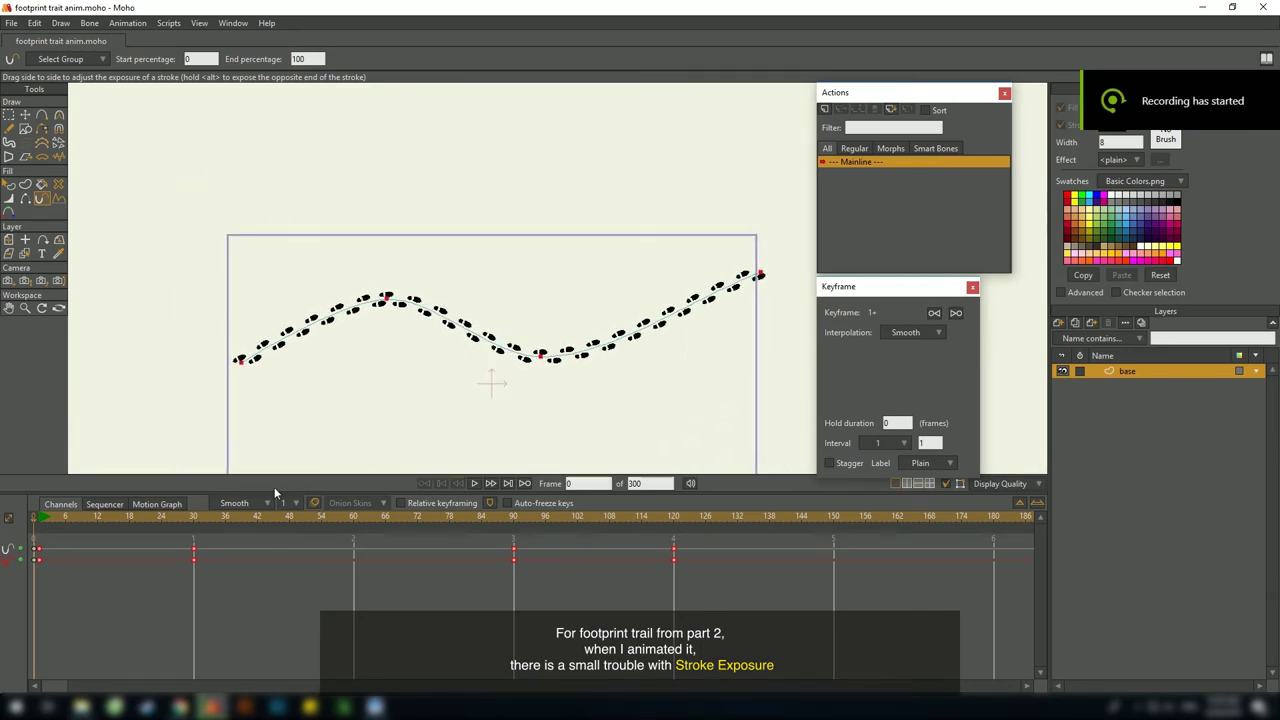
pyautogui.hotkey('ctrl', 's')
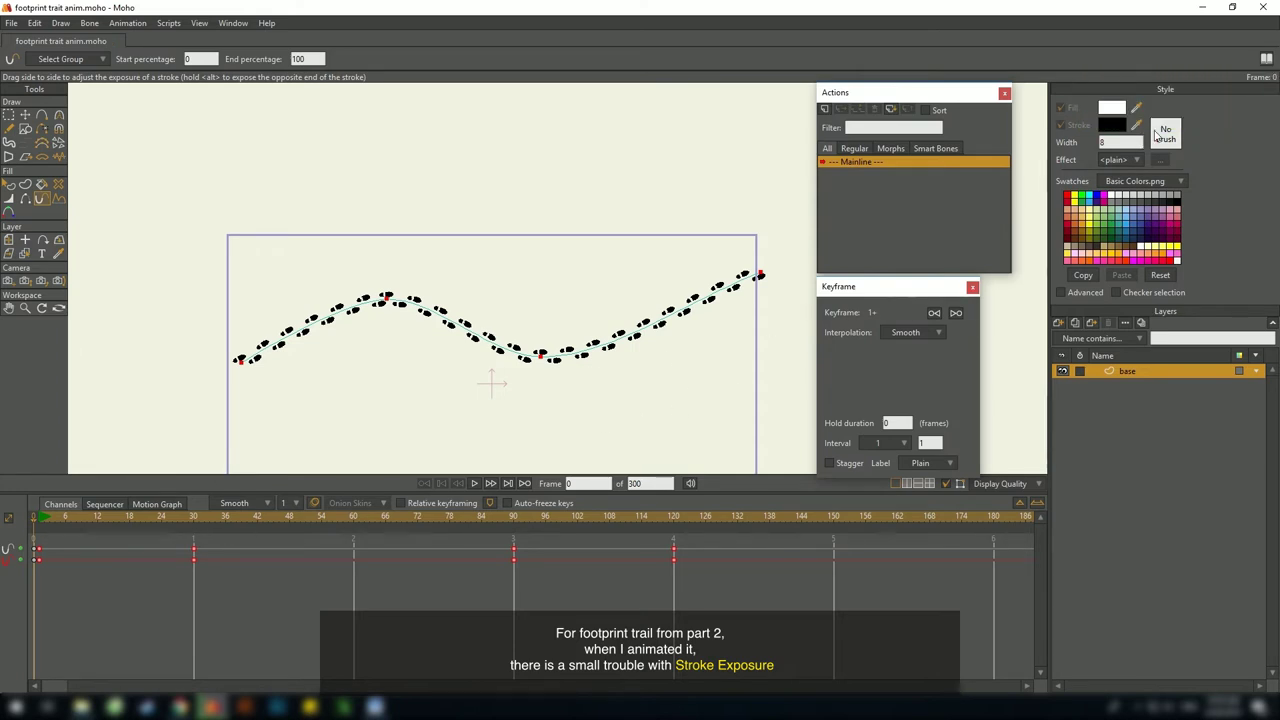
pyautogui.press('q')
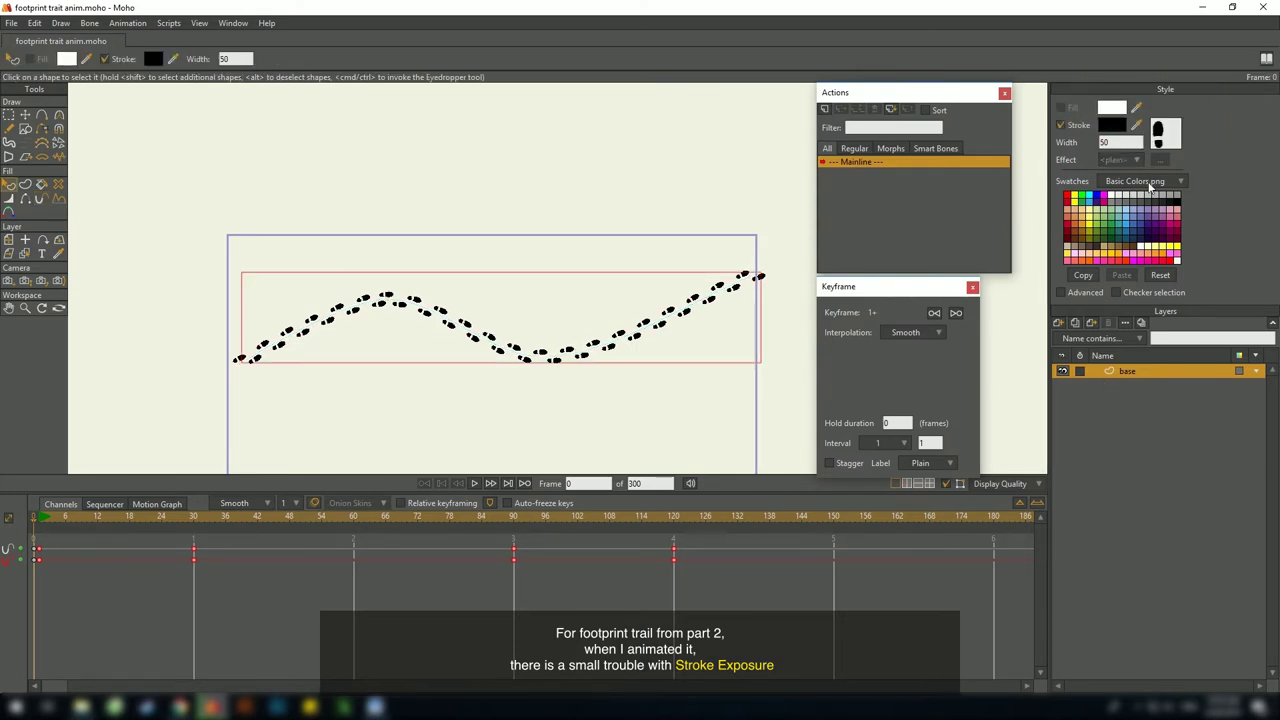
pyautogui.moveTo(403, 385); pyautogui.dragTo(398, 396)
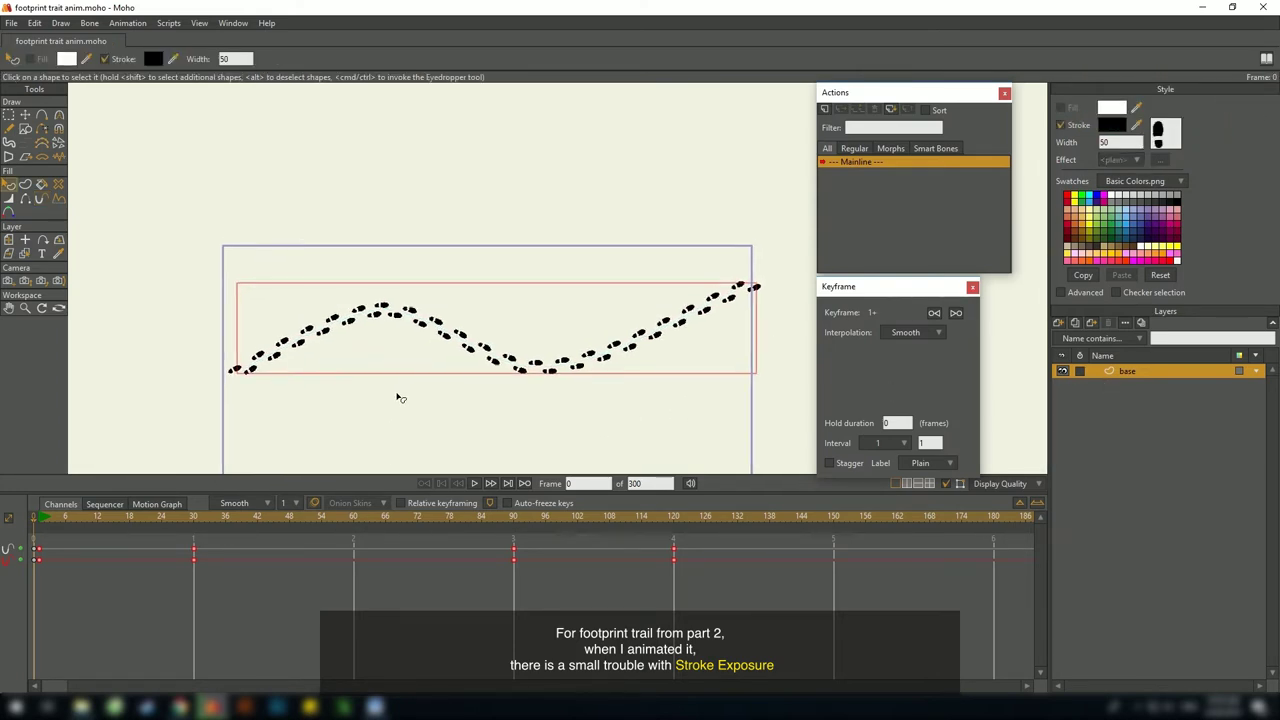
# Scrub and play the footprint trail animation to examine how the left and right prints vanish
pyautogui.click(74, 515)
pyautogui.moveTo(76, 515); pyautogui.dragTo(215, 514)
pyautogui.moveTo(201, 557); pyautogui.dragTo(46, 570)
pyautogui.press('space')
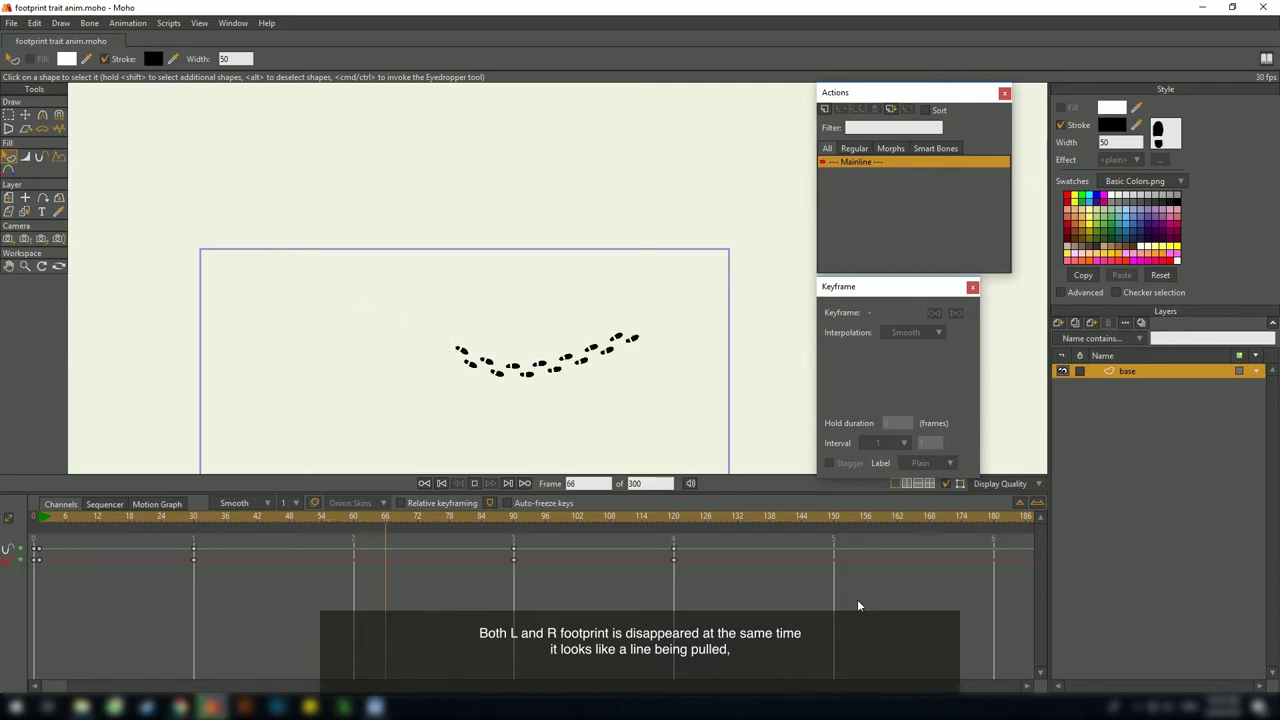
pyautogui.press('space')
# Select all of the base layer's trail keyframes and stretch them so the last ones land on frame 180
pyautogui.moveTo(718, 614); pyautogui.dragTo(36, 549)
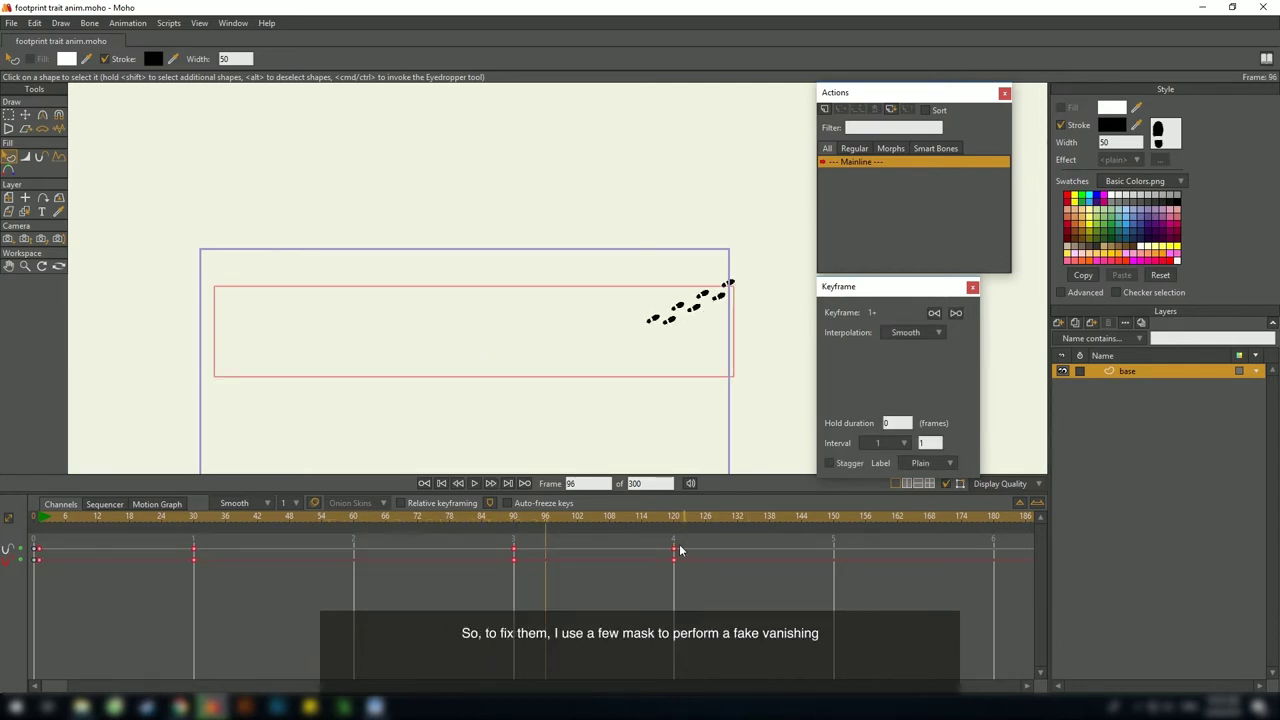
pyautogui.moveTo(996, 548); pyautogui.dragTo(994, 549)
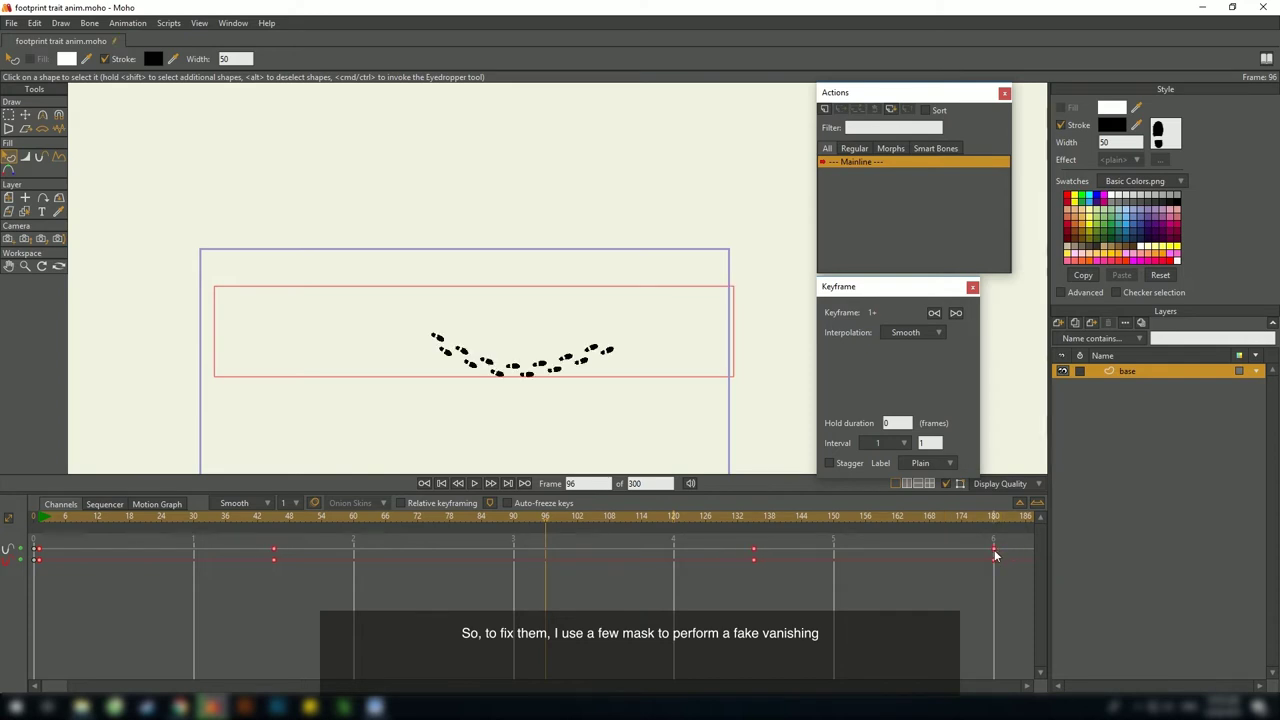
pyautogui.click(400, 601)
# Play the stretched trail animation from frame 1 to check its slower pace
pyautogui.click(42, 524)
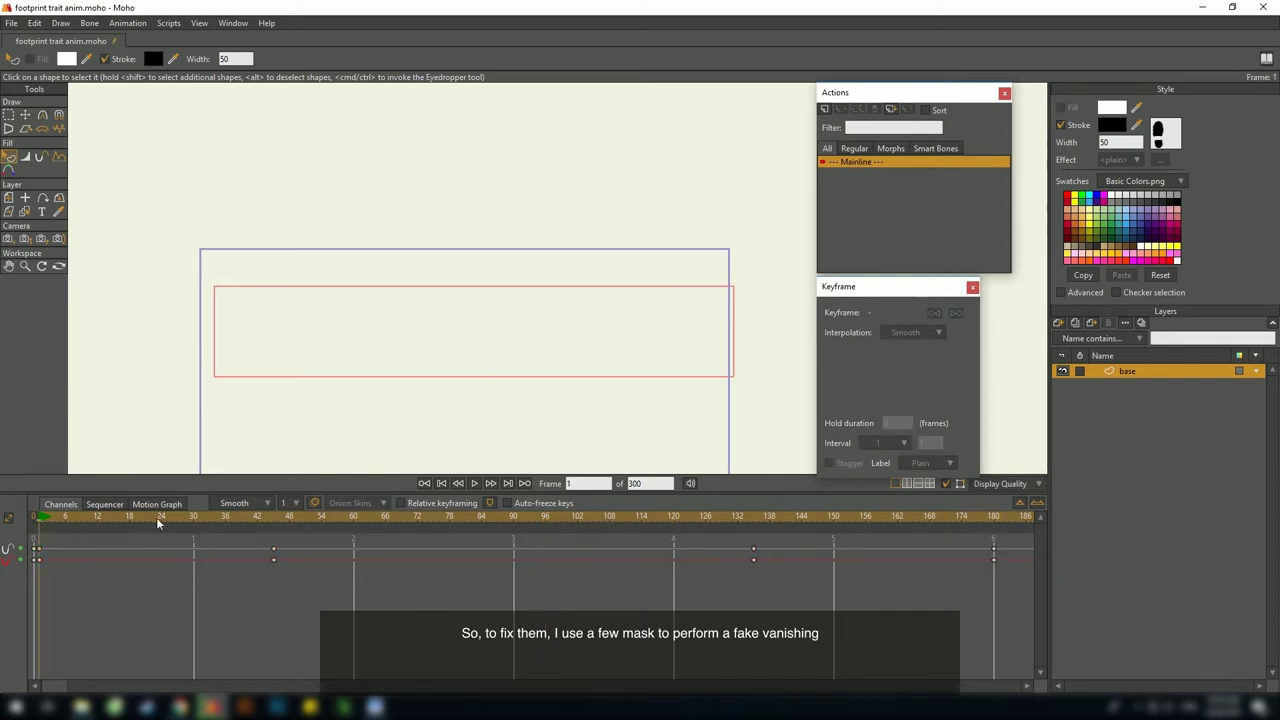
pyautogui.press('space')
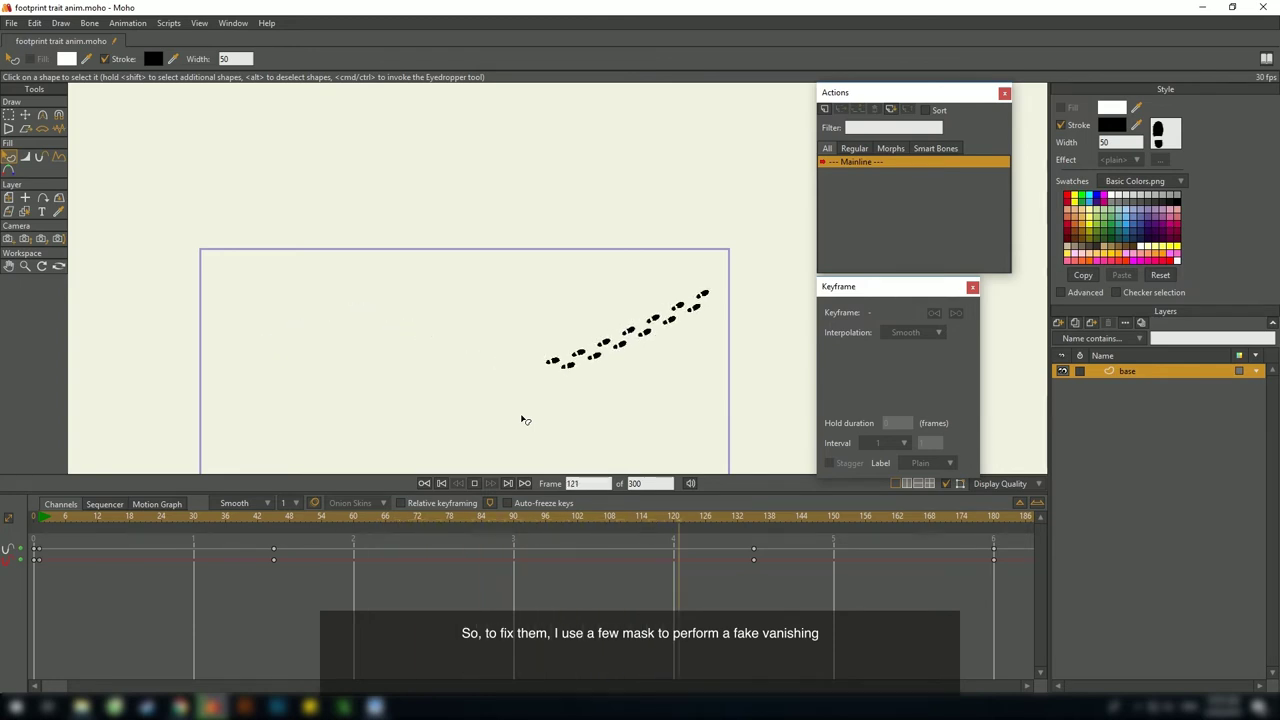
pyautogui.press('space')
pyautogui.moveTo(527, 398); pyautogui.dragTo(570, 391)
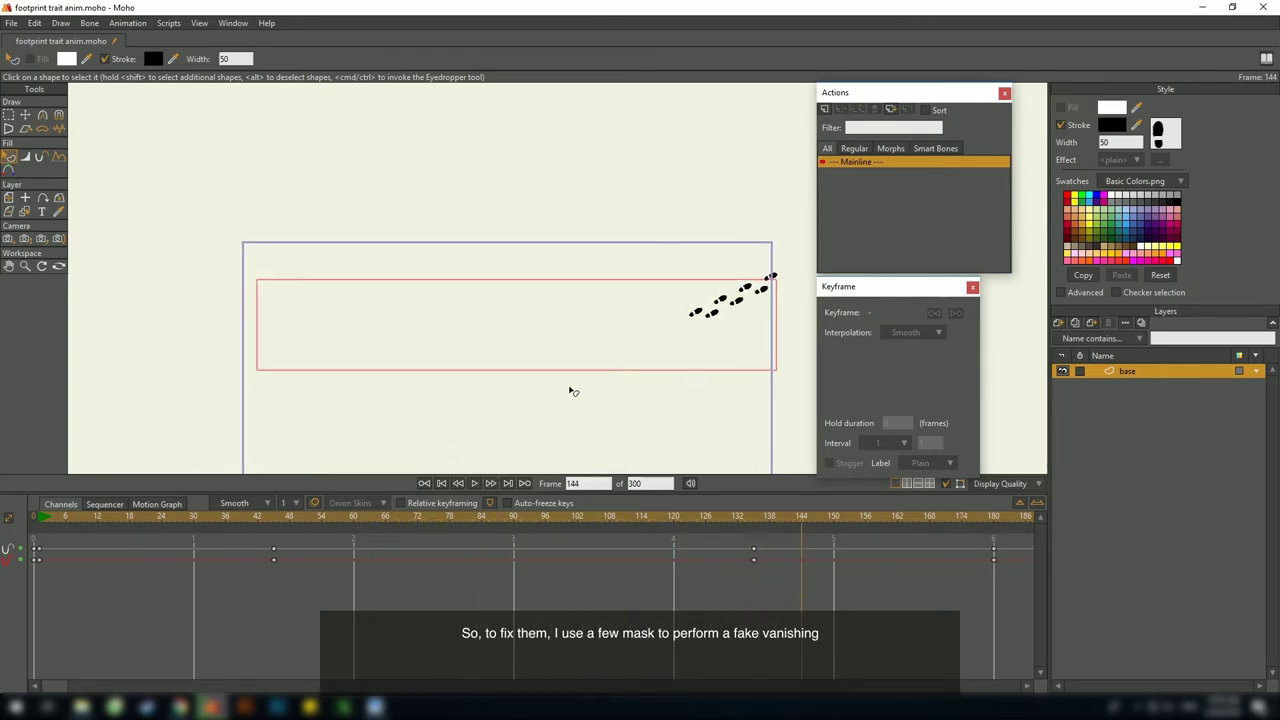
# Duplicate the base trail layer at frame 0 and put the copy in a group named "fixed one"
pyautogui.click(33, 517)
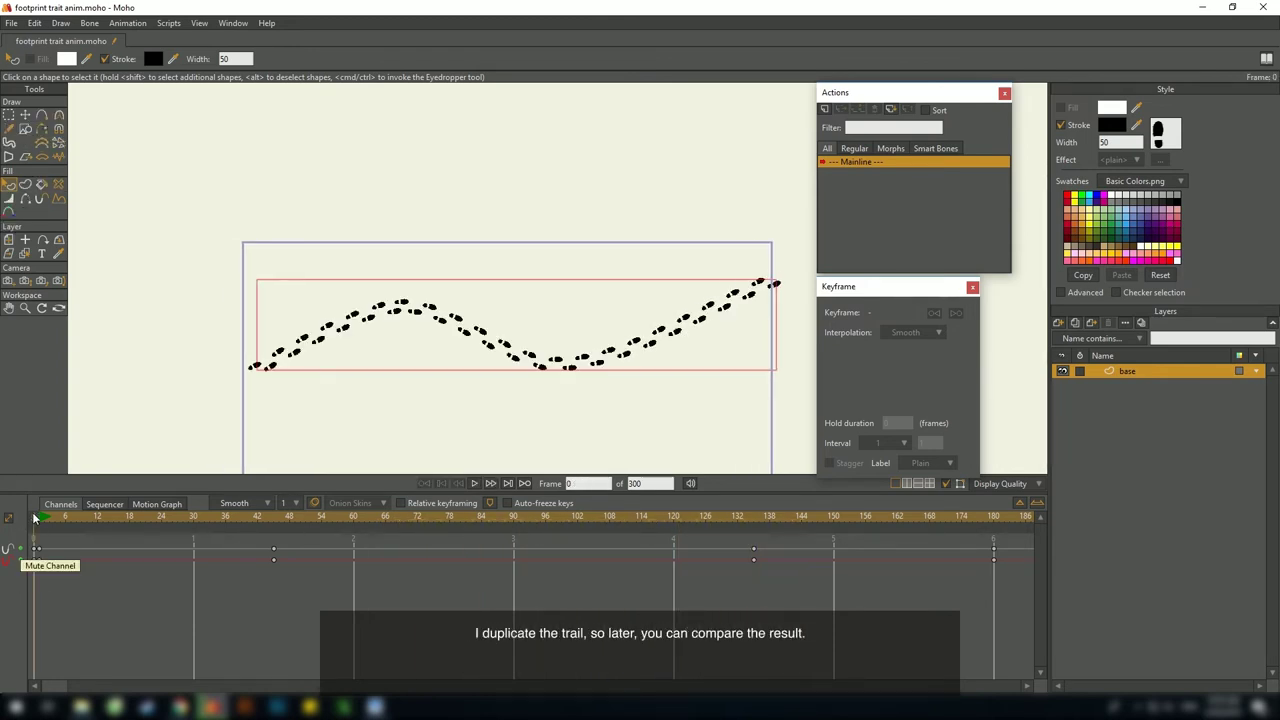
pyautogui.click(1075, 325)
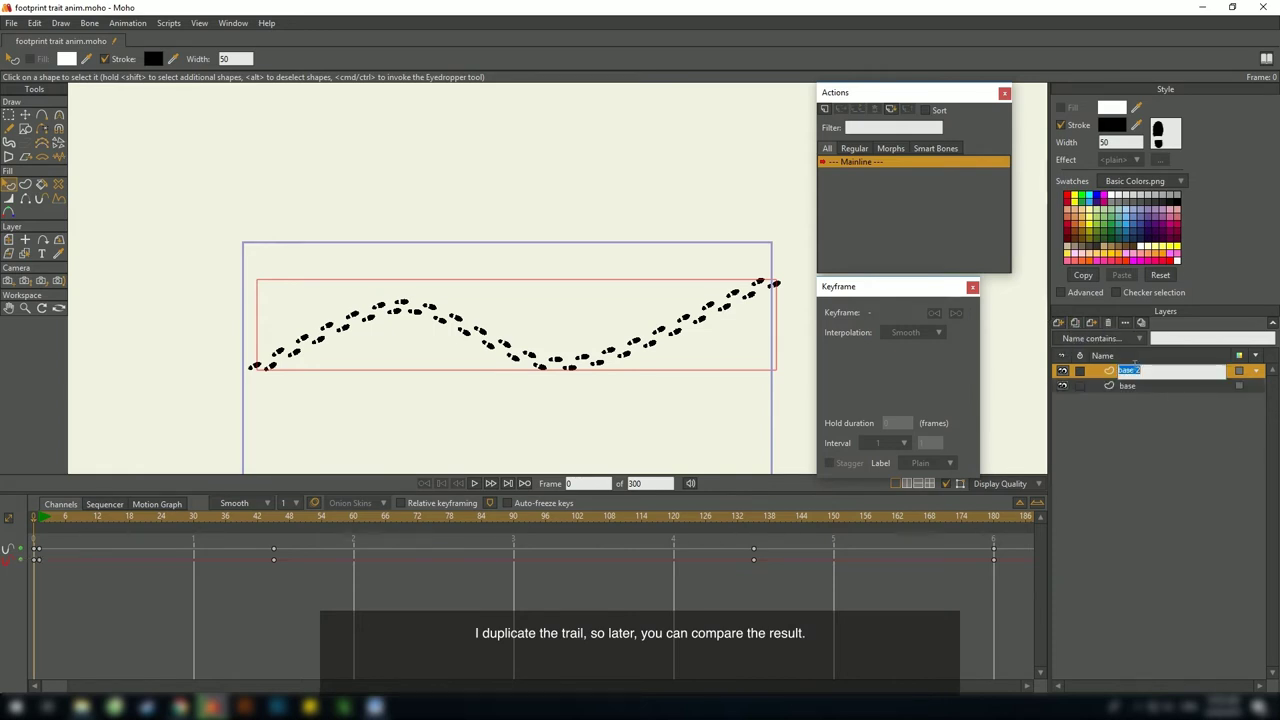
pyautogui.rightClick(1113, 376)
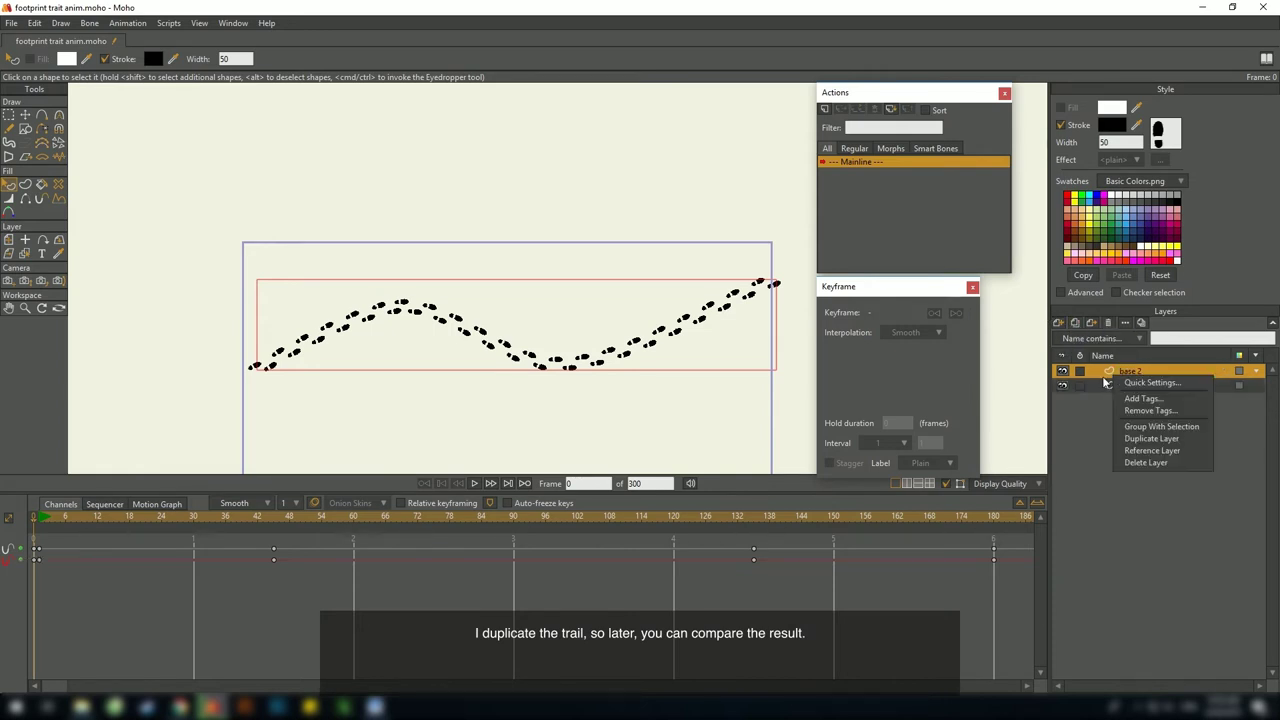
pyautogui.click(1150, 432)
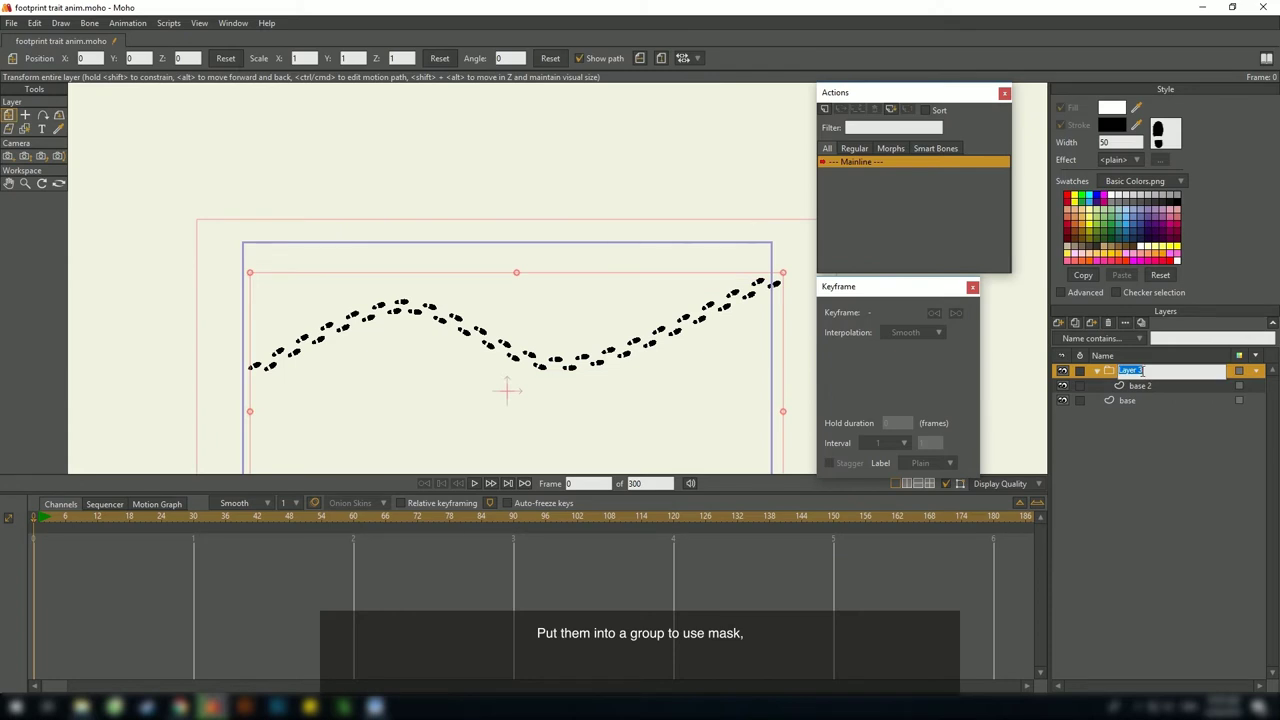
pyautogui.write('fixed one')
pyautogui.press('Return')
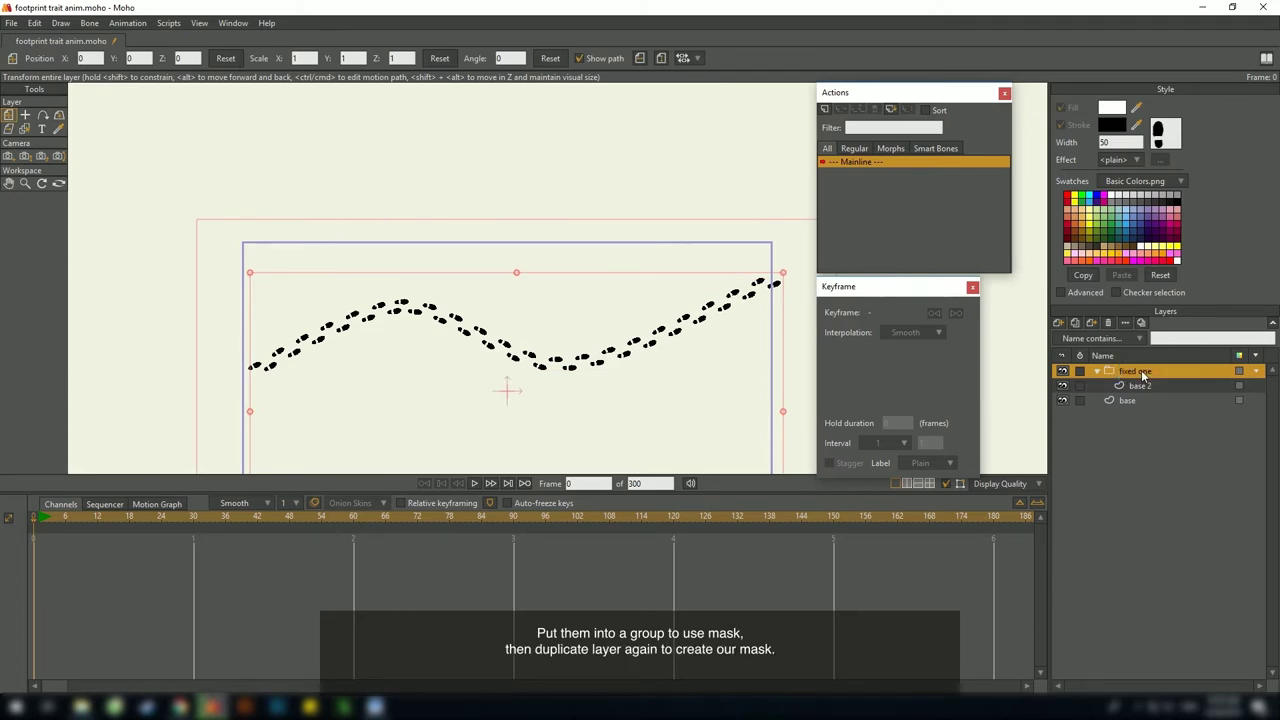
# Duplicate base 2 inside the fixed one group and rename the lower trail layer "mask"
pyautogui.click(1144, 386)
pyautogui.click(1076, 323)
pyautogui.click(1144, 400)
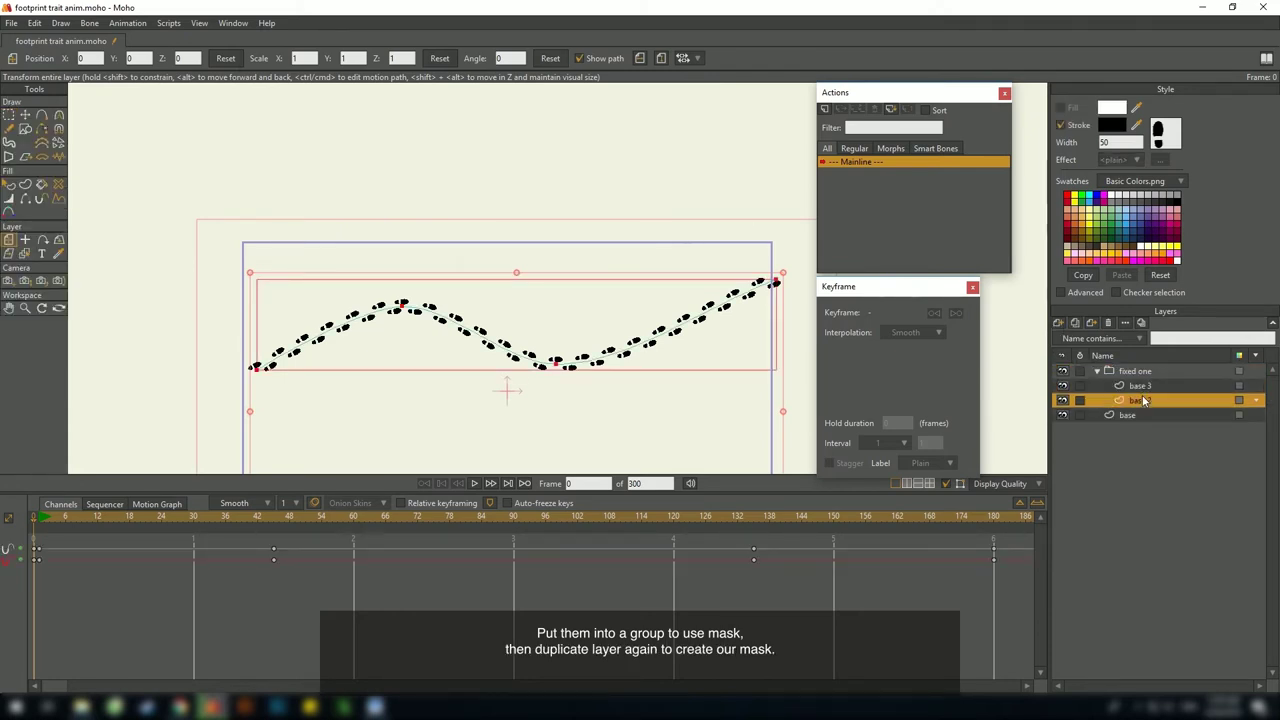
pyautogui.moveTo(718, 377)
pyautogui.mouseDown()
pyautogui.moveTo(809, 366)
pyautogui.moveTo(738, 379)
pyautogui.mouseUp()
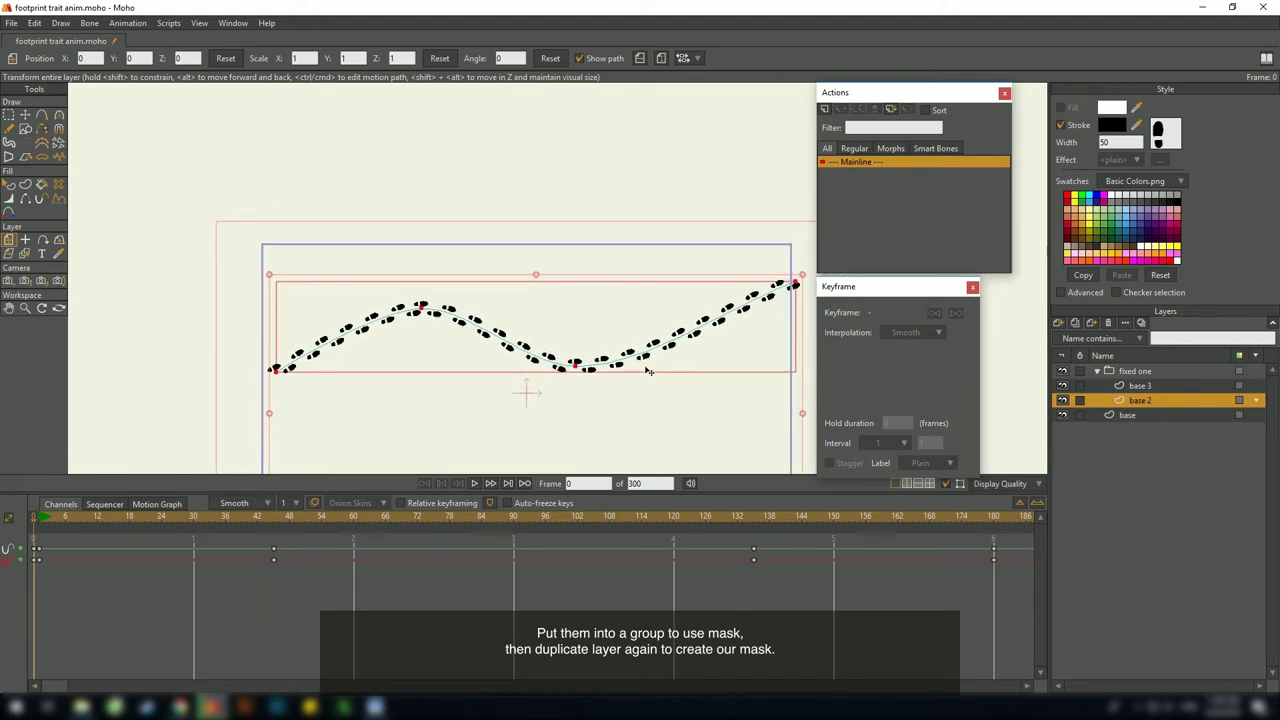
pyautogui.doubleClick(1142, 400)
pyautogui.write('mask')
pyautogui.press('Return')
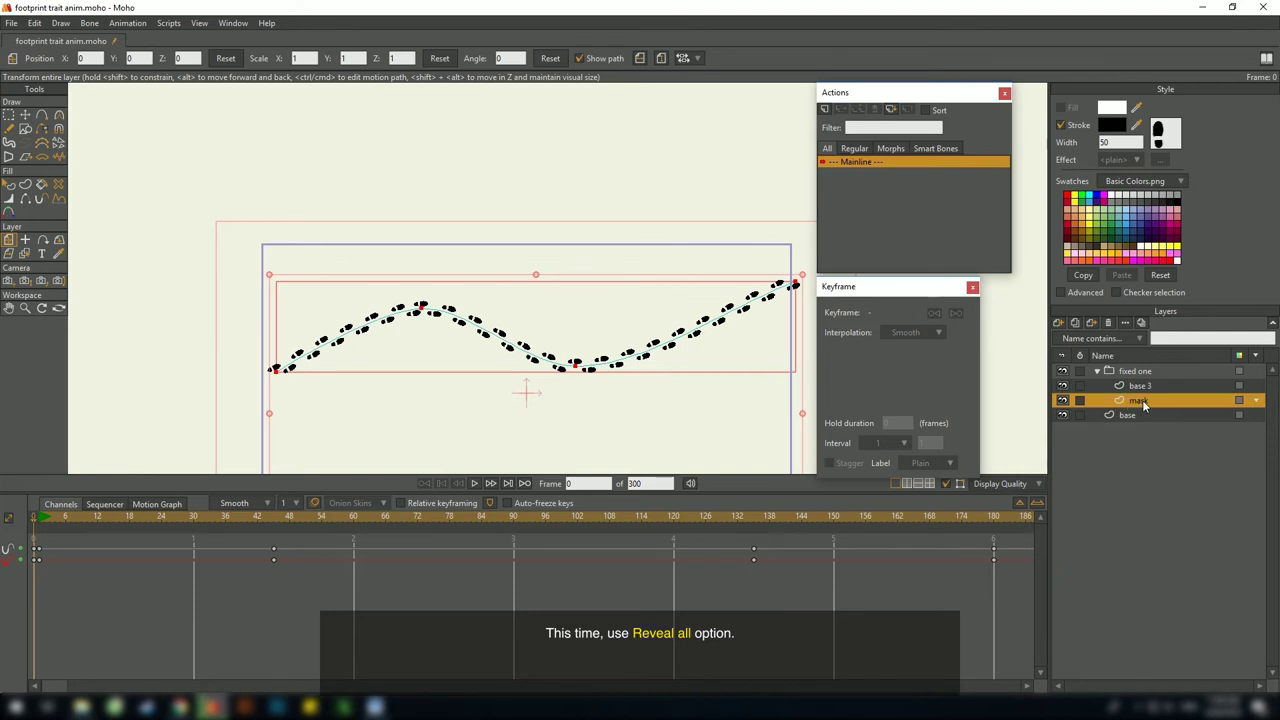
# Set the fixed one group's masking to Reveal all
pyautogui.doubleClick(1135, 371)
pyautogui.click(825, 83)
pyautogui.click(782, 146)
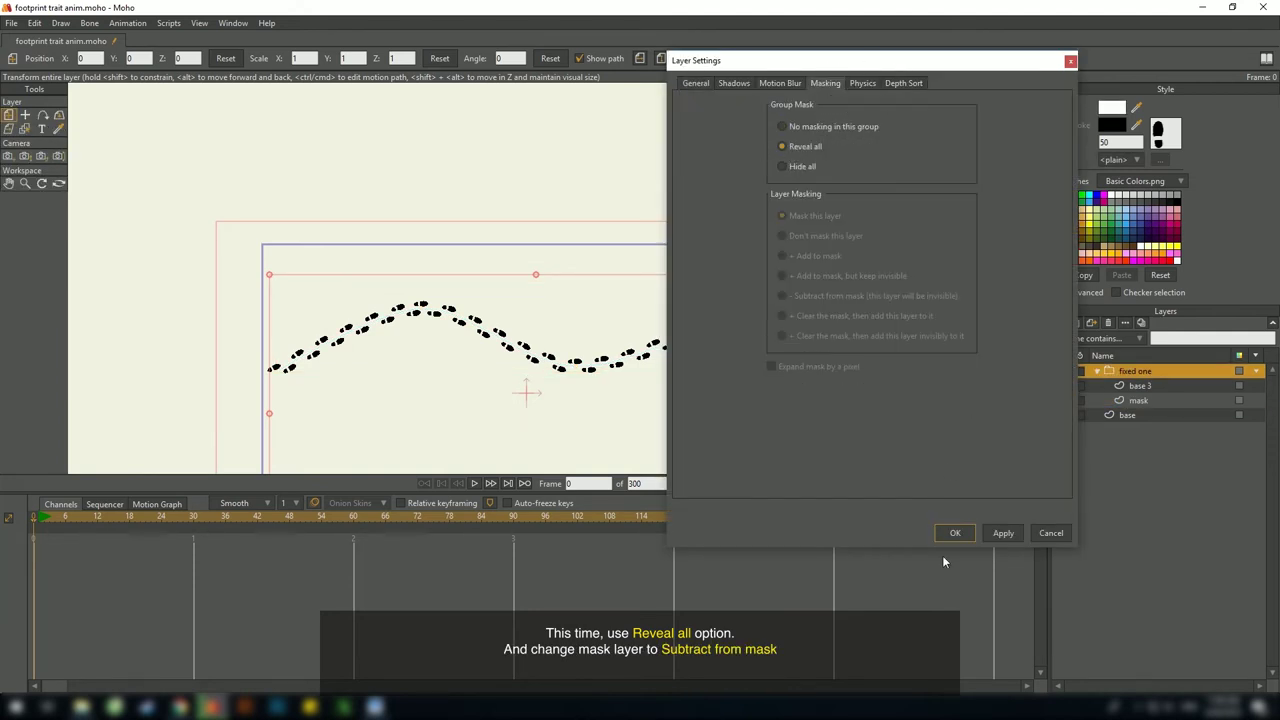
pyautogui.click(955, 533)
# Set the mask layer to subtract from the mask and check the trail at frame 2
pyautogui.click(1138, 400)
pyautogui.rightClick(1138, 400)
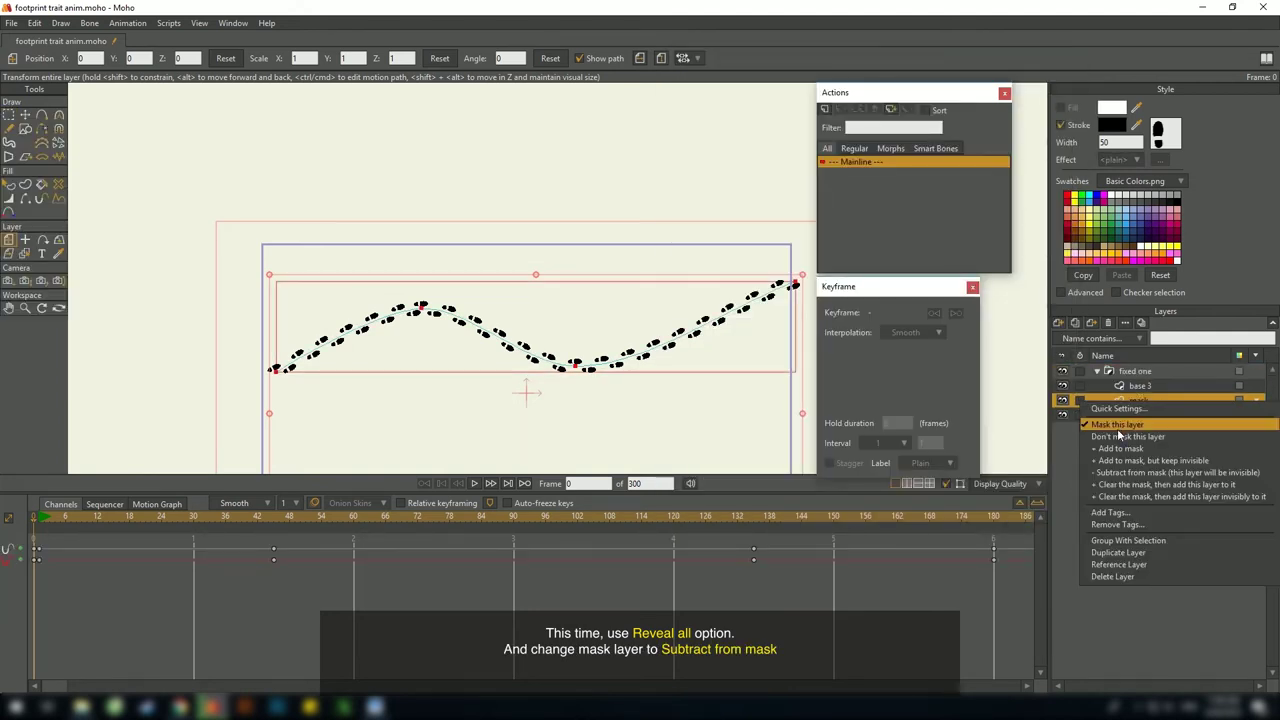
pyautogui.click(1127, 472)
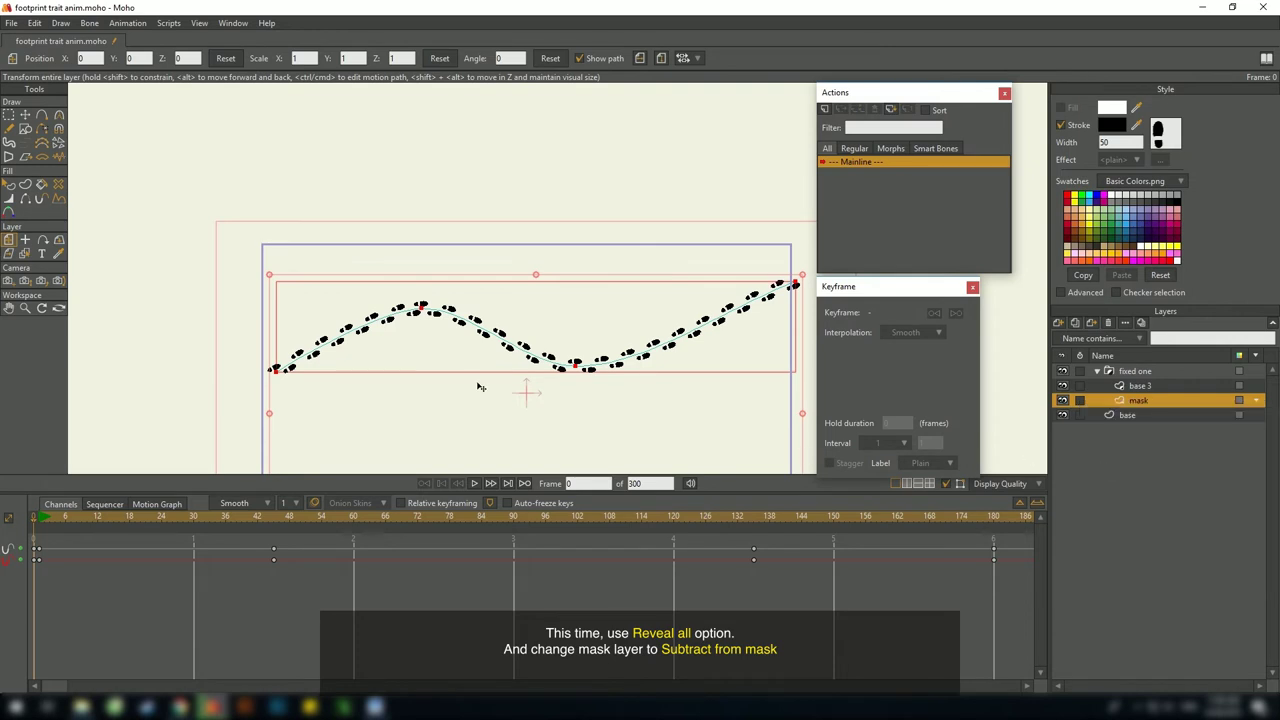
pyautogui.click(43, 519)
pyautogui.scroll(-5, 600, 300)
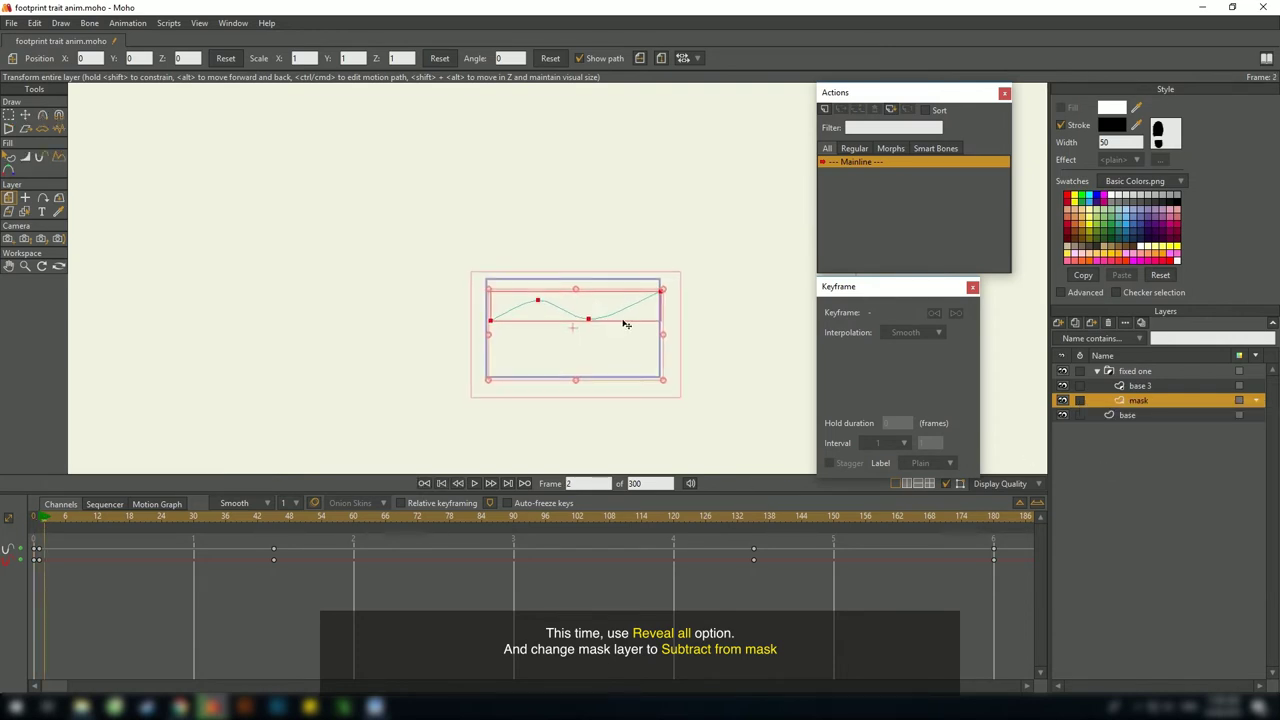
# Delete the mask layer from the fixed one group
pyautogui.click(1108, 322)
pyautogui.scroll(4, 614, 294)
pyautogui.press('g')
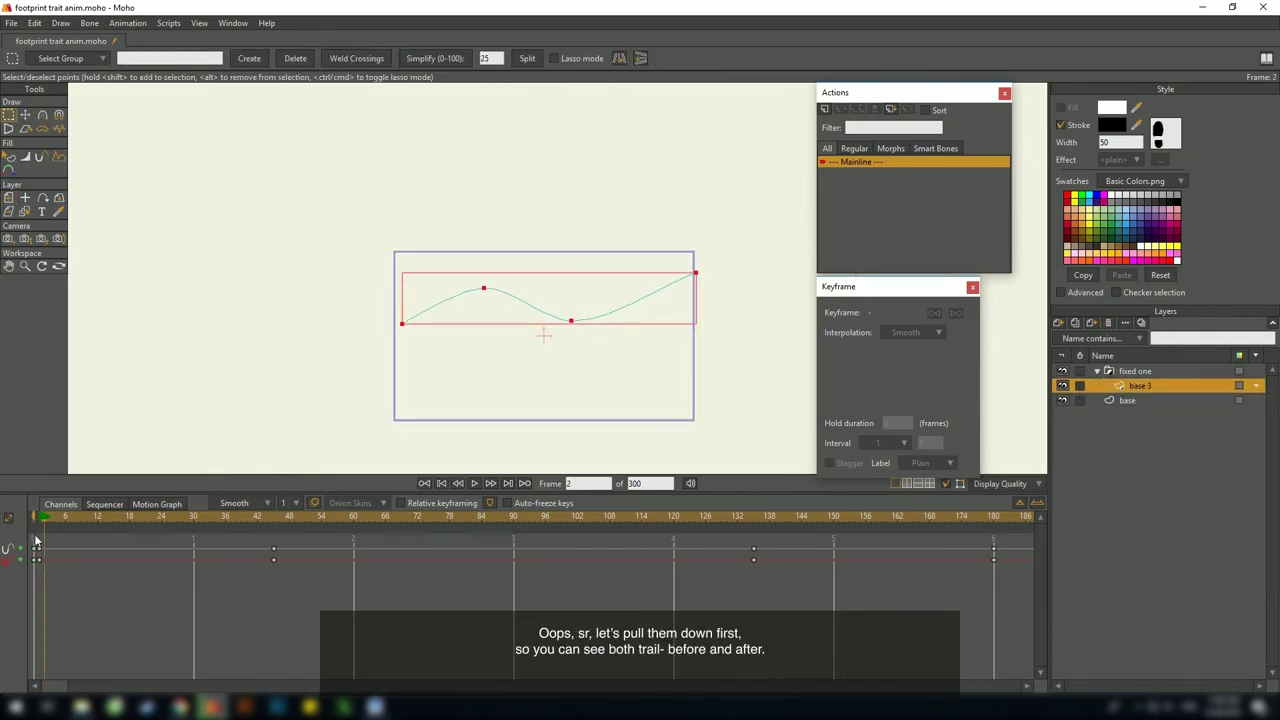
# Move the base 3 trail layer down to Y -0.8153 at frame 0, beneath the original trail
pyautogui.click(30, 520)
pyautogui.press('m')
pyautogui.moveTo(543, 334); pyautogui.dragTo(543, 400)
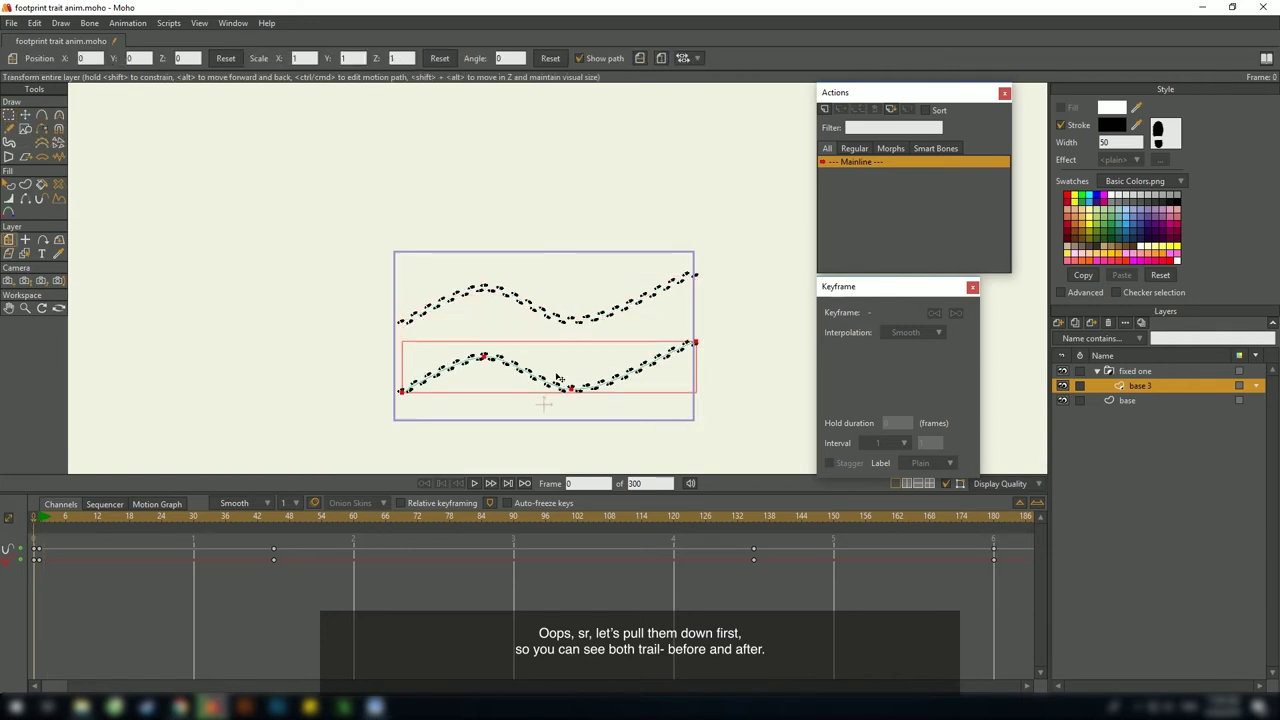
# Duplicate base 3 inside the fixed one group and set the lower base 3 layer to subtract from the mask
pyautogui.click(1076, 324)
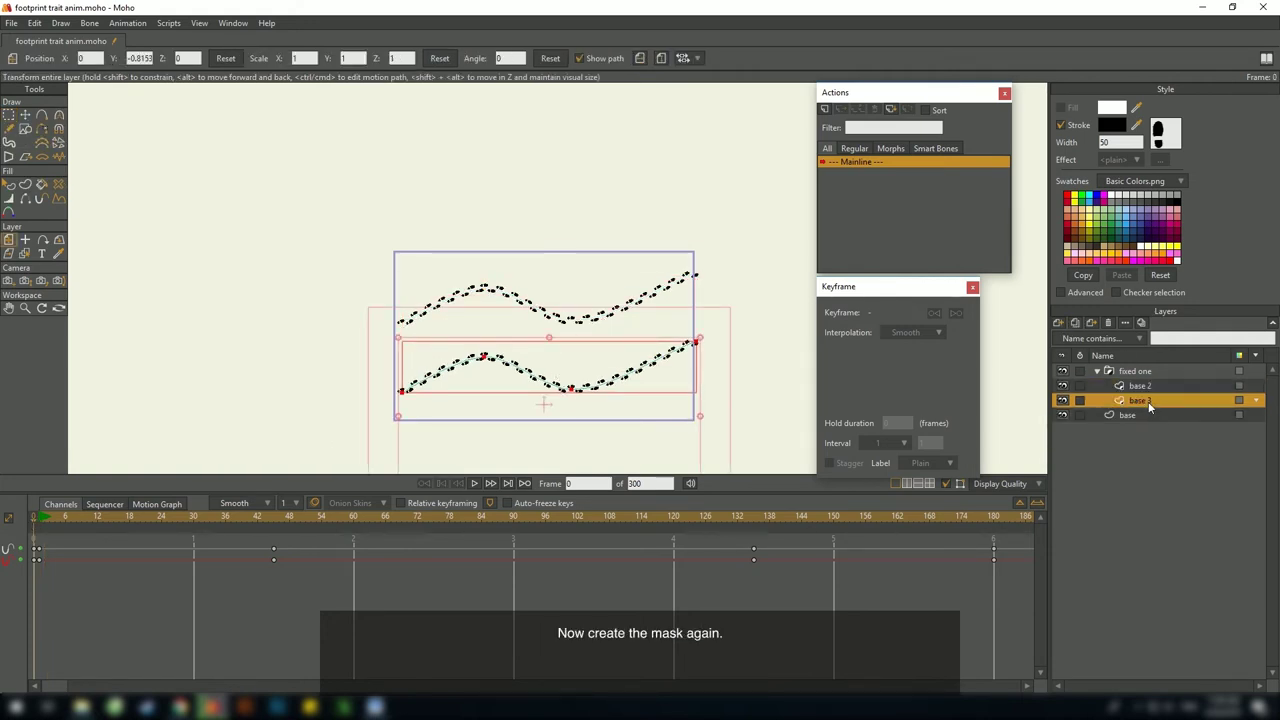
pyautogui.doubleClick(1148, 401)
pyautogui.click(1051, 532)
pyautogui.rightClick(1130, 399)
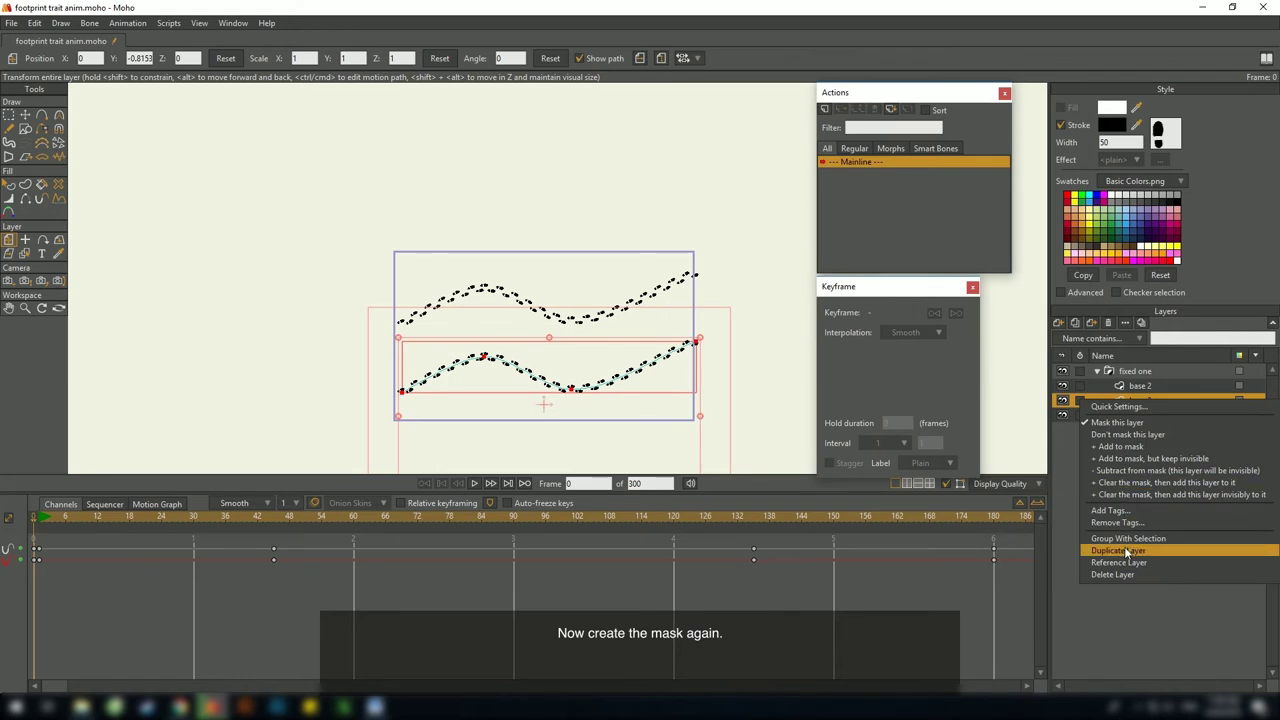
pyautogui.click(582, 330)
pyautogui.scroll(2, 540, 425)
pyautogui.rightClick(1146, 402)
pyautogui.click(1152, 473)
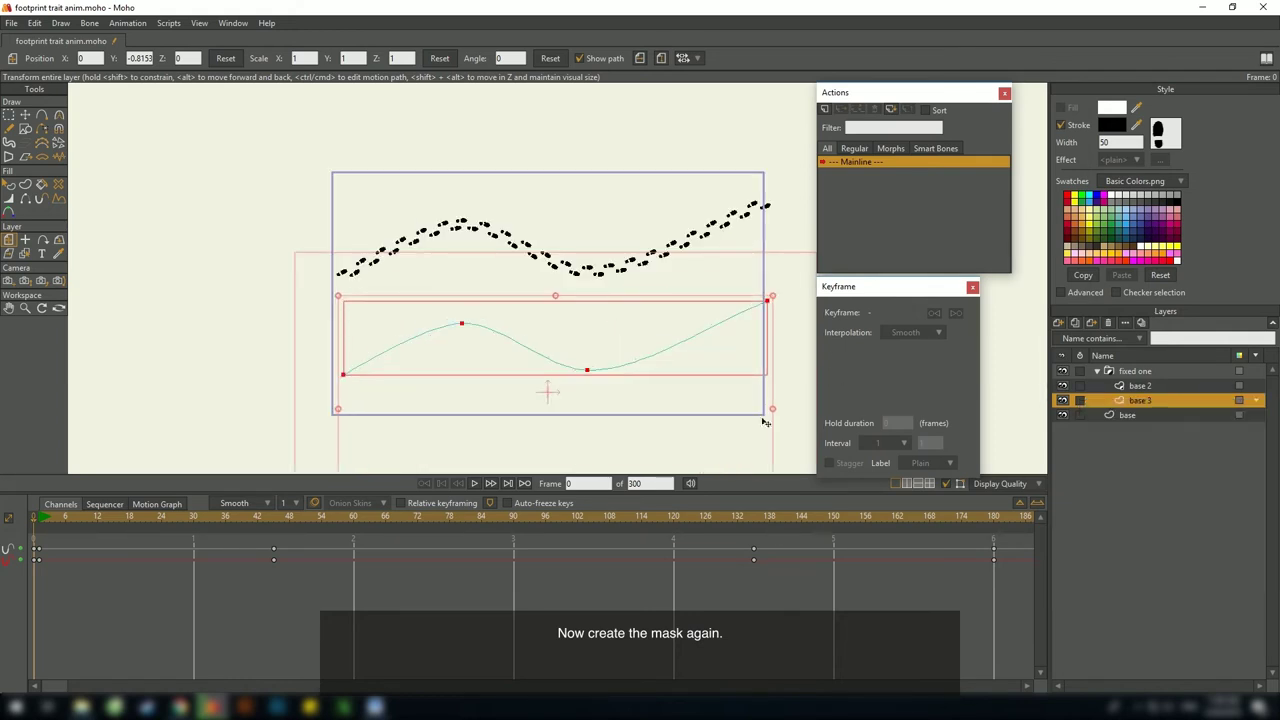
# Change the base 3 mask stroke's brush to CK Ink Soft Smash.png
pyautogui.moveTo(49, 513)
pyautogui.mouseDown()
pyautogui.moveTo(256, 521)
pyautogui.moveTo(38, 518)
pyautogui.mouseUp()
pyautogui.press('q')
pyautogui.click(1163, 133)
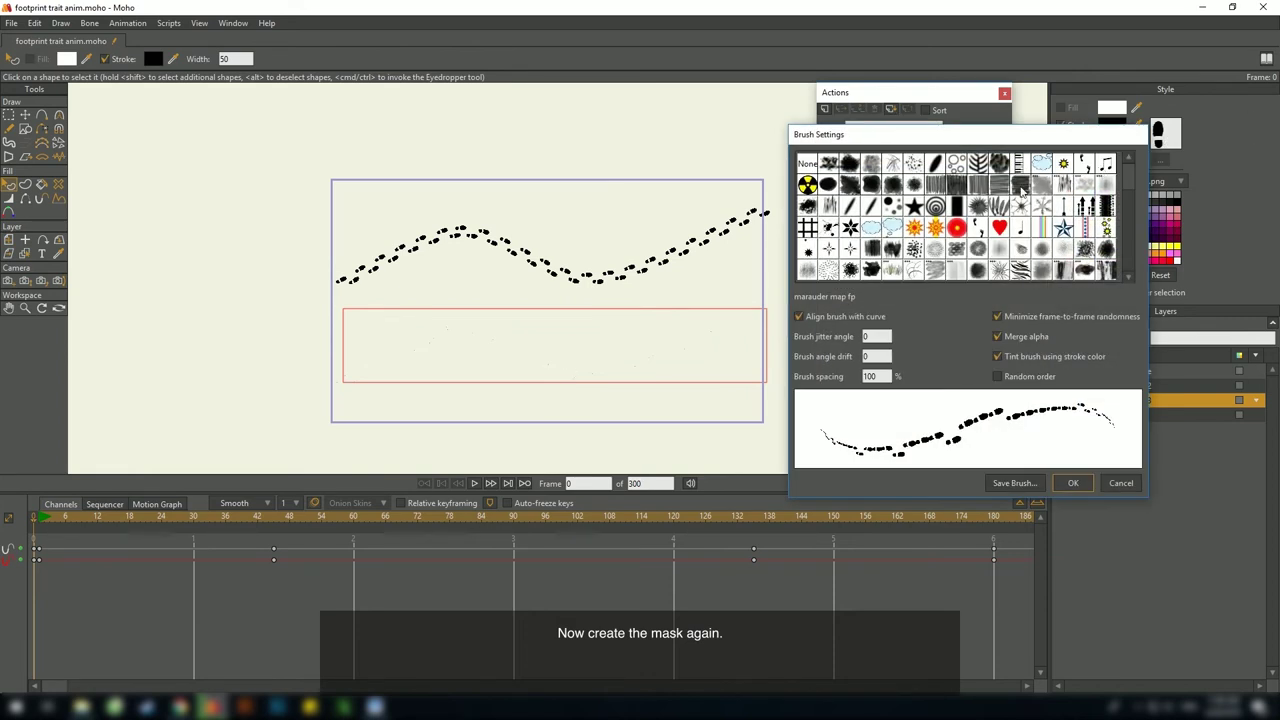
pyautogui.scroll(-2, 1066, 261)
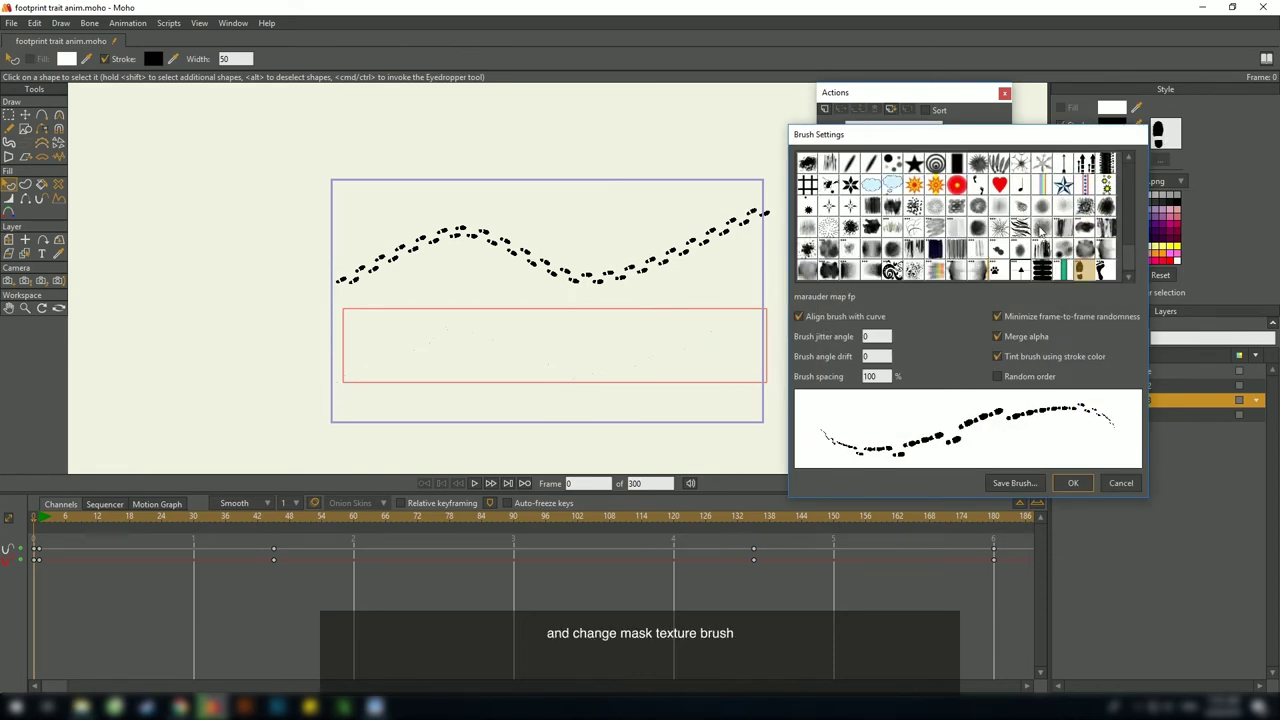
pyautogui.click(1041, 228)
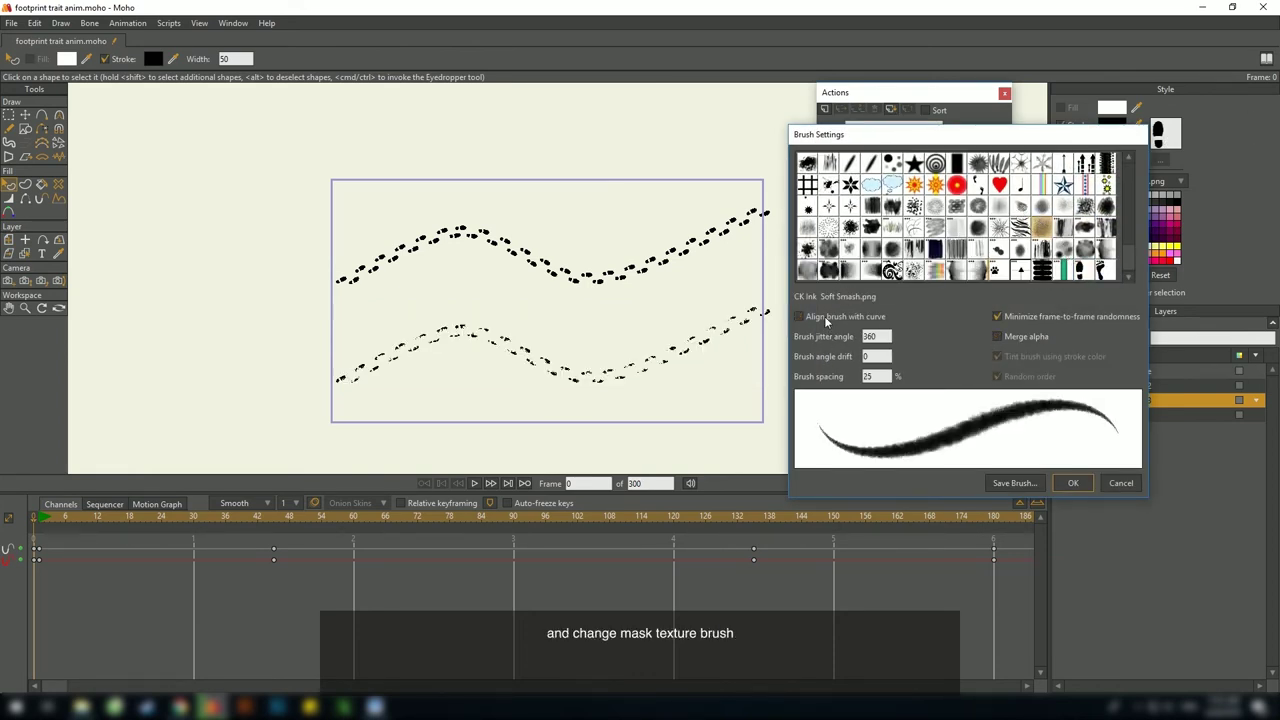
pyautogui.click(1070, 484)
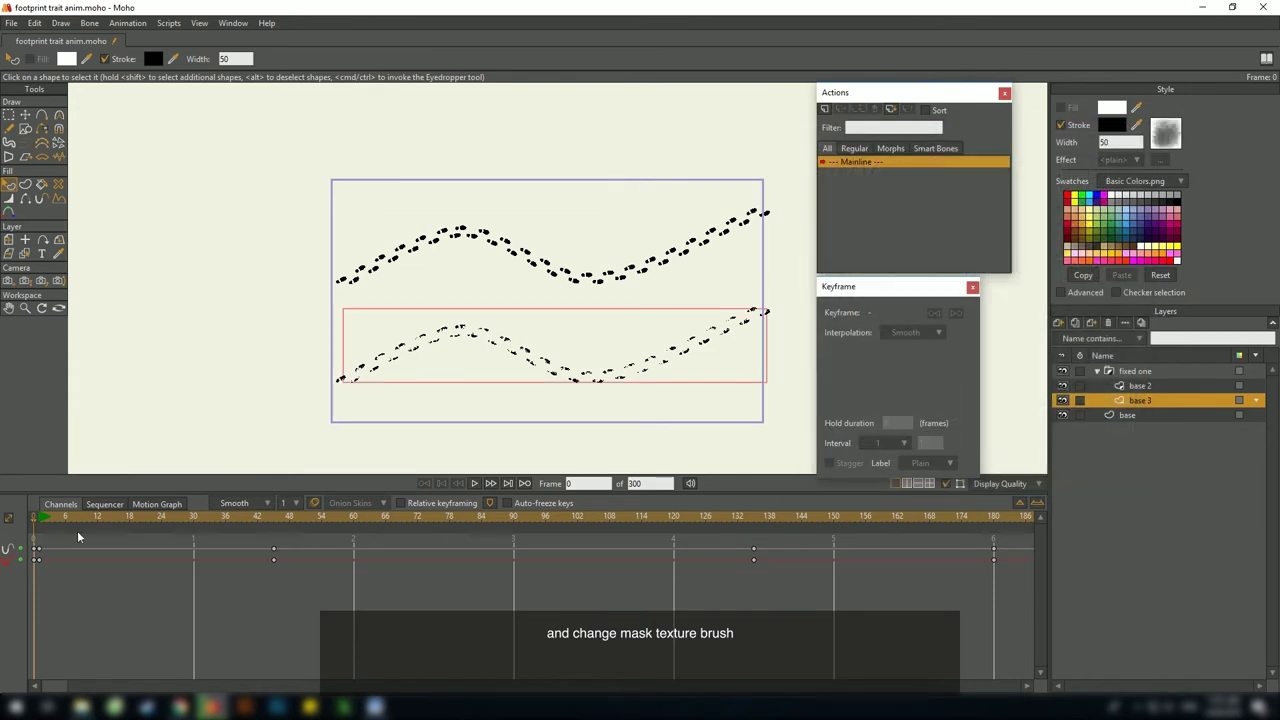
# Select all of the base 3 mask's keyframes and pull them earlier, placing the last two sets at about frames 89 and 179
pyautogui.moveTo(62, 514); pyautogui.dragTo(73, 514)
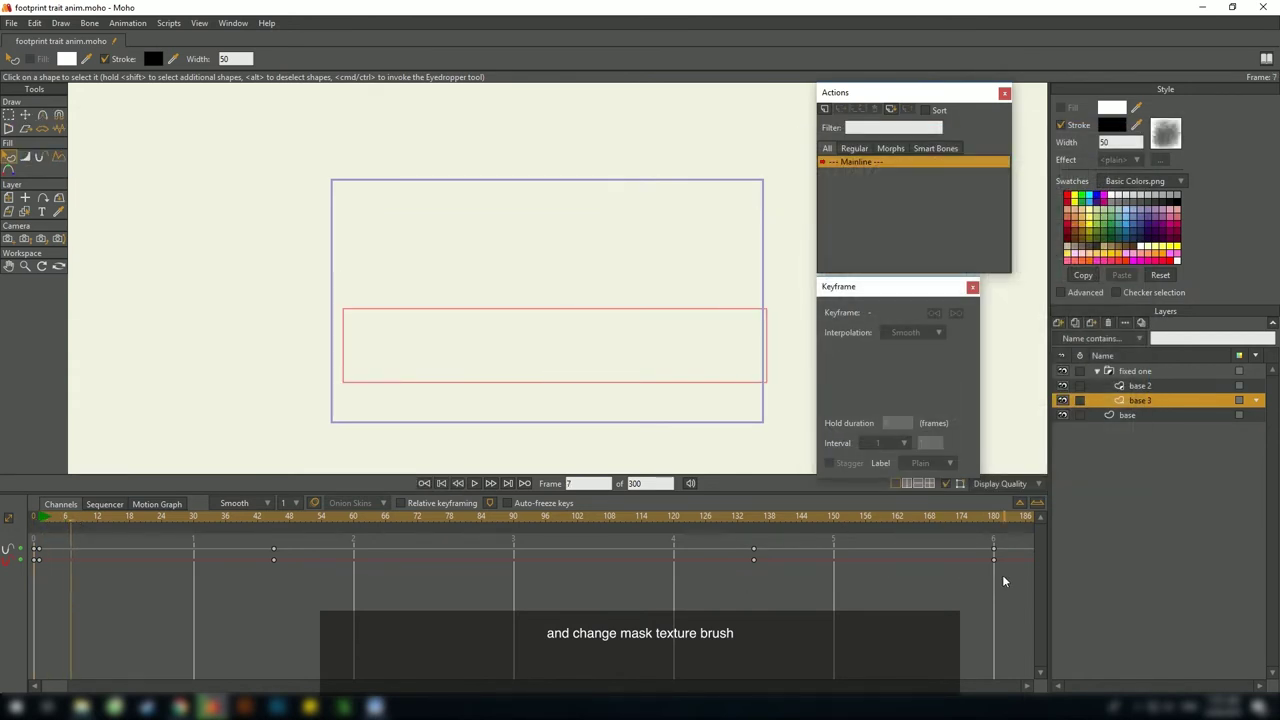
pyautogui.moveTo(1001, 586); pyautogui.dragTo(30, 566)
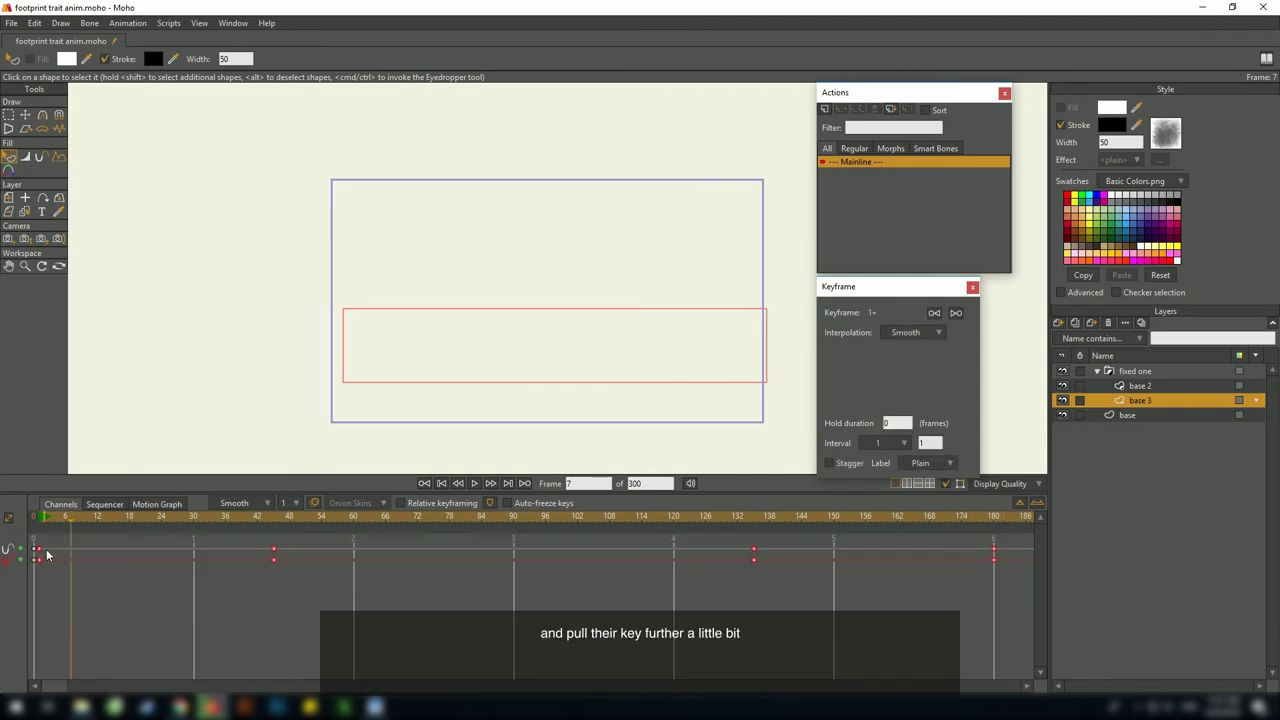
pyautogui.click(262, 578)
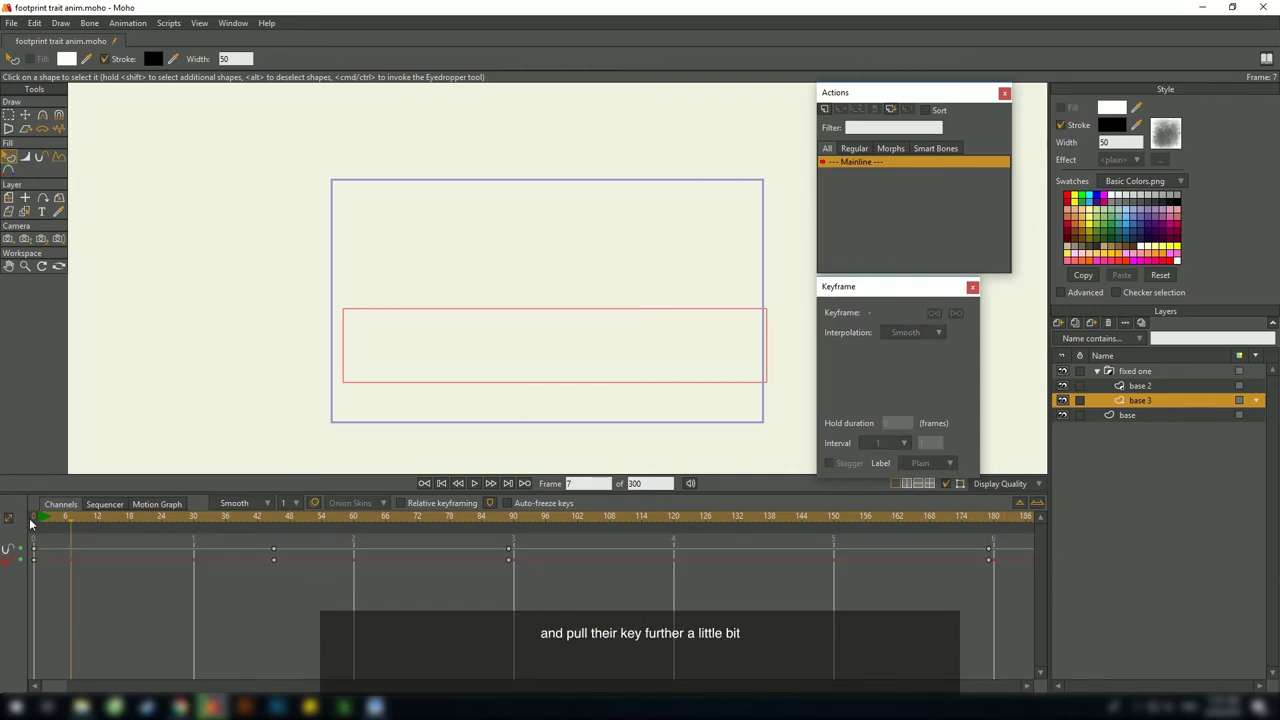
# Copy the base 3 mask's frame 45 keyframes to frame 1 and scrub to frame 91 to compare both trails
pyautogui.click(39, 519)
pyautogui.moveTo(303, 551); pyautogui.dragTo(262, 543)
pyautogui.hotkey('ctrl', 'c')
pyautogui.hotkey('ctrl', 'v')
pyautogui.moveTo(102, 516); pyautogui.dragTo(516, 543)
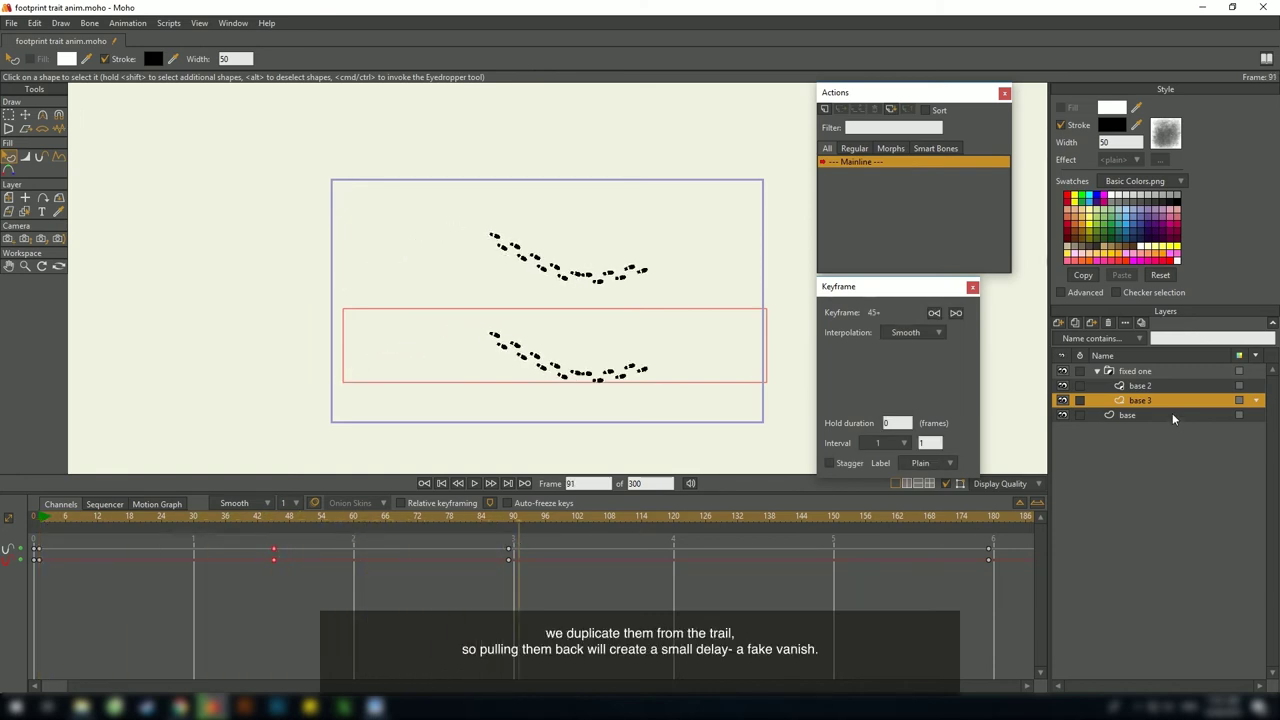
# Delete the base 2 trail's keyframes at frames 45 and 180 and scrub to frame 83 to check the trail
pyautogui.scroll(3, 687, 318)
pyautogui.moveTo(628, 391); pyautogui.dragTo(720, 363)
pyautogui.scroll(4, 668, 350)
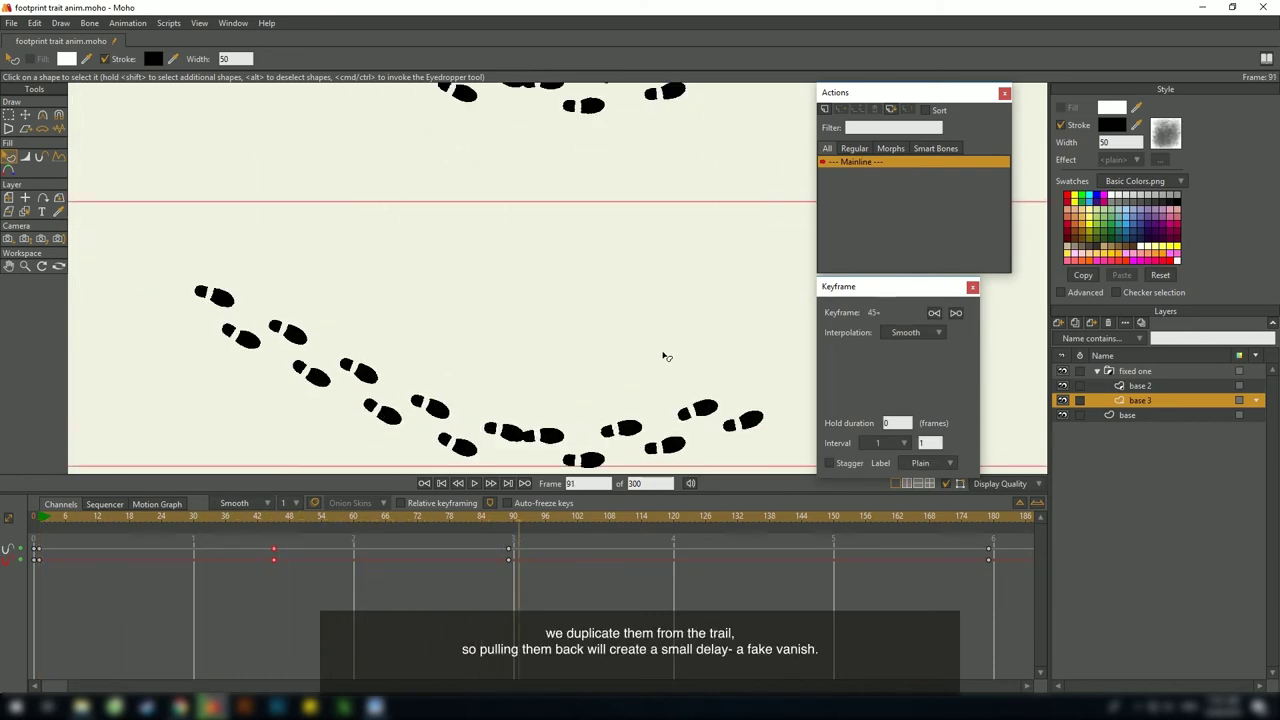
pyautogui.moveTo(486, 346); pyautogui.dragTo(564, 327)
pyautogui.scroll(2, 563, 327)
pyautogui.scroll(-5, 563, 327)
pyautogui.moveTo(665, 347); pyautogui.dragTo(720, 271)
pyautogui.click(1140, 386)
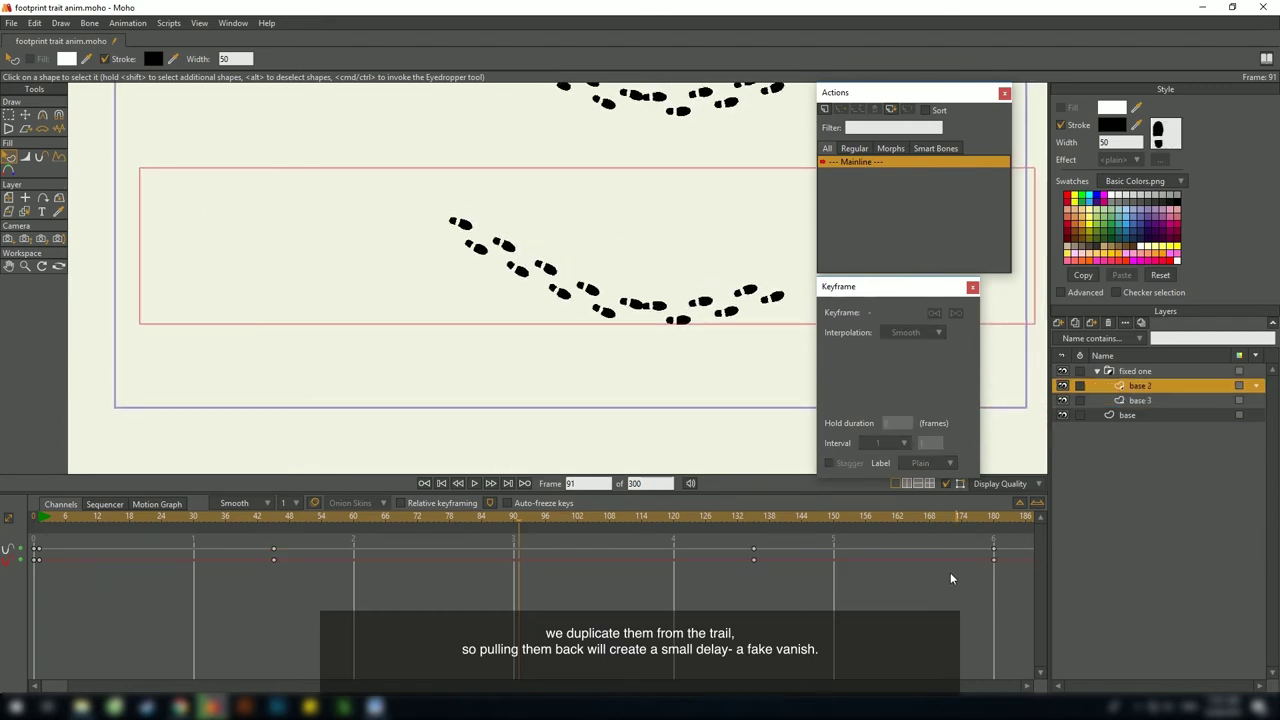
pyautogui.moveTo(334, 584); pyautogui.dragTo(242, 543)
pyautogui.press('Delete')
pyautogui.moveTo(1032, 598); pyautogui.dragTo(974, 545)
pyautogui.press('Delete')
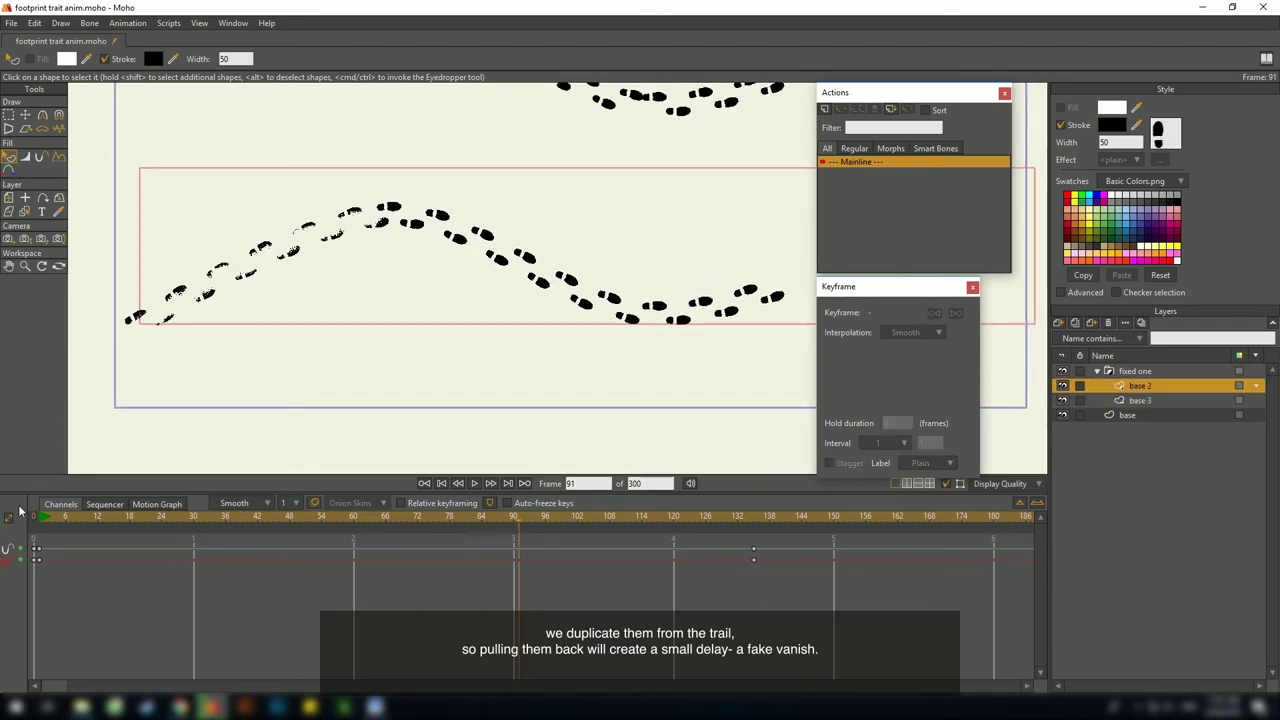
pyautogui.moveTo(42, 514); pyautogui.dragTo(477, 548)
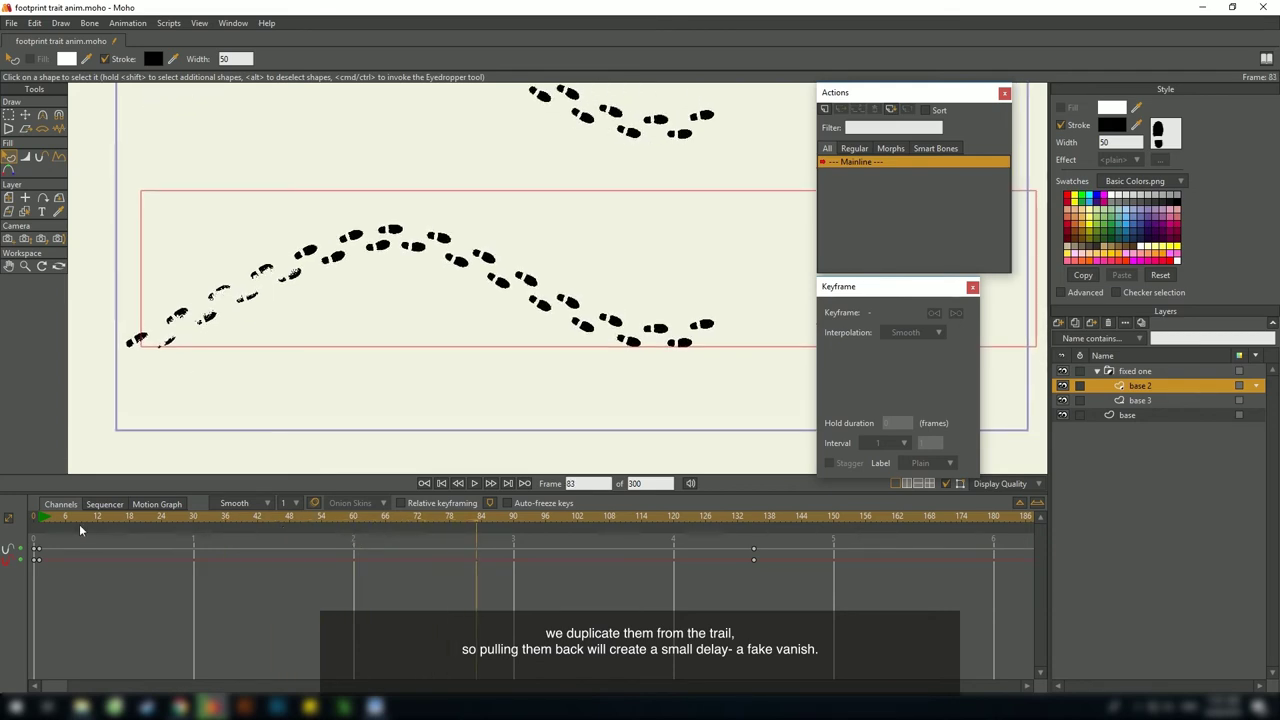
# Set the line width of the base 3 mask's points to 200 percent at frame 0
pyautogui.click(1140, 400)
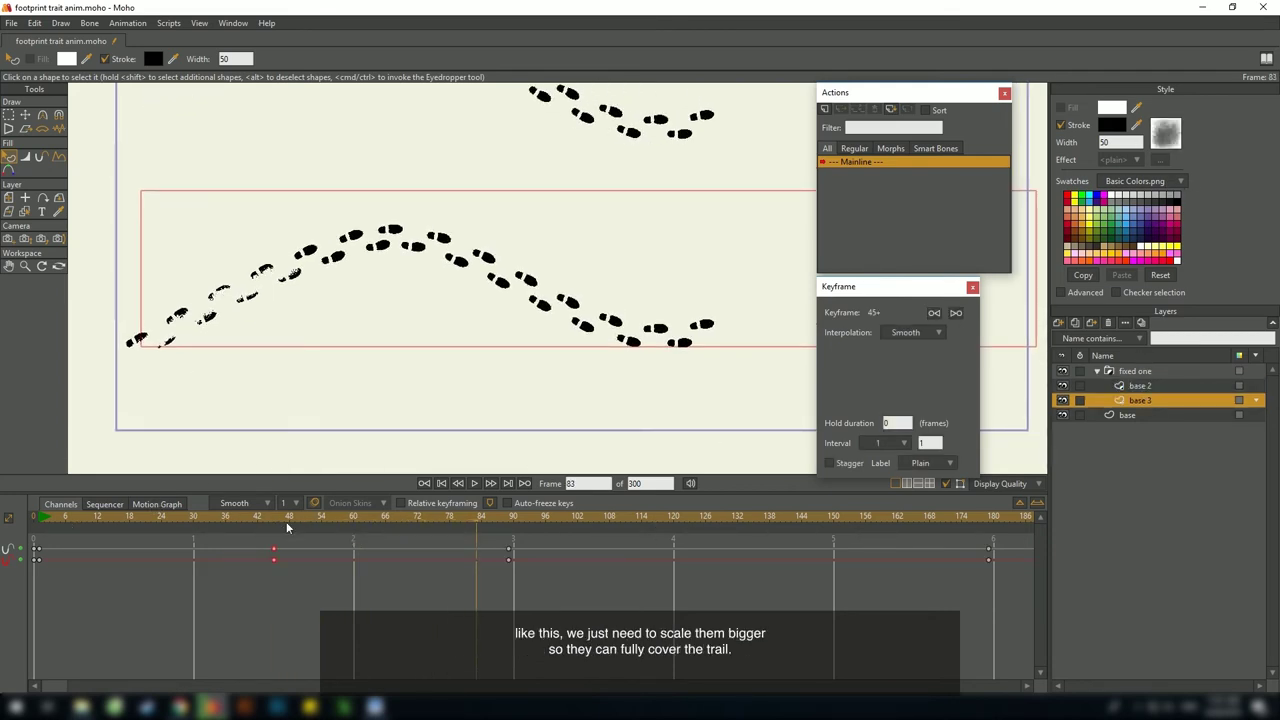
pyautogui.moveTo(61, 521); pyautogui.dragTo(34, 521)
pyautogui.scroll(-5, 460, 239)
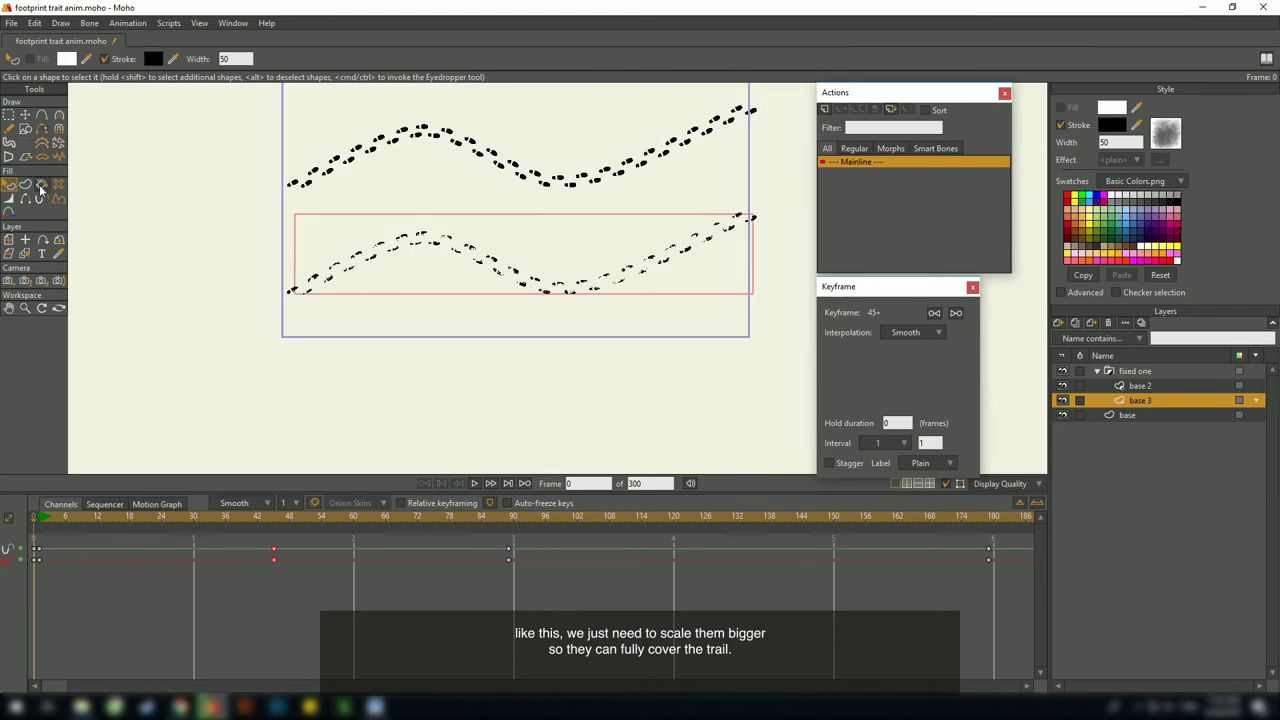
pyautogui.click(9, 199)
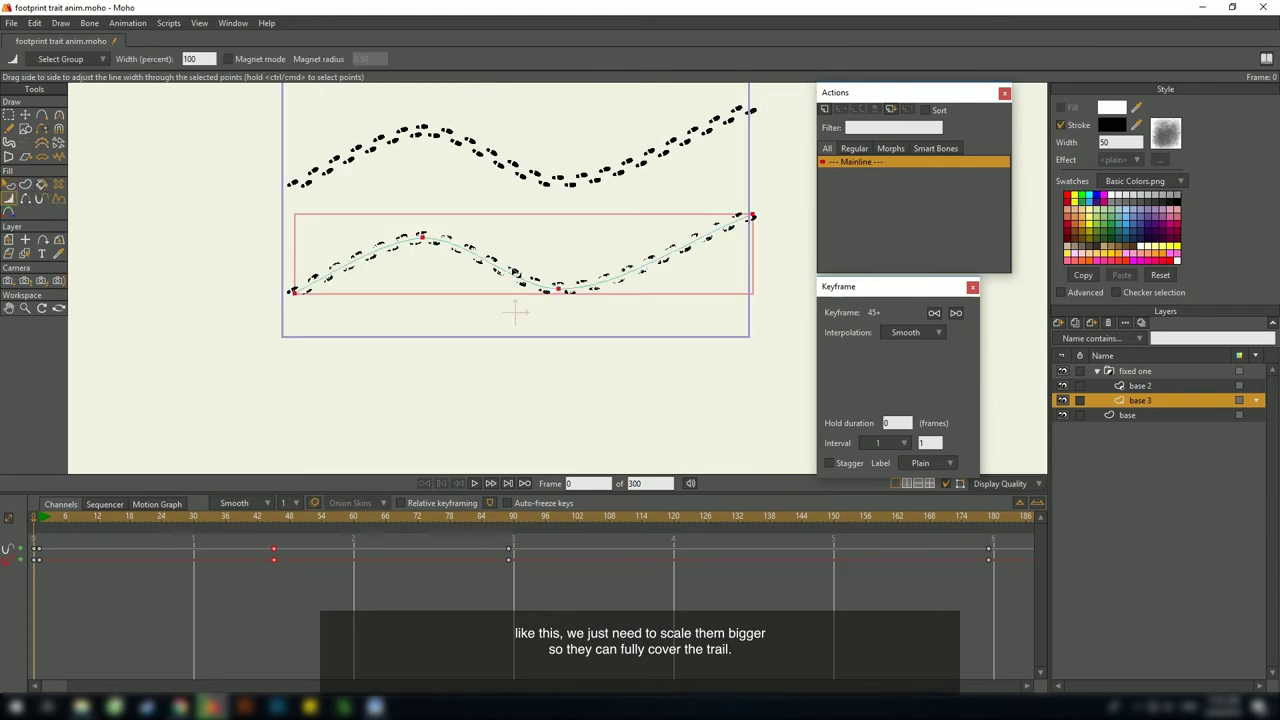
pyautogui.moveTo(512, 270); pyautogui.dragTo(529, 274)
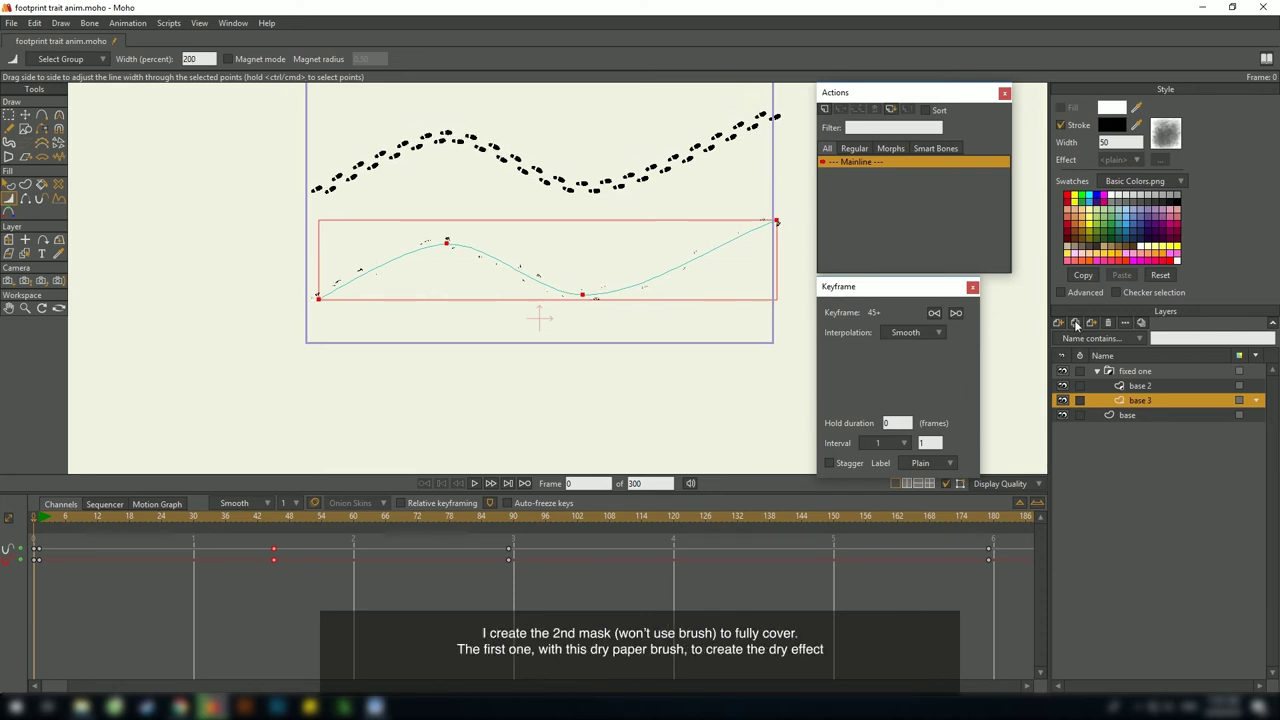
# Duplicate the base 3 mask as base 4 and set the copy's stroke brush to None
pyautogui.click(1075, 322)
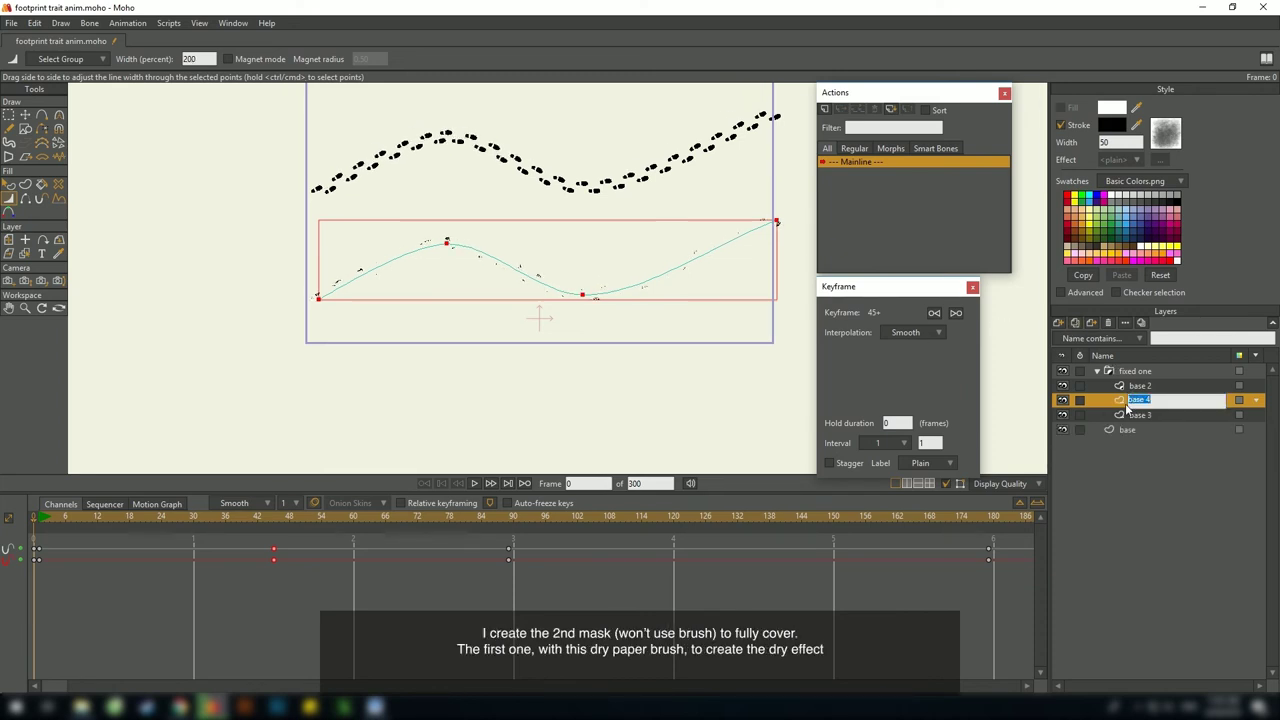
pyautogui.press('Return')
pyautogui.moveTo(680, 356); pyautogui.dragTo(688, 386)
pyautogui.press('q')
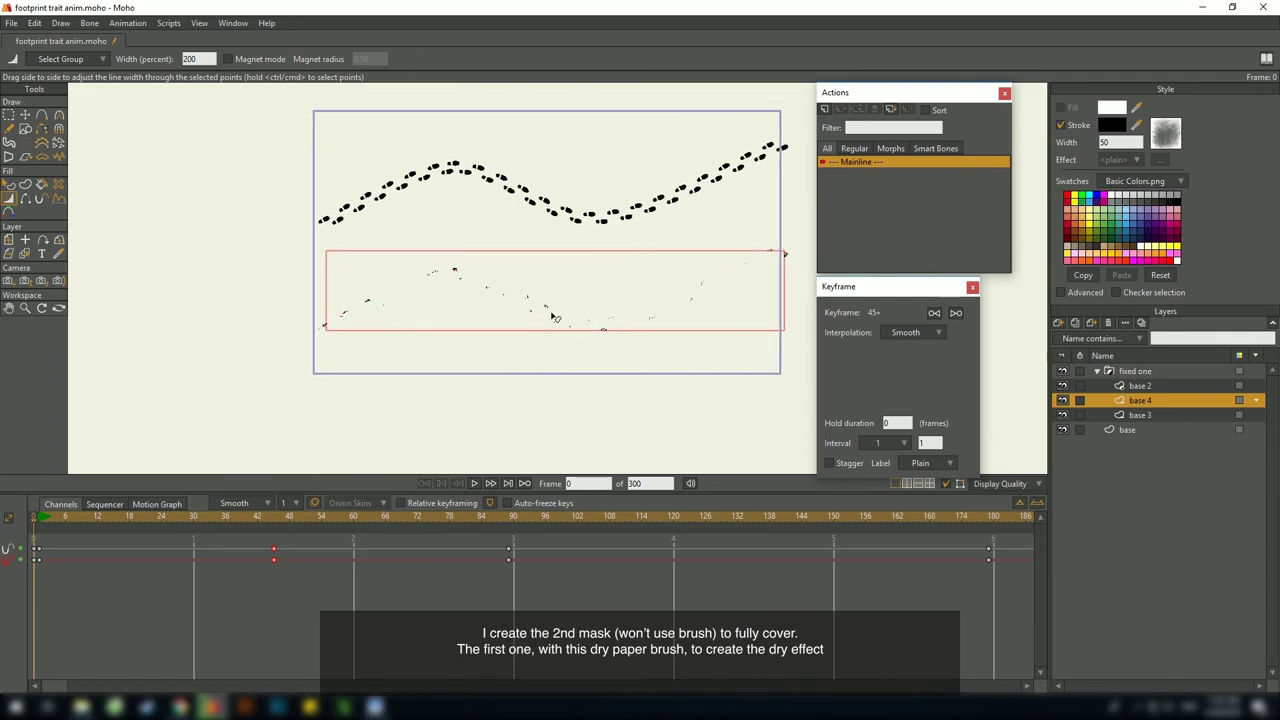
pyautogui.click(1165, 134)
pyautogui.click(807, 163)
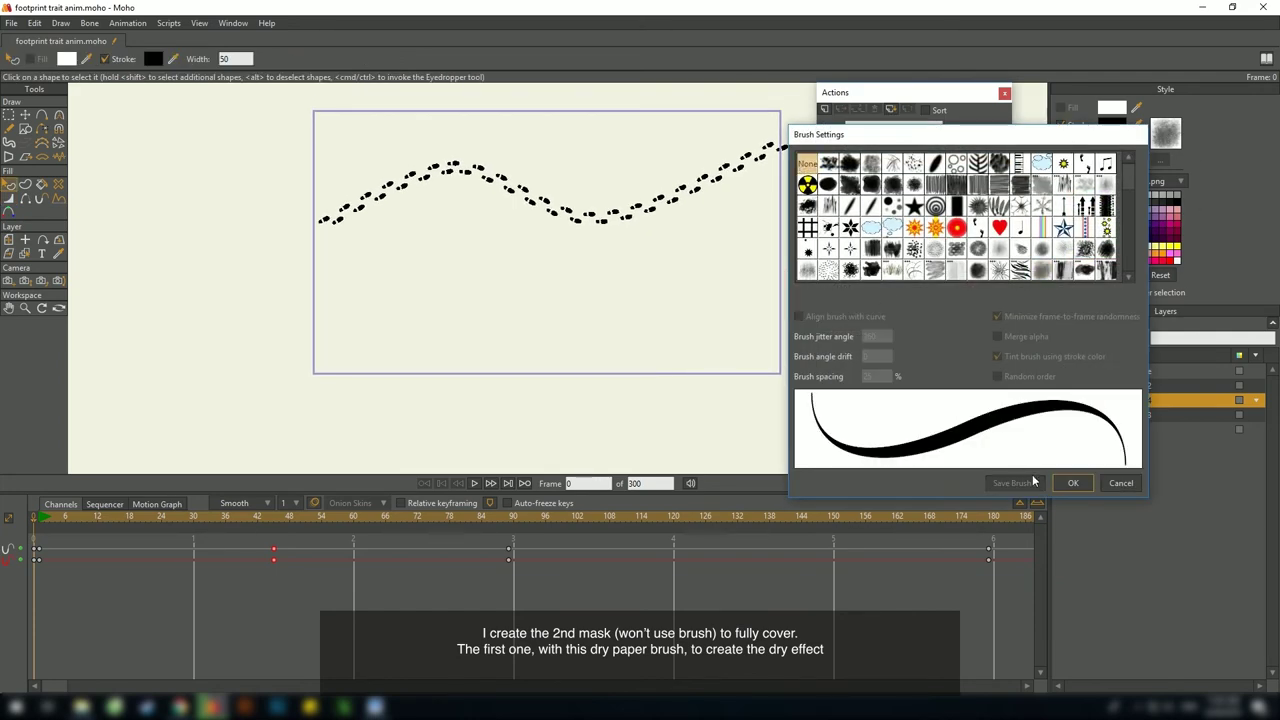
pyautogui.click(1072, 482)
pyautogui.moveTo(437, 346); pyautogui.dragTo(438, 339)
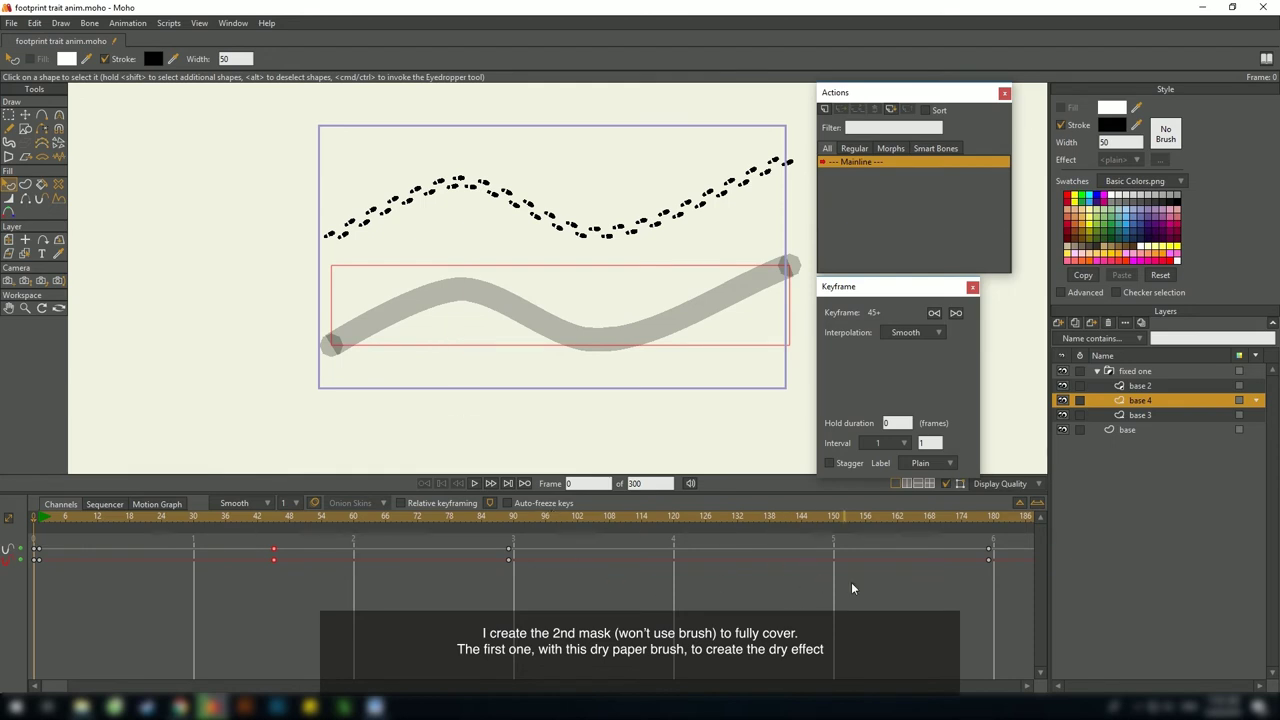
# Shift the base 4 mask's later keyframes to about frames 60, 104 and 194 and play back the fixed one group
pyautogui.moveTo(925, 592); pyautogui.dragTo(857, 594)
pyautogui.press('g')
pyautogui.moveTo(984, 609); pyautogui.dragTo(156, 548)
pyautogui.press('t')
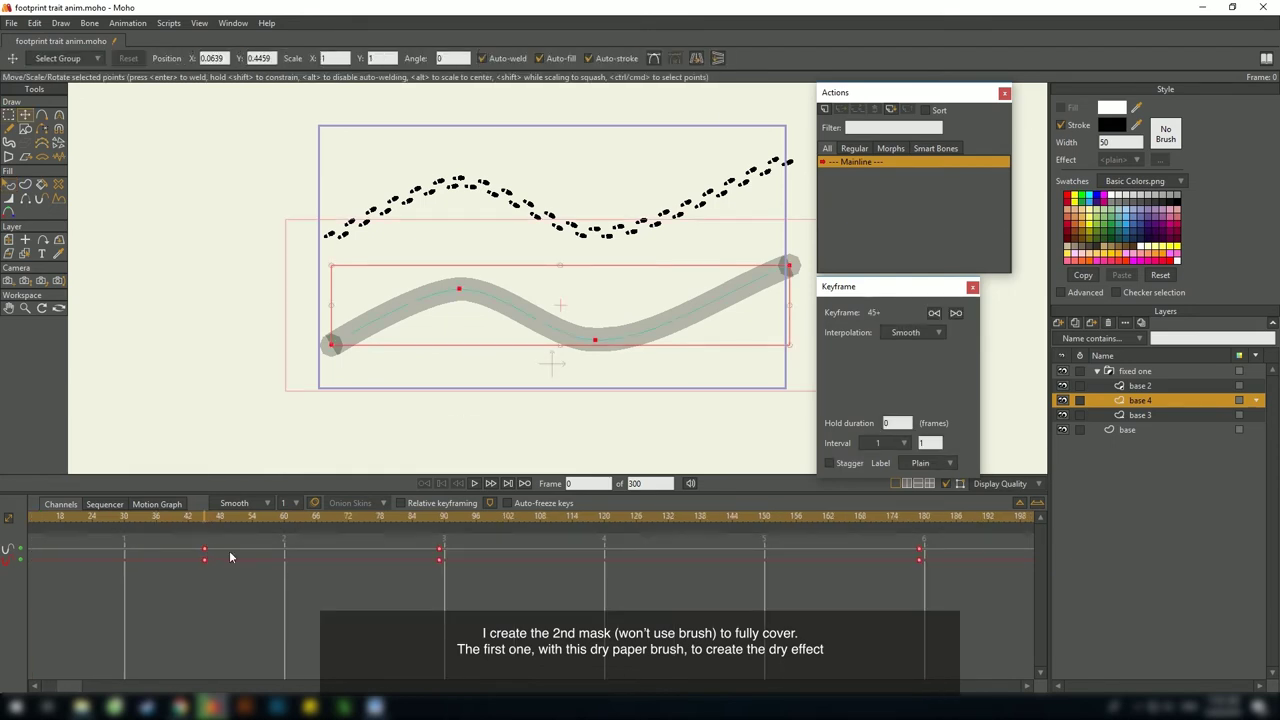
pyautogui.click(1136, 373)
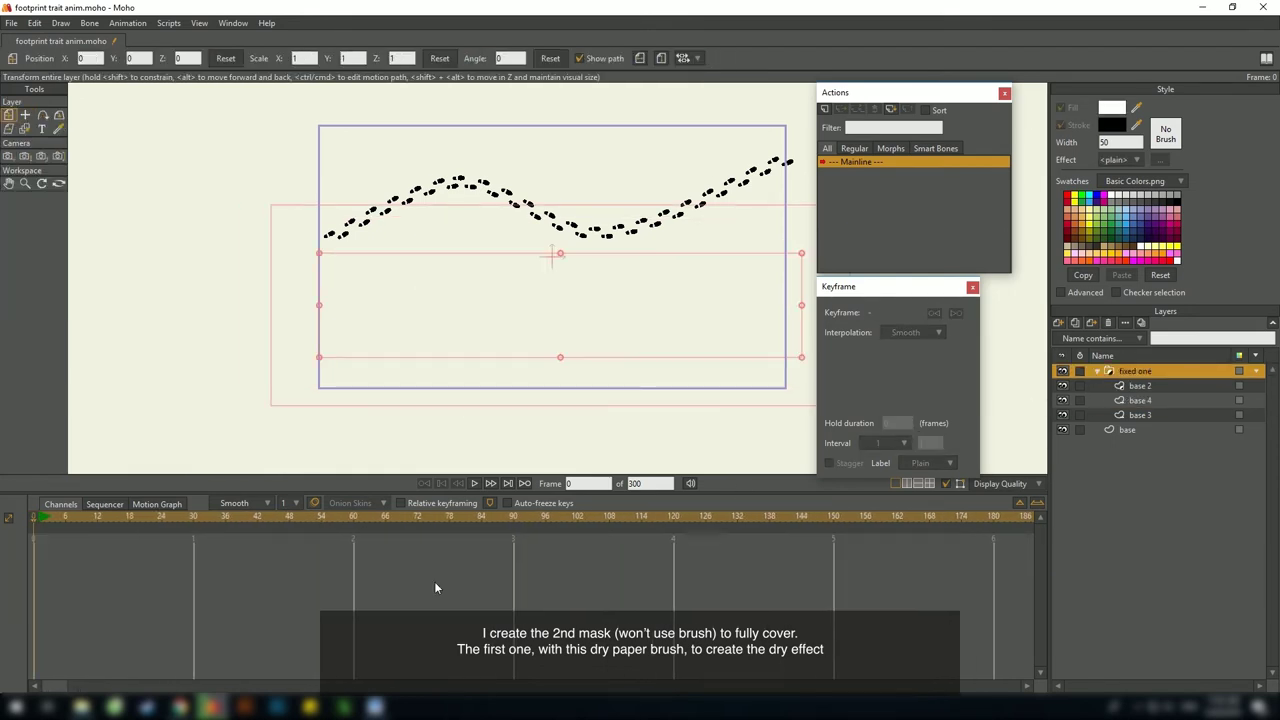
pyautogui.scroll(-2, 641, 270)
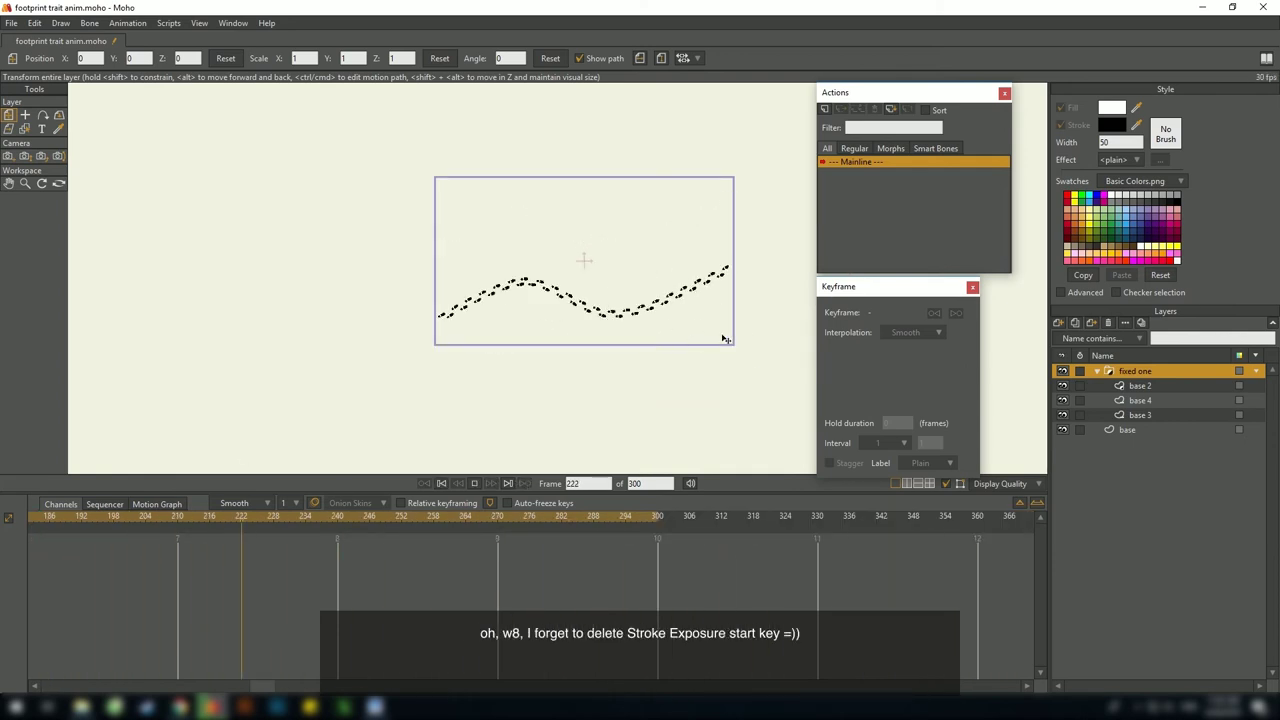
pyautogui.press('space')
# Delete the base 4 mask's stroke exposure start keyframes at about frames 104 and 224, and the matching ones on base 3
pyautogui.click(1160, 401)
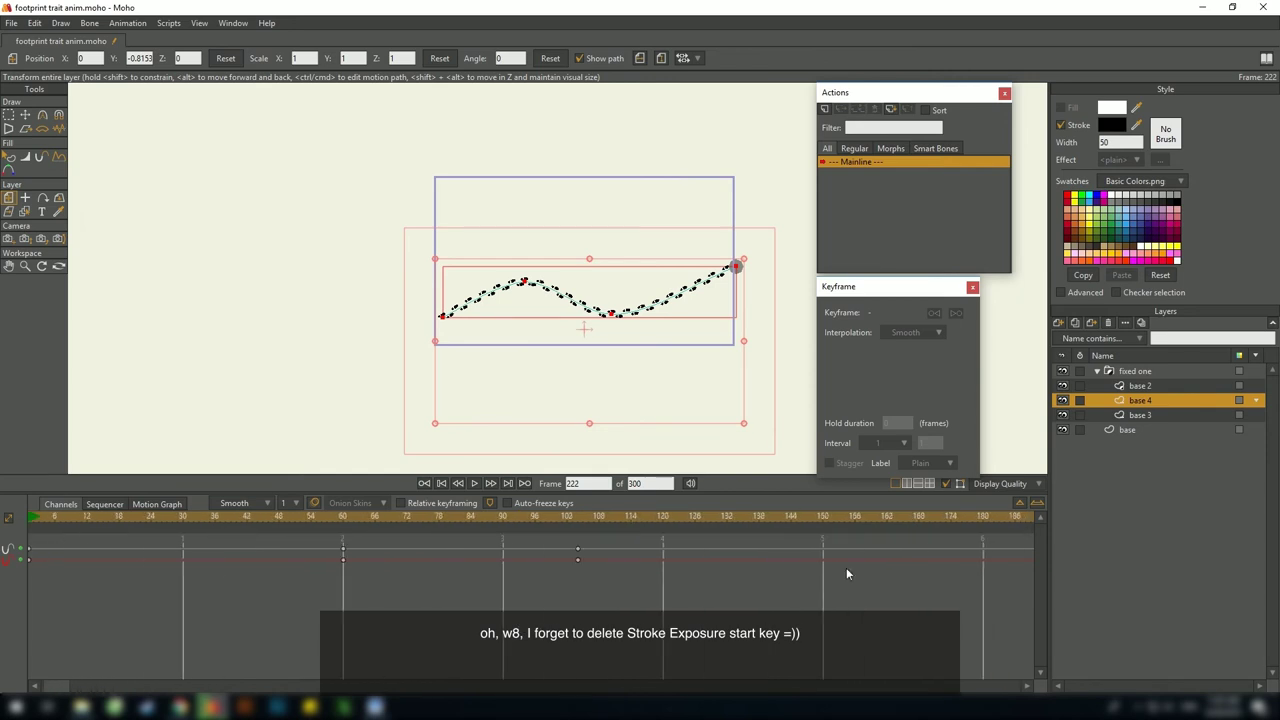
pyautogui.click(354, 517)
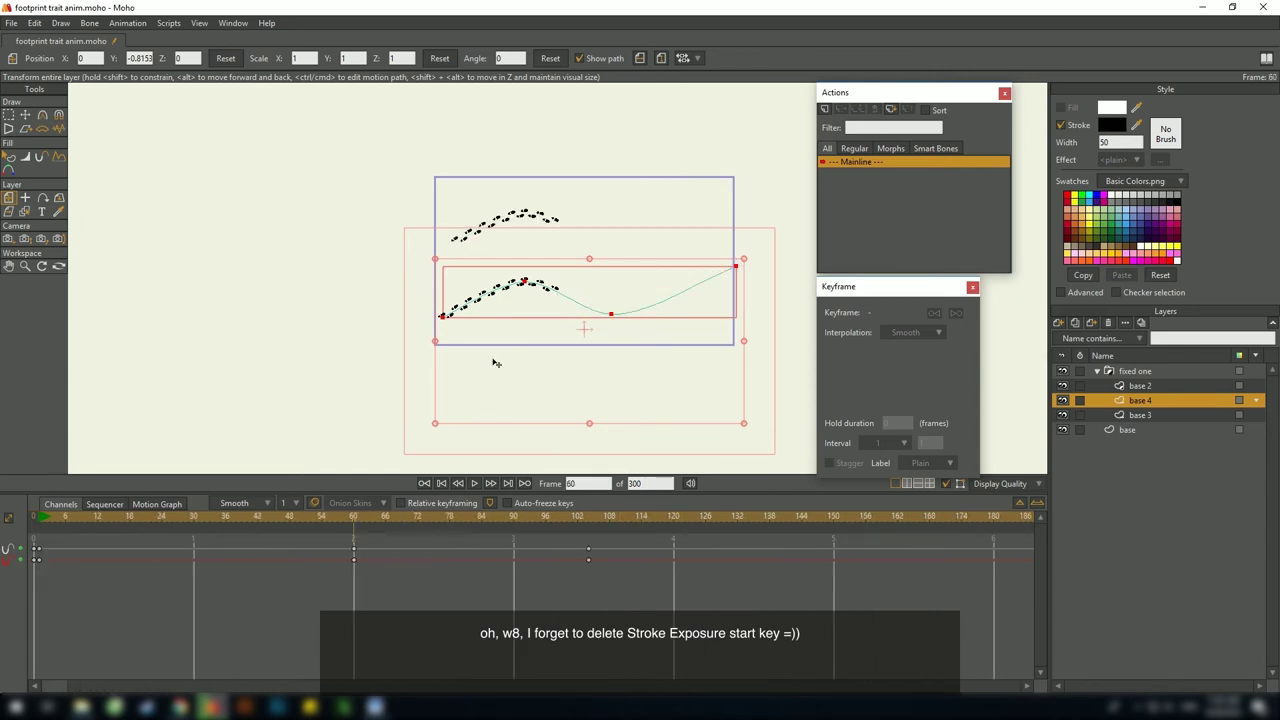
pyautogui.scroll(2, 542, 286)
pyautogui.moveTo(608, 581); pyautogui.dragTo(458, 546)
pyautogui.press('Delete')
pyautogui.click(1168, 416)
pyautogui.press('Delete')
pyautogui.hscroll(3, 705, 598)
pyautogui.click(1140, 400)
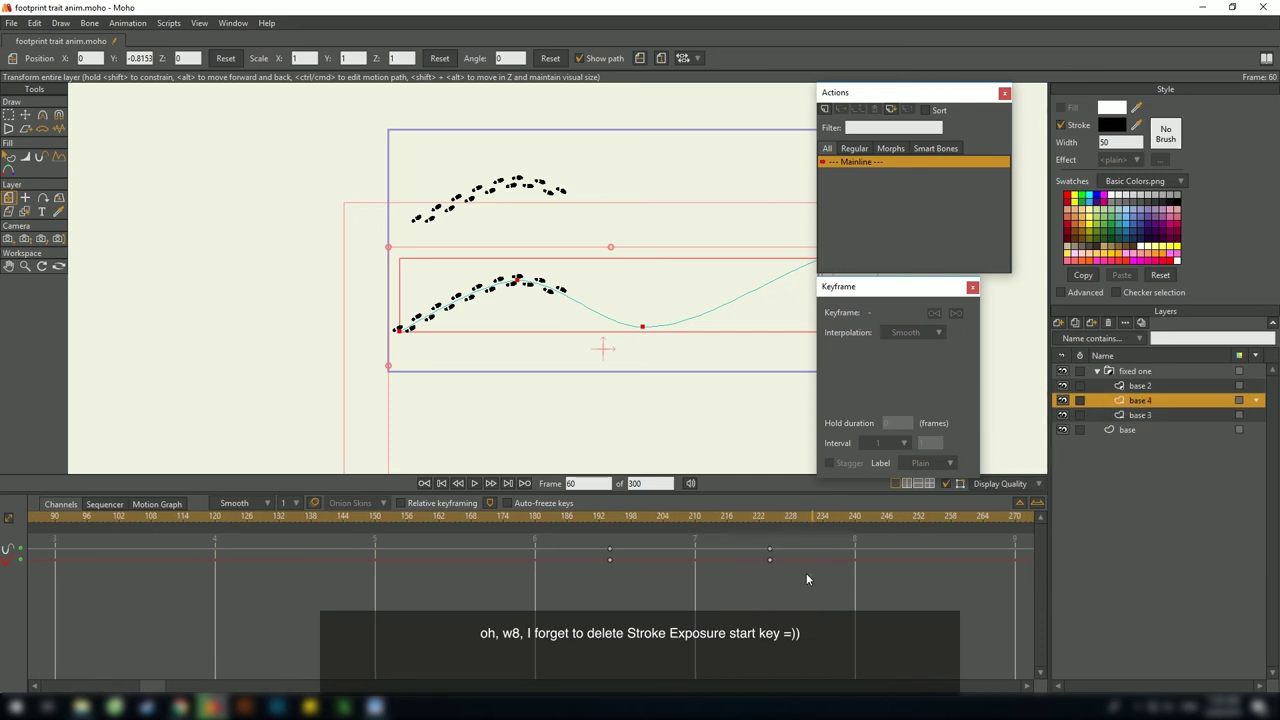
# Play the animation from the start to check how both masks make the footprint trail vanish
pyautogui.hscroll(-5, 806, 573)
pyautogui.click(38, 517)
pyautogui.press('space')
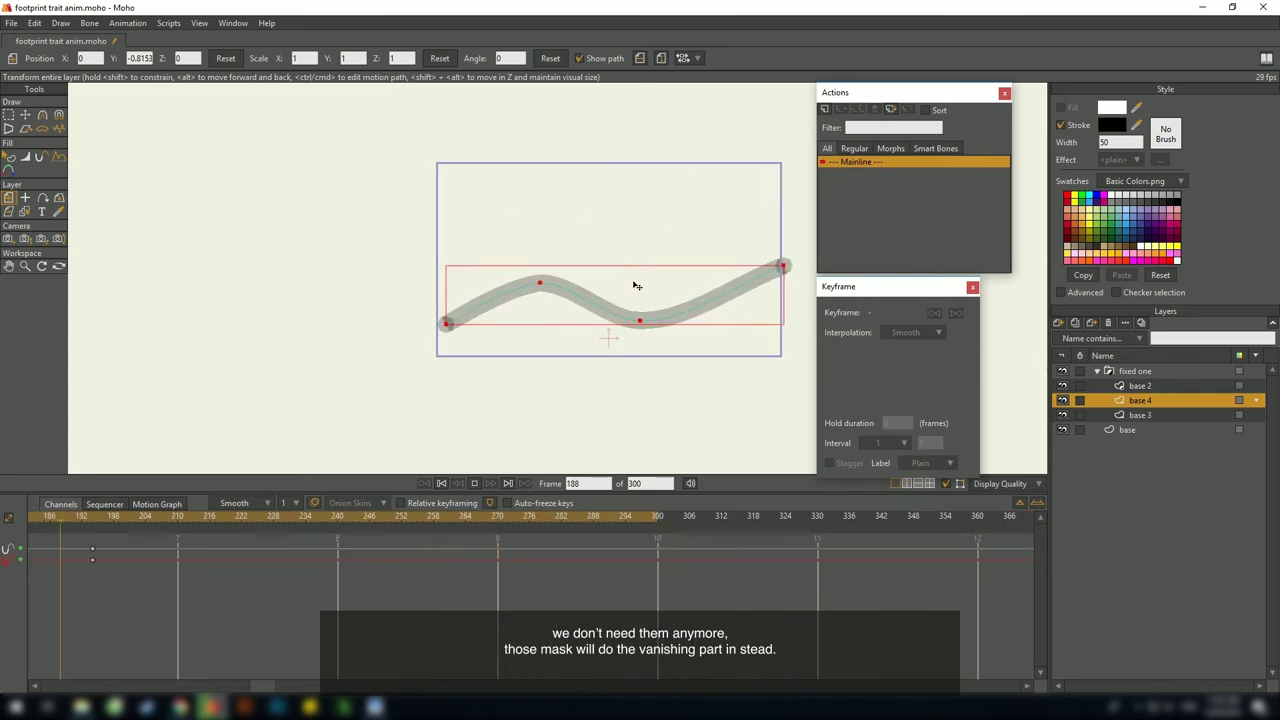
pyautogui.press('space')
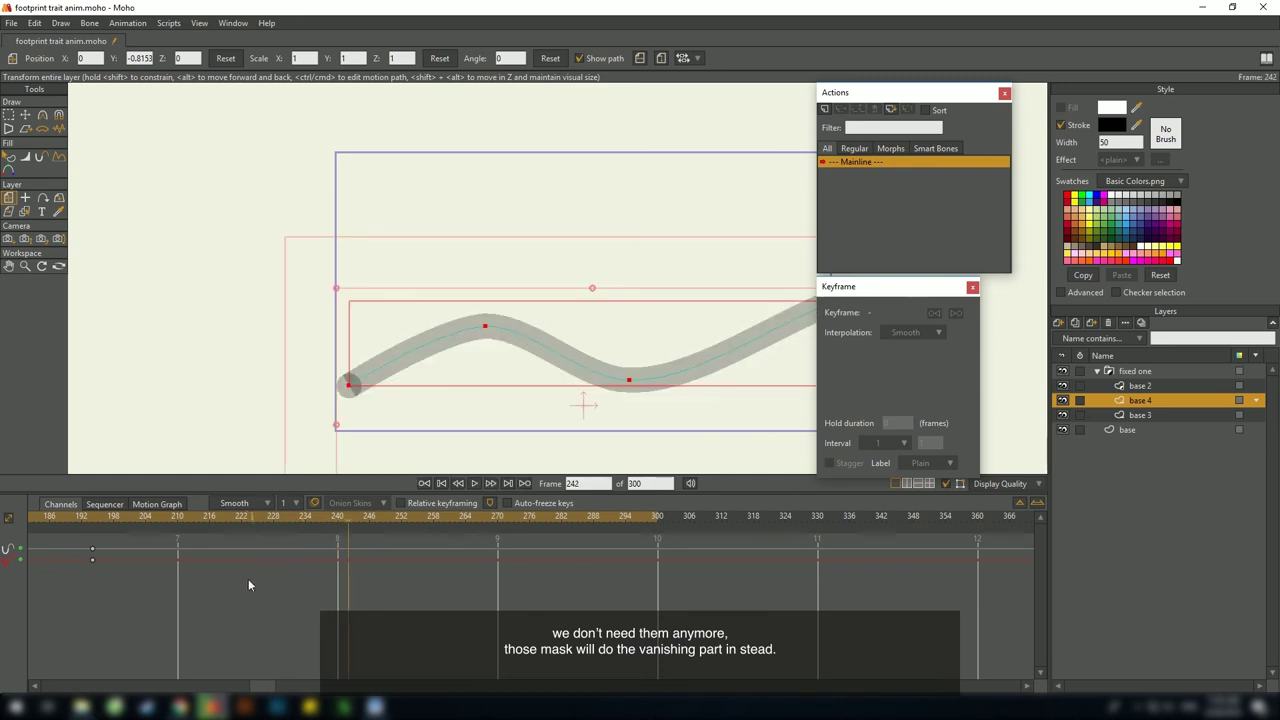
# Set the animation's end frame to 210, play it back and scrub to frame 34 to compare both trails
pyautogui.moveTo(249, 579); pyautogui.dragTo(785, 584)
pyautogui.keyDown('ctrl'); pyautogui.rightClick(661, 519); pyautogui.keyUp('ctrl')
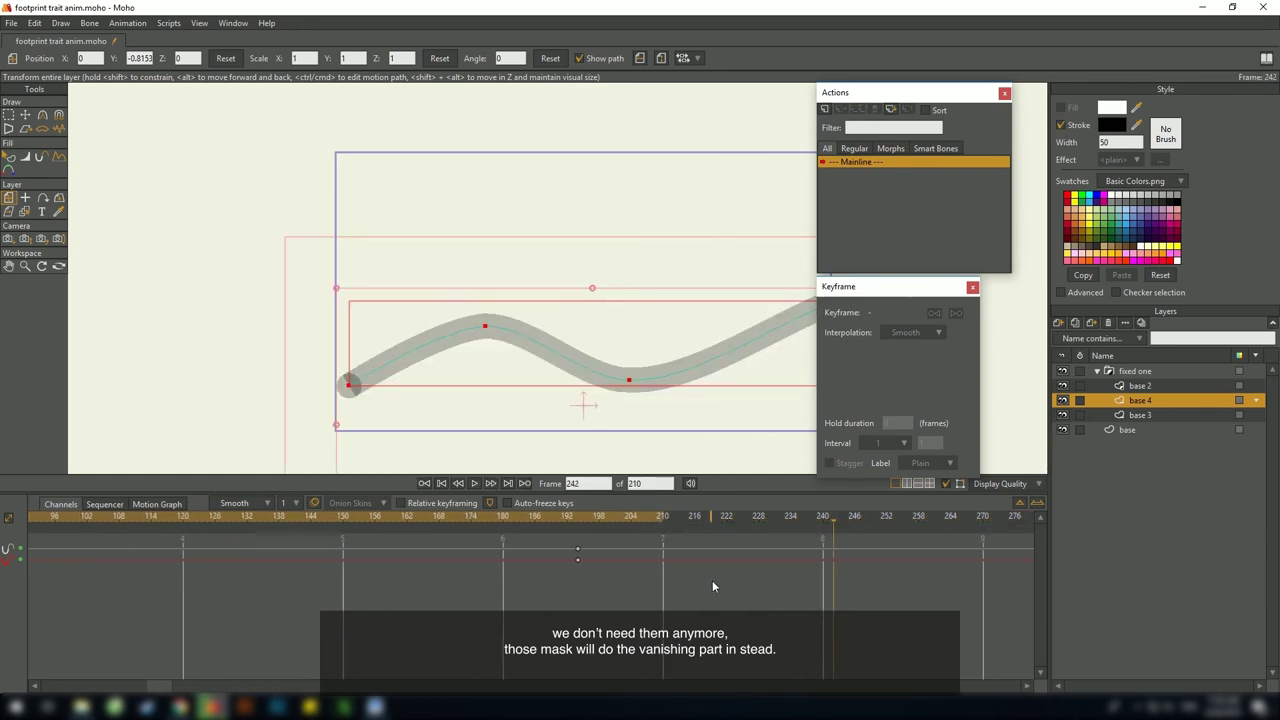
pyautogui.press('space')
pyautogui.press('space')
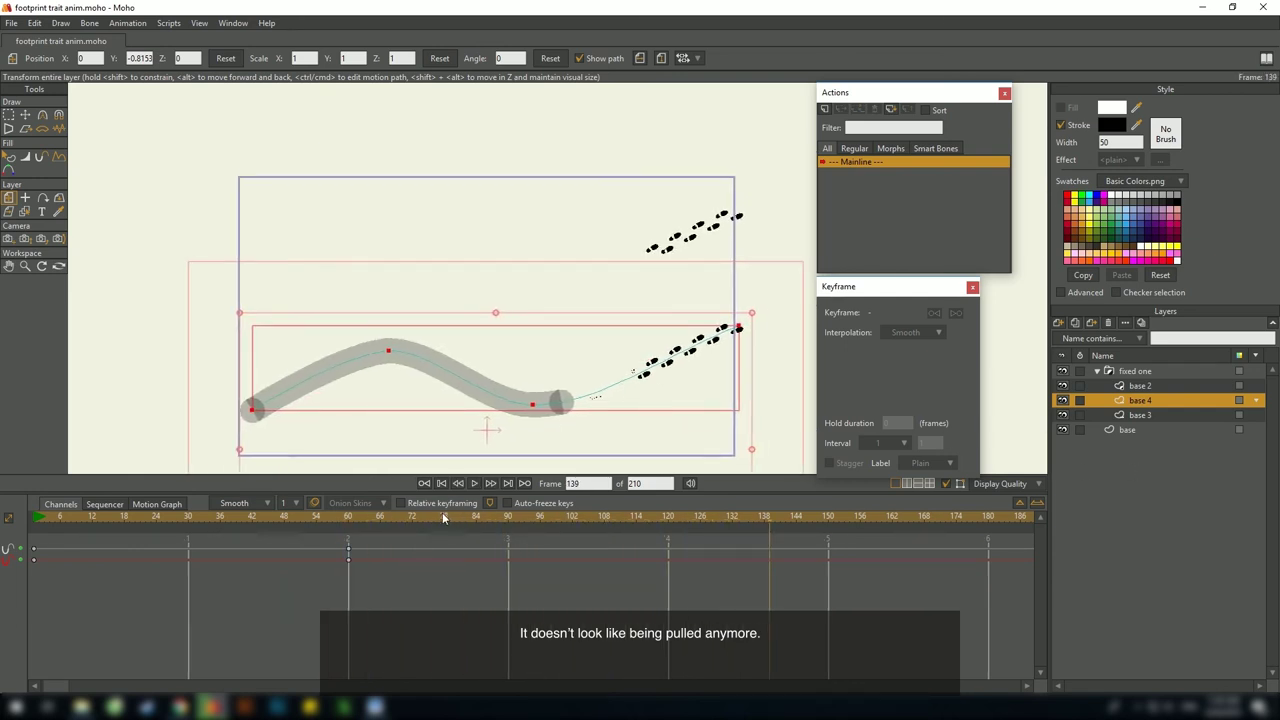
pyautogui.moveTo(443, 517); pyautogui.dragTo(209, 516)
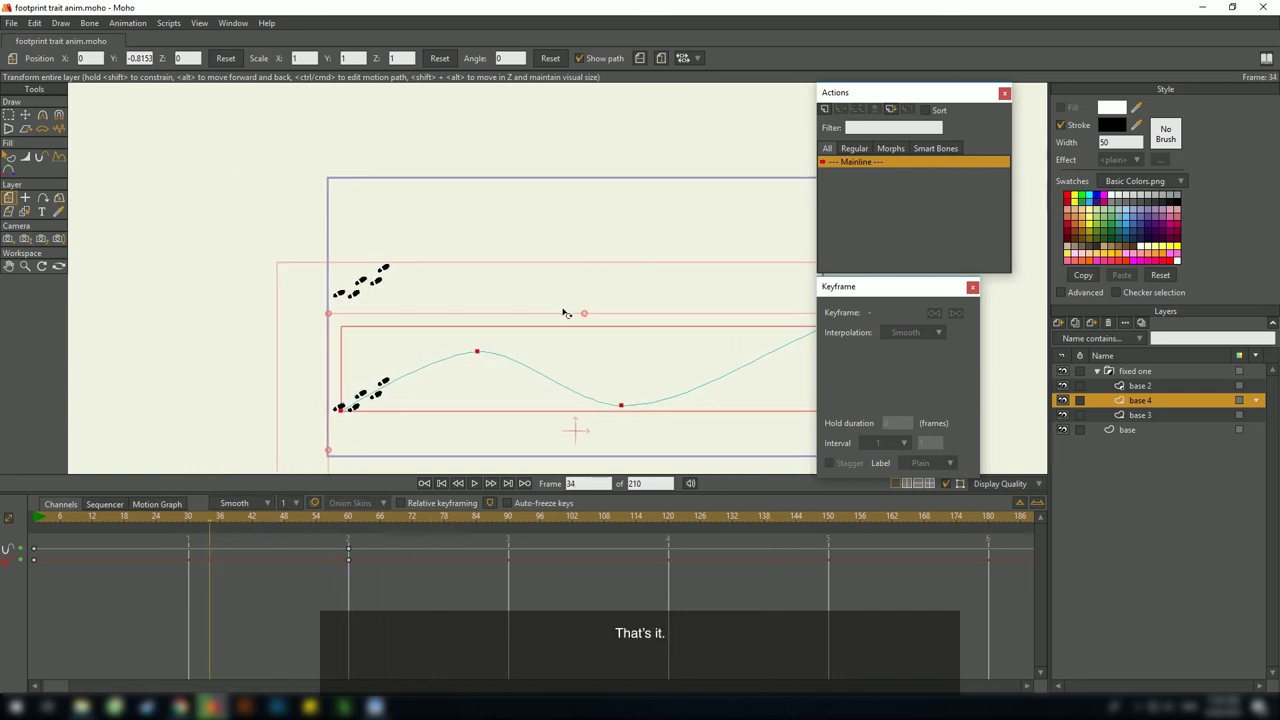